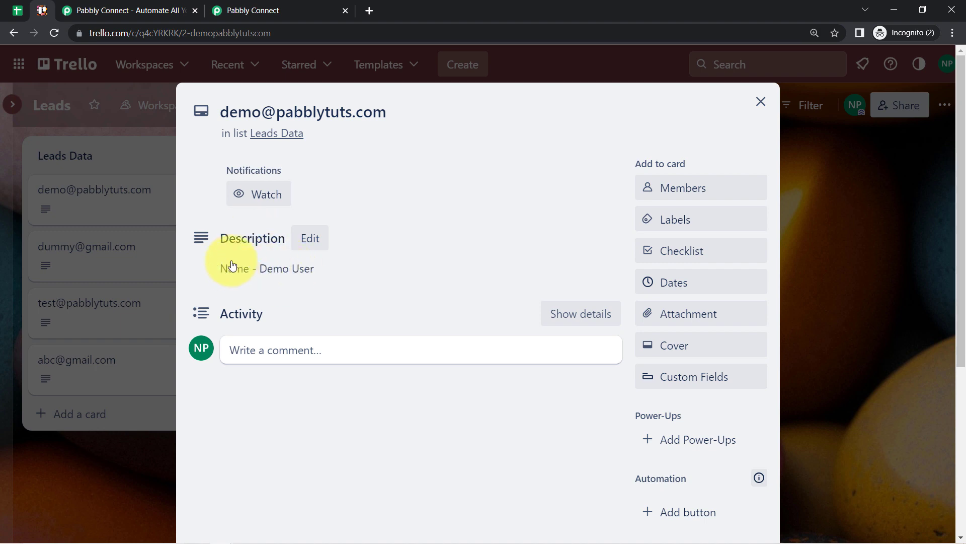
Switch to the Trello Card spreadsheet in Google Sheets and review its Phone Number and Instagram Handle columns
{"action": "left_click", "coordinate": [17, 10]}
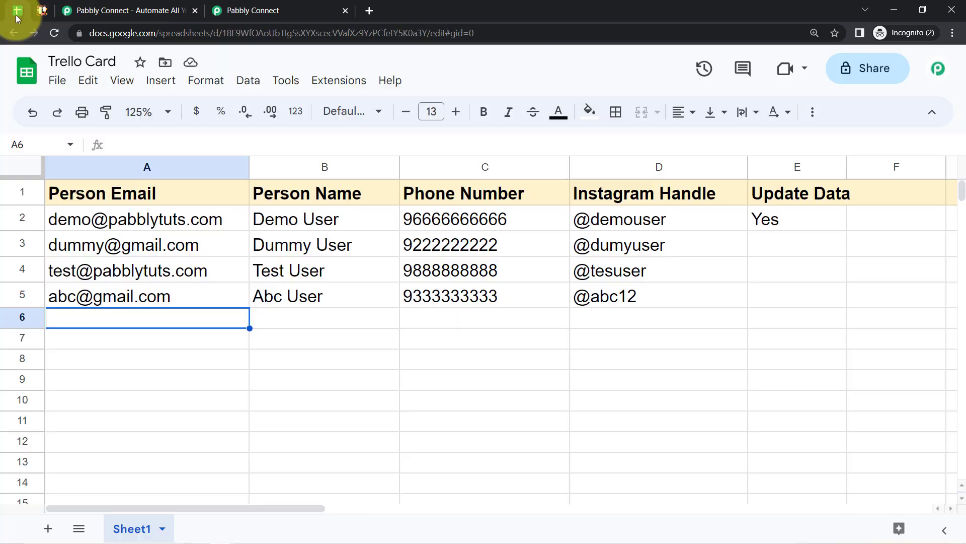
{"action": "left_click", "coordinate": [492, 166]}
{"action": "left_click", "coordinate": [617, 166]}
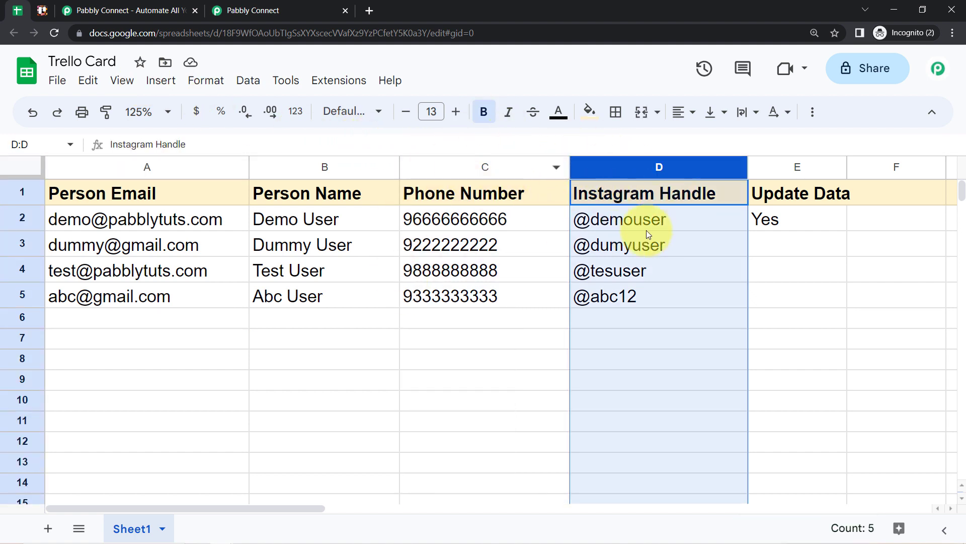
Compare the open Trello card's title with the Person Email entries in rows 2 and 3 of the spreadsheet
{"action": "left_click", "coordinate": [38, 14]}
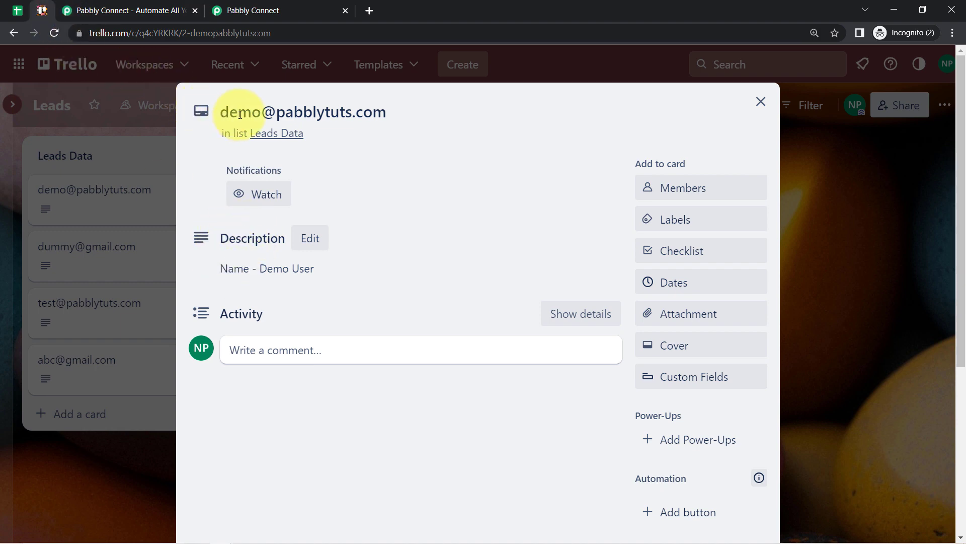
{"action": "left_click_drag", "start_coordinate": [221, 114], "coordinate": [390, 110]}
{"action": "left_click", "coordinate": [3, 4]}
{"action": "left_click", "coordinate": [124, 224]}
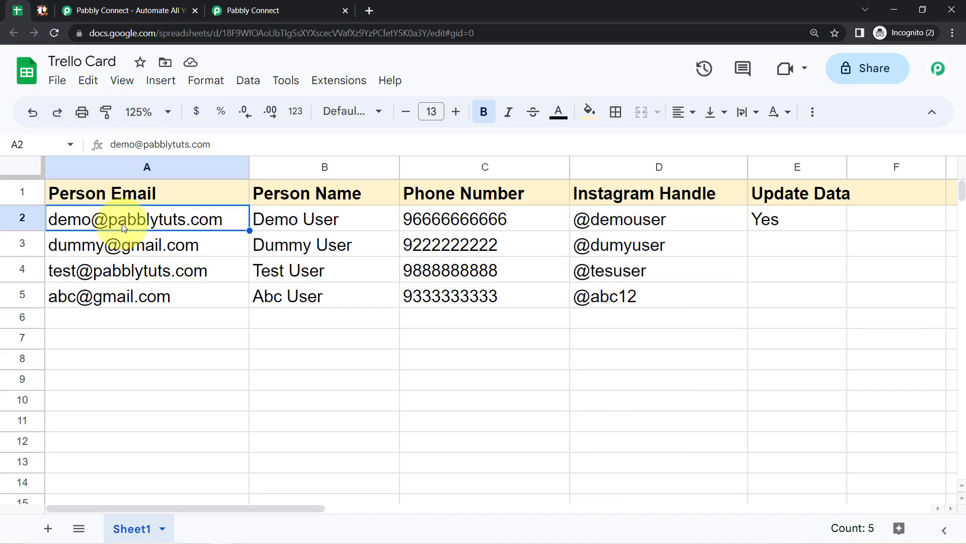
{"action": "double_click", "coordinate": [108, 219]}
{"action": "triple_click", "coordinate": [96, 217]}
{"action": "left_click", "coordinate": [104, 243]}
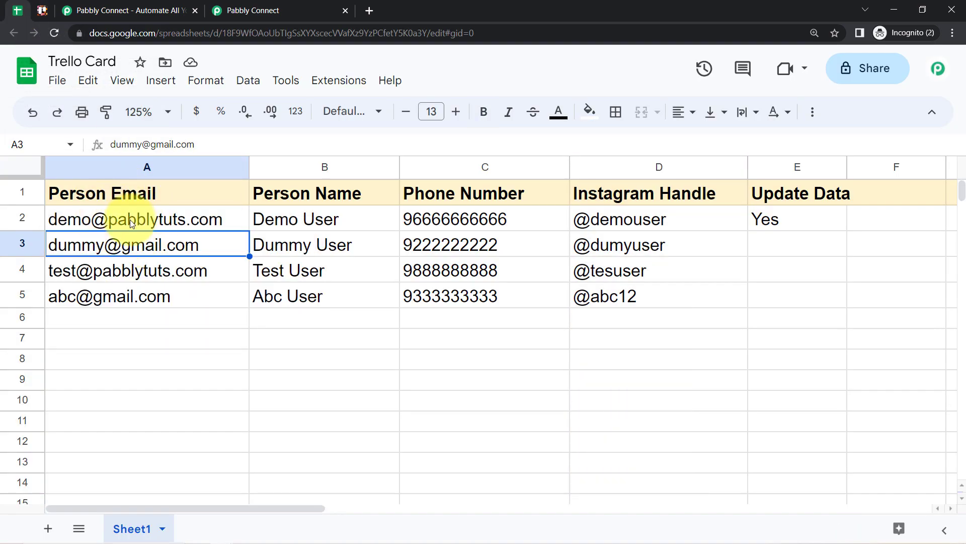
Check the spreadsheet's Phone Number and Instagram Handle columns against the details in the Trello card's description
{"action": "left_click", "coordinate": [41, 11]}
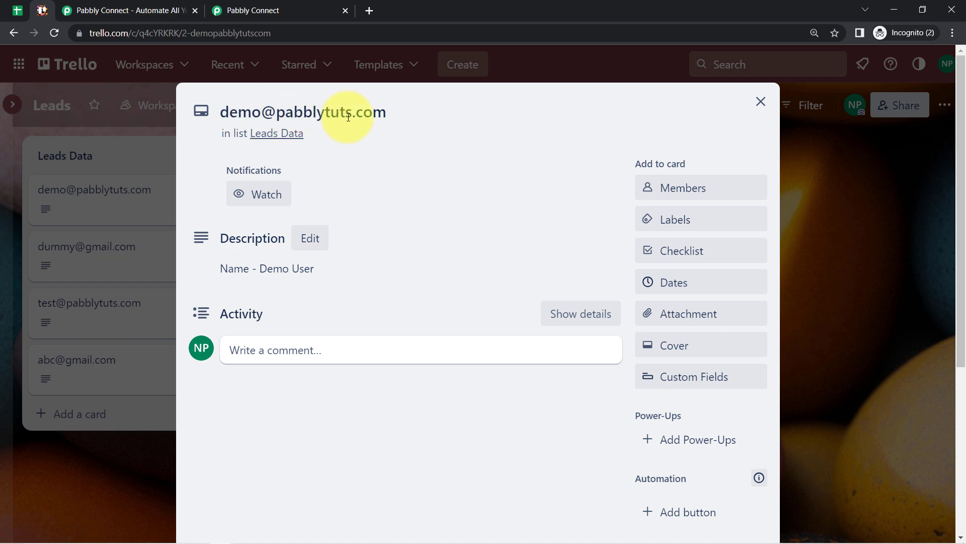
{"action": "left_click", "coordinate": [12, 14]}
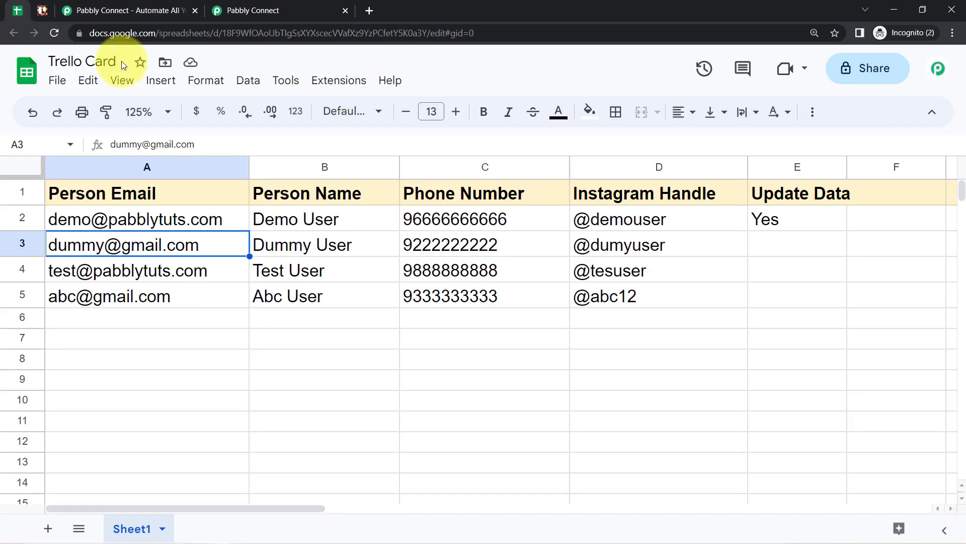
{"action": "left_click", "coordinate": [547, 160]}
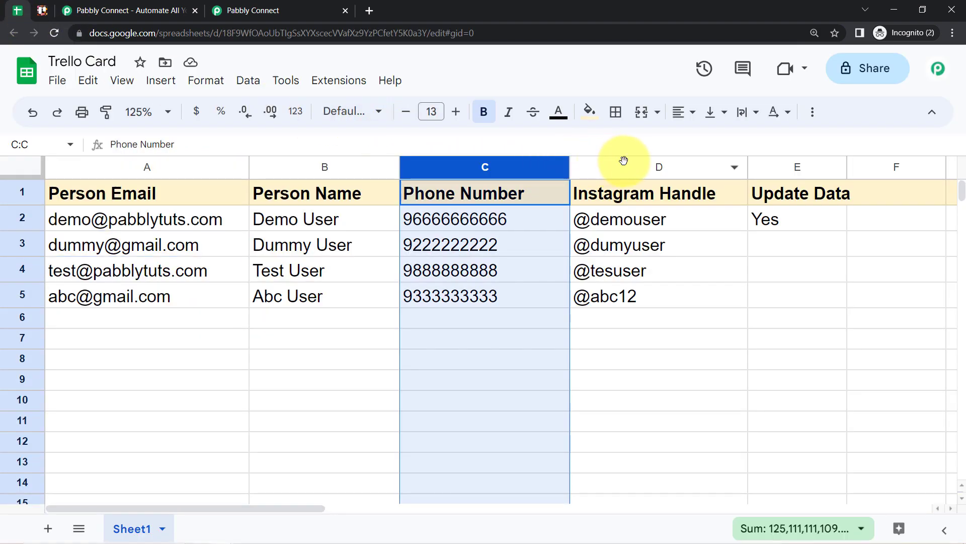
{"action": "left_click", "coordinate": [623, 160]}
{"action": "left_click", "coordinate": [43, 10]}
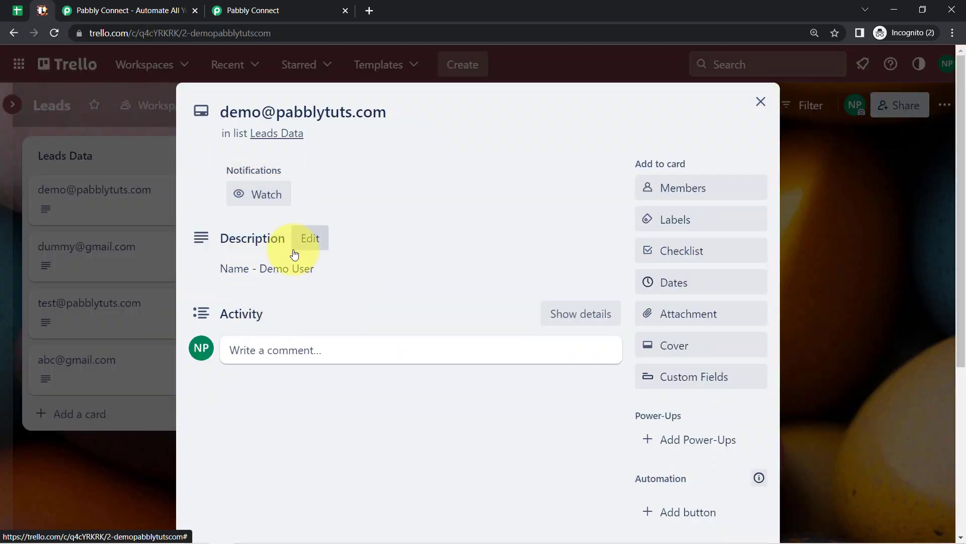
Switch to the Pabbly Connect website, dismiss the lifetime offer pop-up, and look over its home page and the account dashboard
{"action": "left_click", "coordinate": [123, 10]}
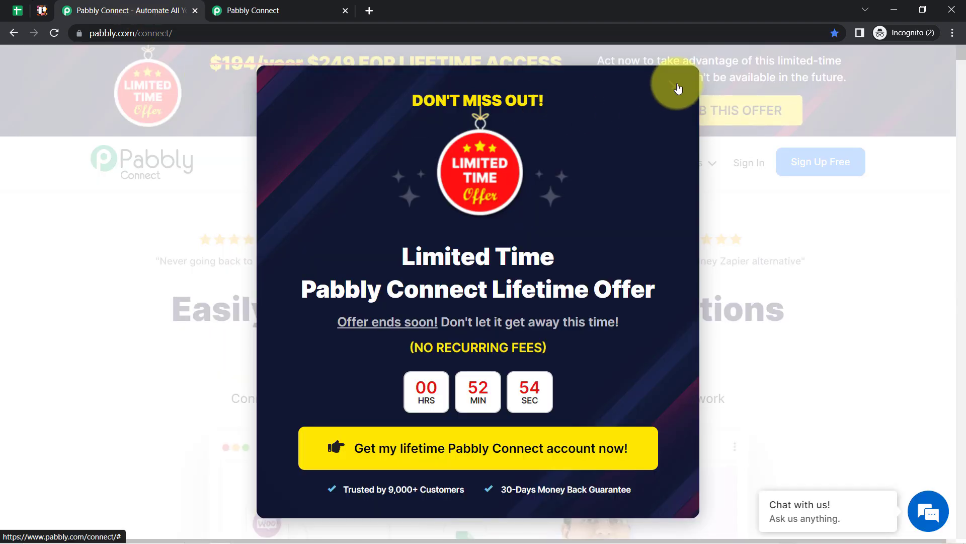
{"action": "left_click", "coordinate": [677, 86]}
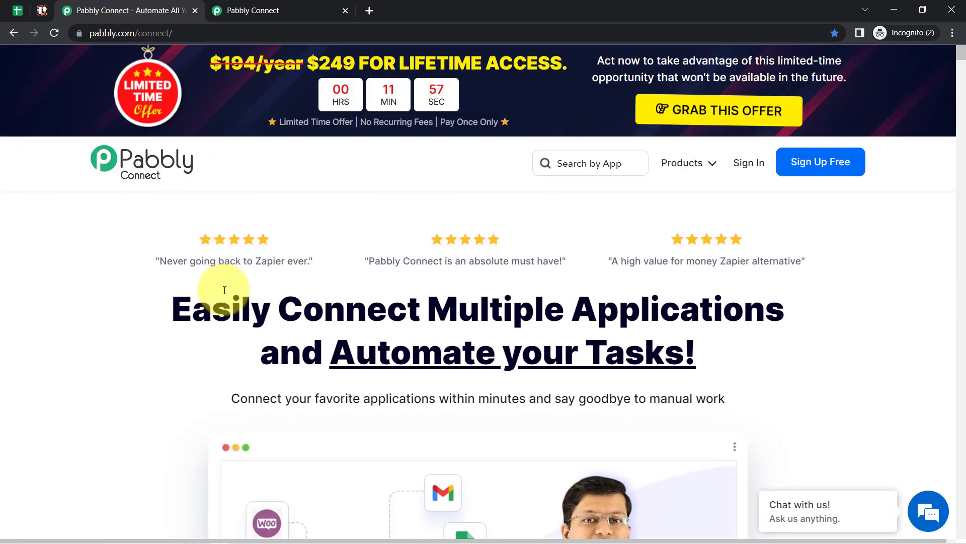
{"action": "left_click_drag", "start_coordinate": [224, 290], "coordinate": [565, 348]}
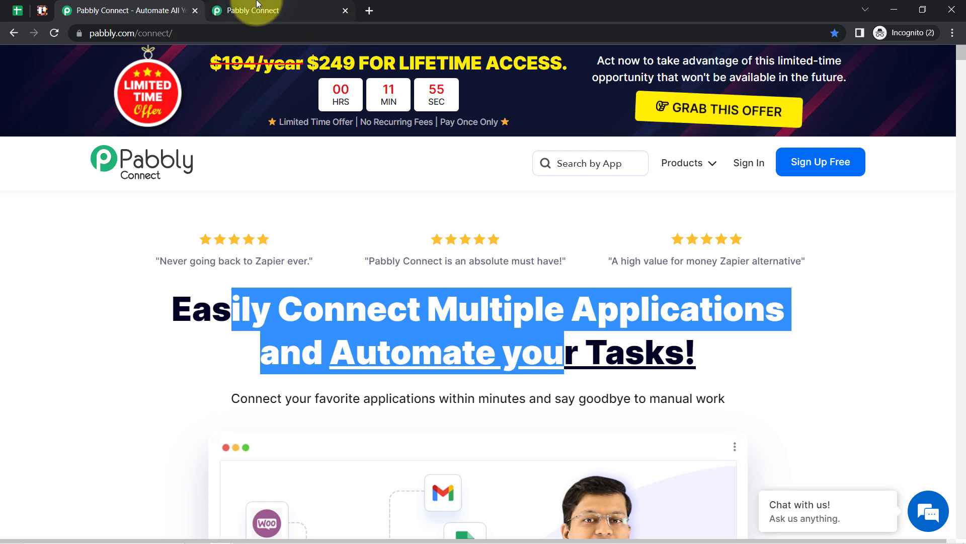
{"action": "left_click", "coordinate": [257, 4]}
{"action": "left_click_drag", "start_coordinate": [109, 137], "coordinate": [208, 152]}
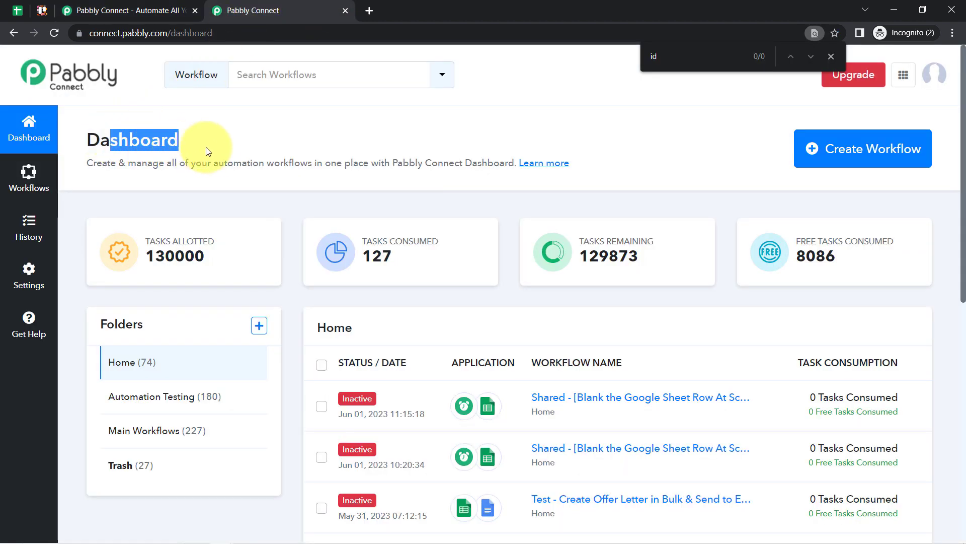
{"action": "left_click", "coordinate": [105, 10]}
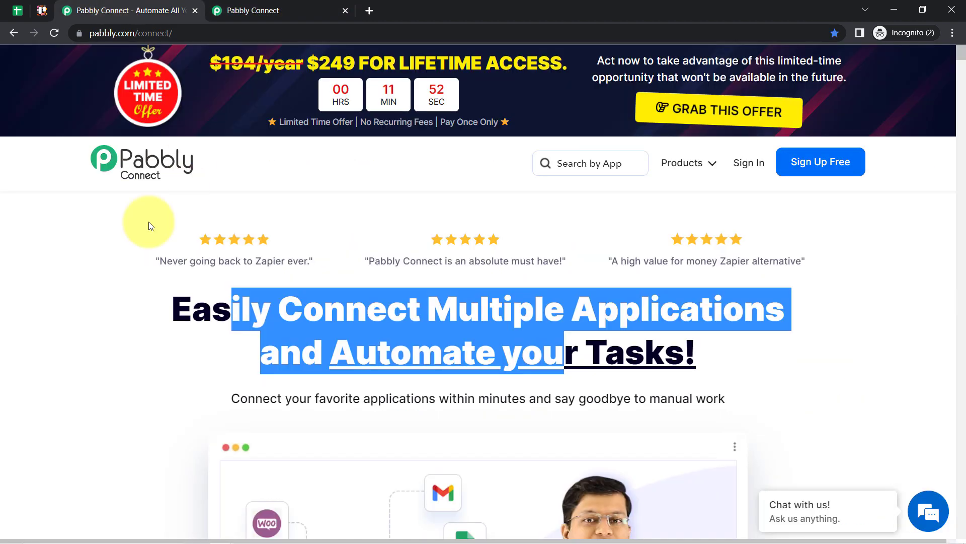
{"action": "left_click", "coordinate": [146, 287]}
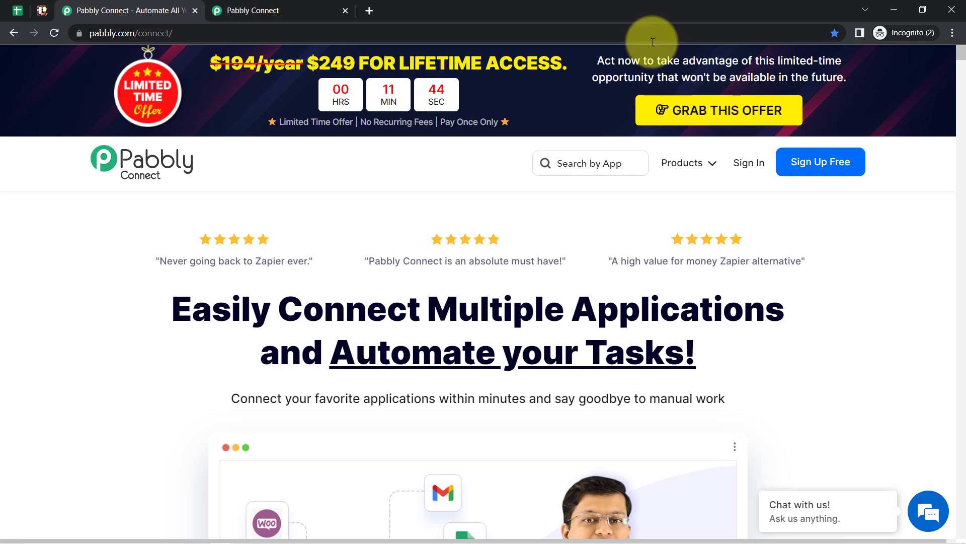
From the Pabbly Connect dashboard, create a workflow named "Update Existing Trello Card Details from Google Sheets"
{"action": "left_click", "coordinate": [281, 10]}
{"action": "double_click", "coordinate": [99, 158]}
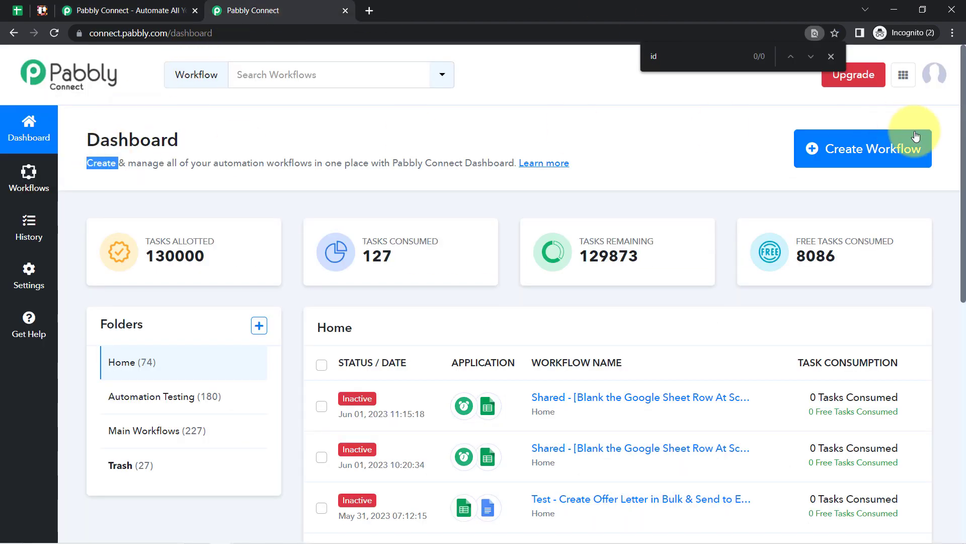
{"action": "left_click", "coordinate": [828, 148]}
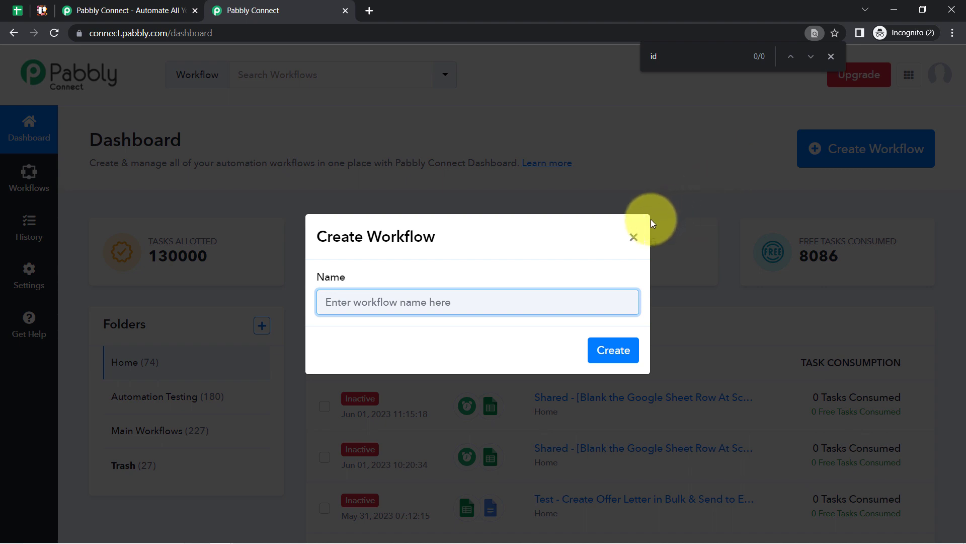
{"action": "left_click", "coordinate": [831, 58]}
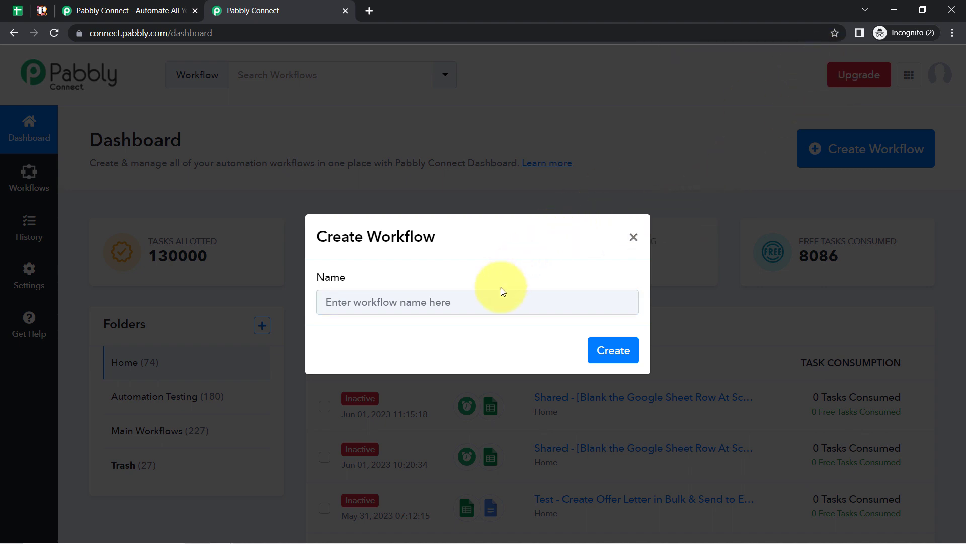
{"action": "type", "text": "Un"}
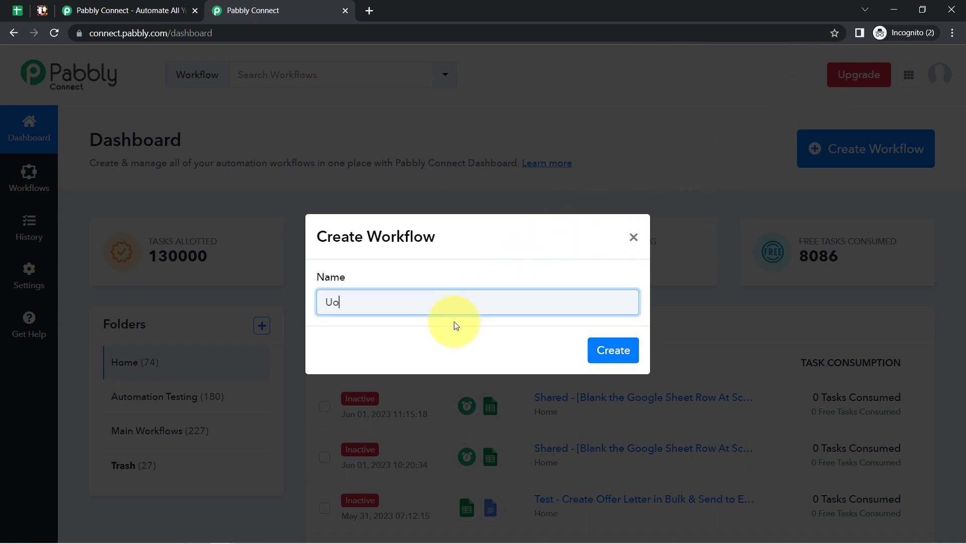
{"action": "key", "text": "BackSpace"}
{"action": "type", "text": "pdate Existing Trello "}
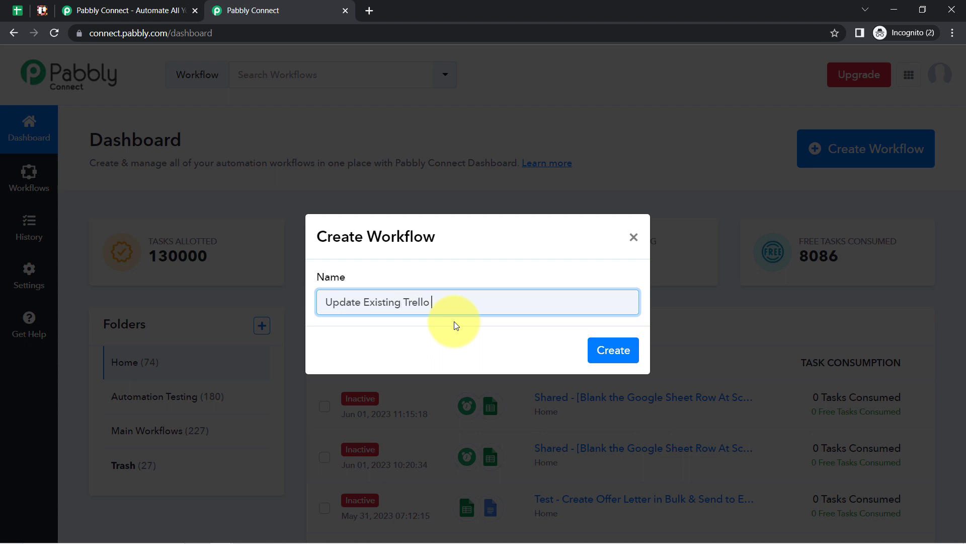
{"action": "type", "text": "Crad Details from Google Sheets"}
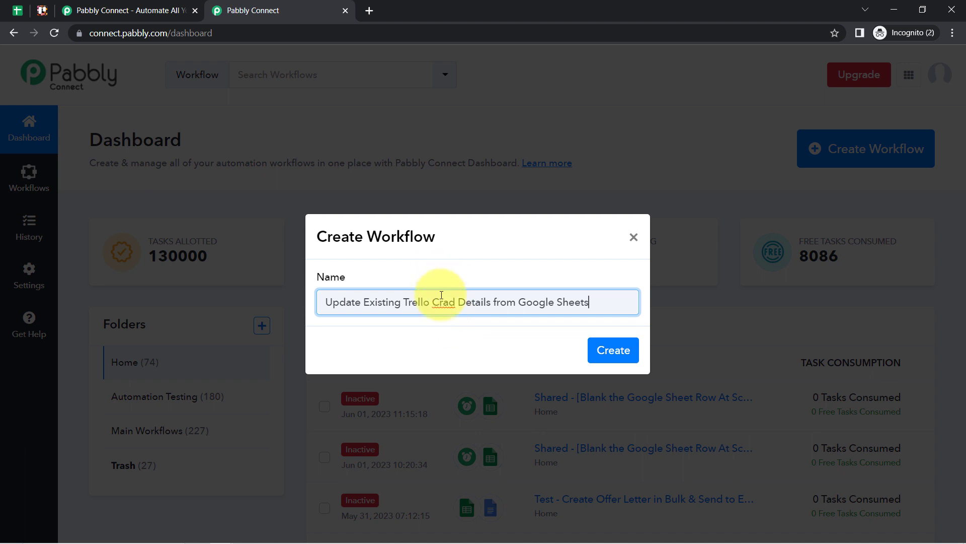
{"action": "right_click", "coordinate": [443, 301]}
{"action": "left_click", "coordinate": [487, 311]}
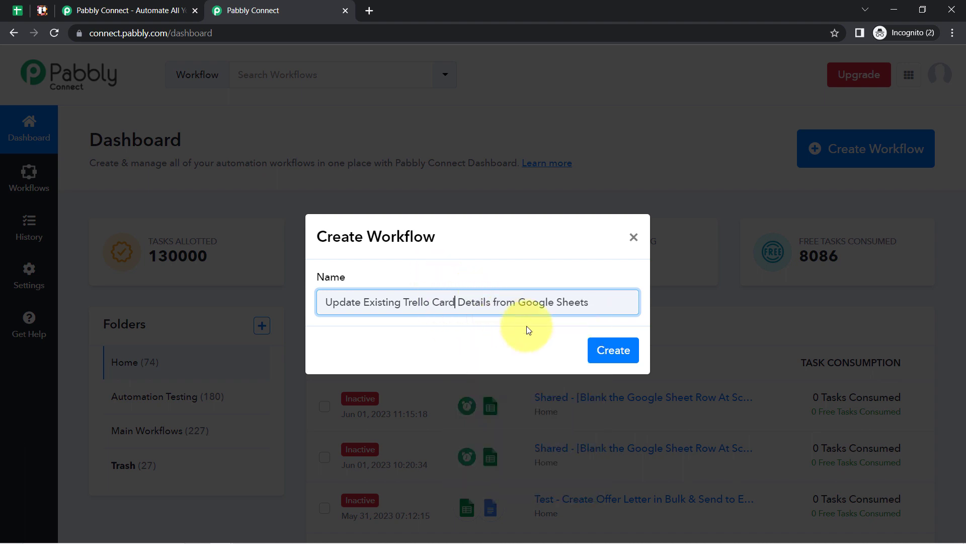
{"action": "left_click", "coordinate": [614, 350]}
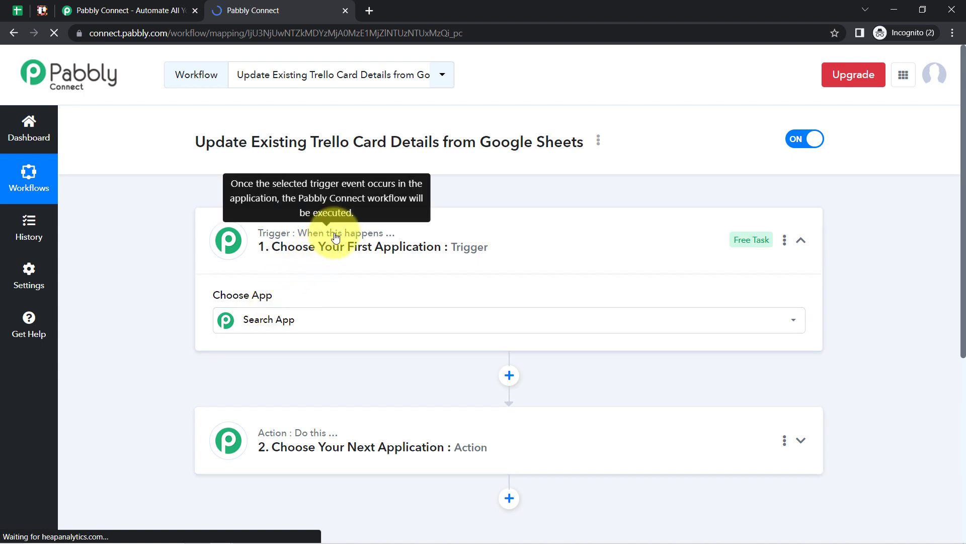
Choose Google Sheets as the application for the workflow's trigger
{"action": "left_click", "coordinate": [307, 439]}
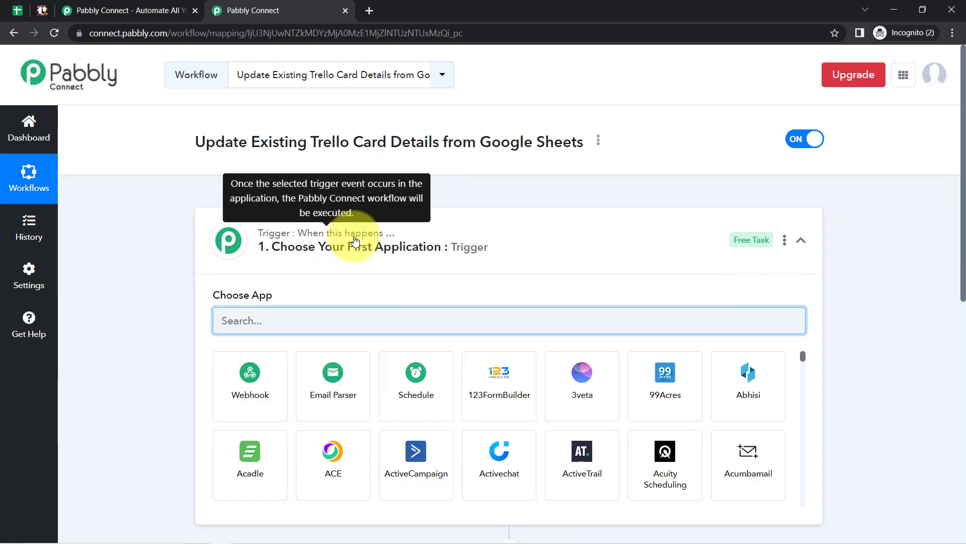
{"action": "left_click", "coordinate": [359, 246]}
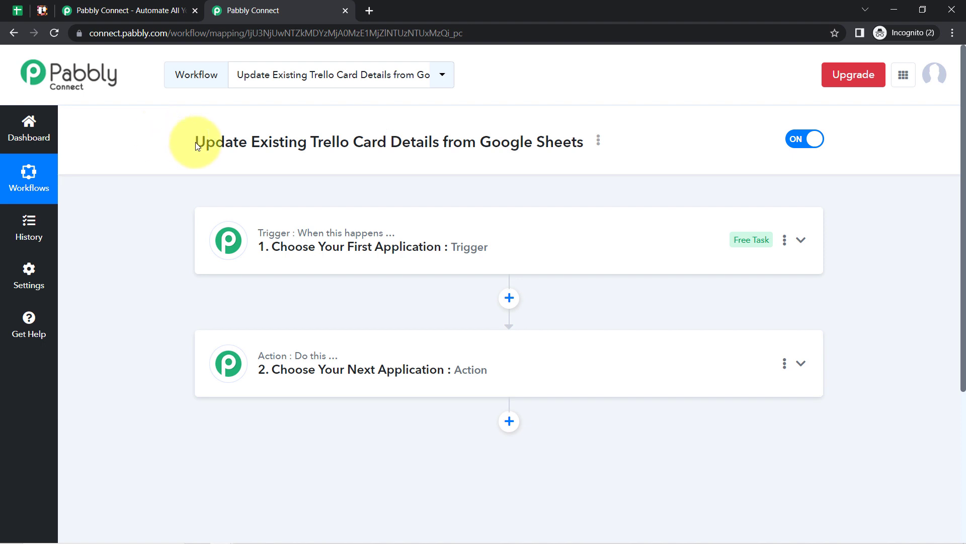
{"action": "left_click_drag", "start_coordinate": [196, 146], "coordinate": [518, 155]}
{"action": "left_click", "coordinate": [295, 257]}
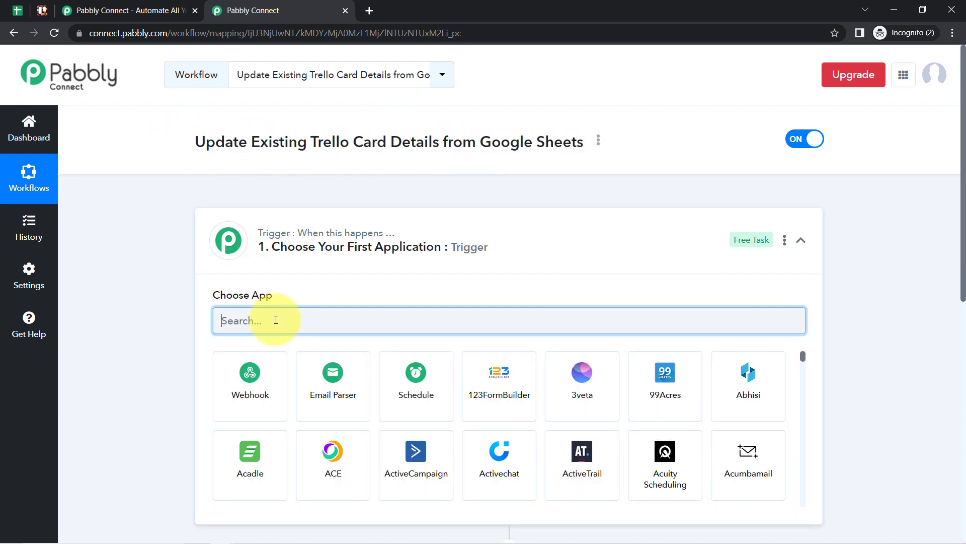
{"action": "type", "text": "google sh"}
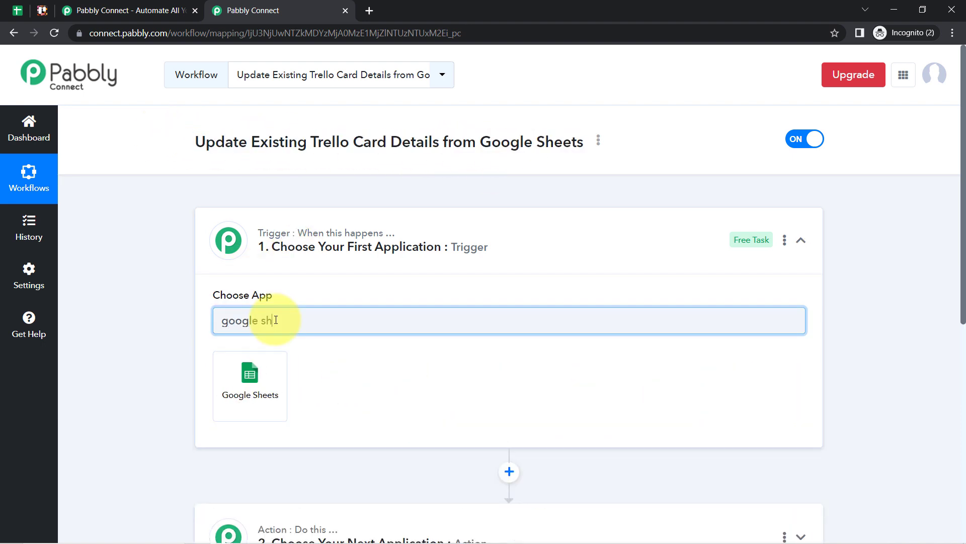
{"action": "left_click", "coordinate": [232, 392]}
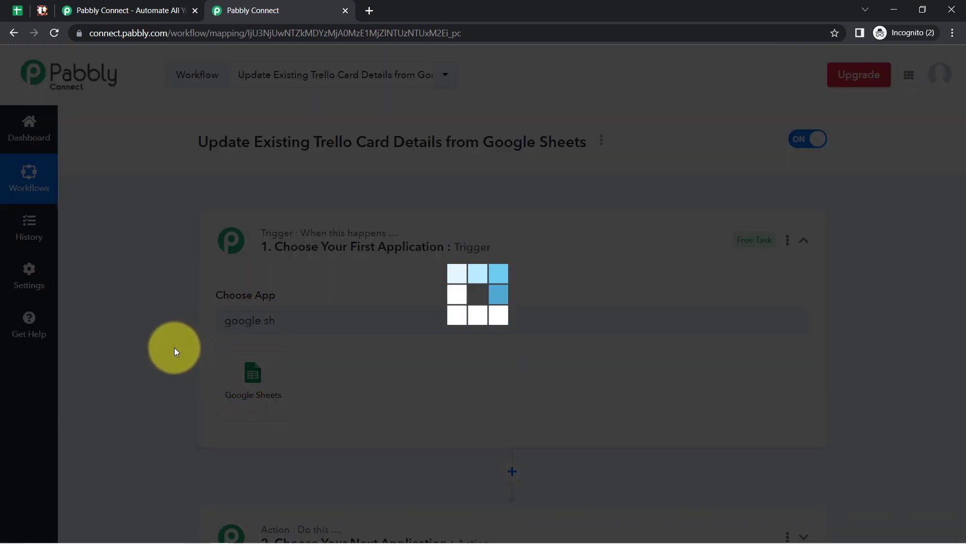
Choose Trello as the application for the workflow's action
{"action": "scroll", "coordinate": [174, 347], "scroll_direction": "down", "scroll_amount": 5}
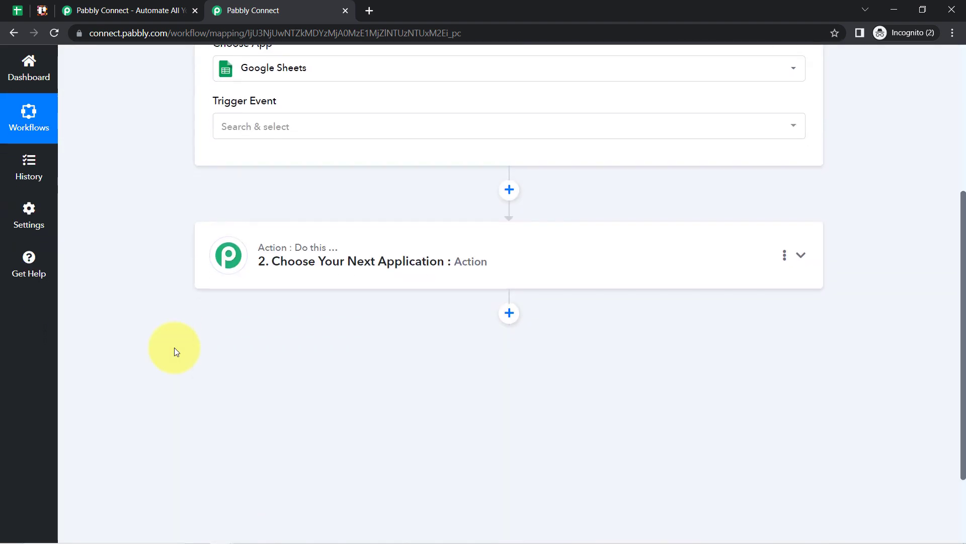
{"action": "left_click", "coordinate": [290, 265]}
{"action": "left_click", "coordinate": [220, 336]}
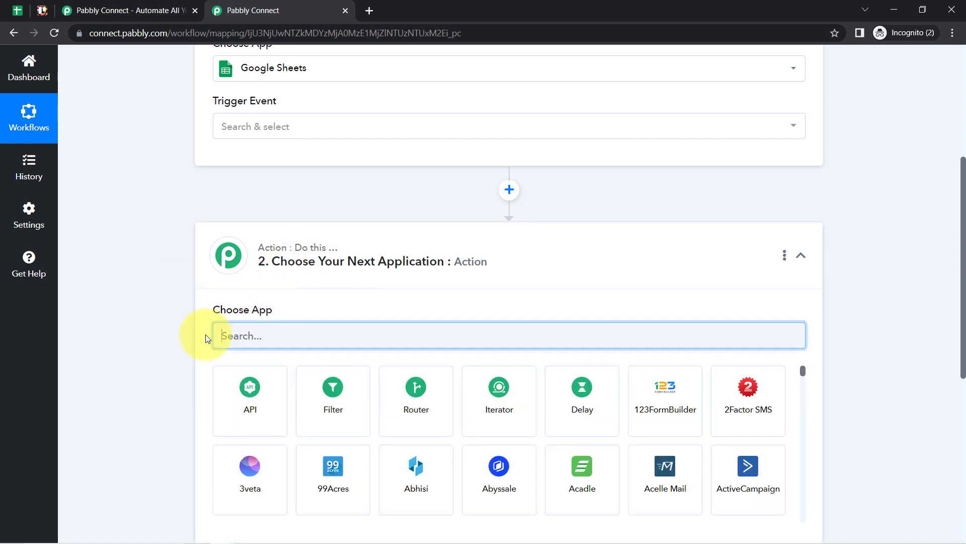
{"action": "type", "text": "trel"}
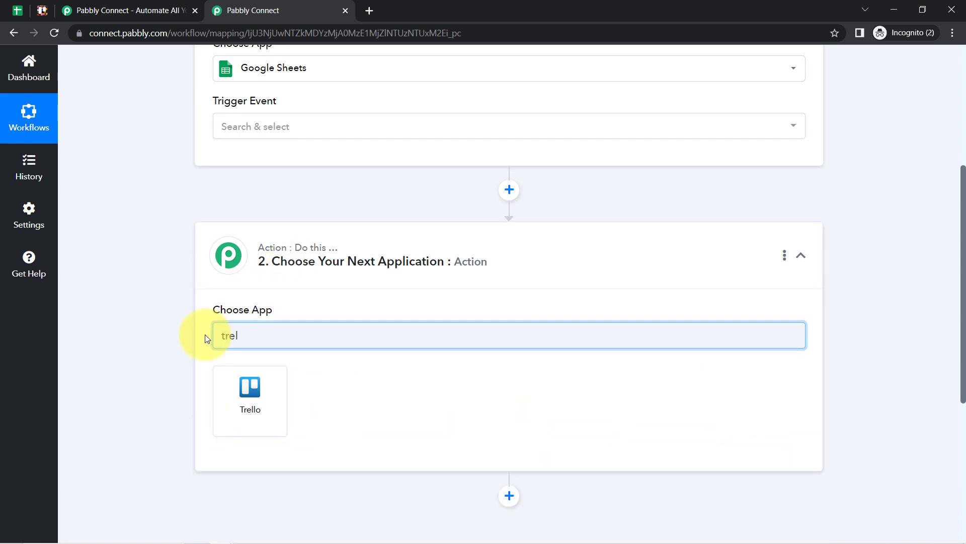
{"action": "left_click", "coordinate": [250, 393]}
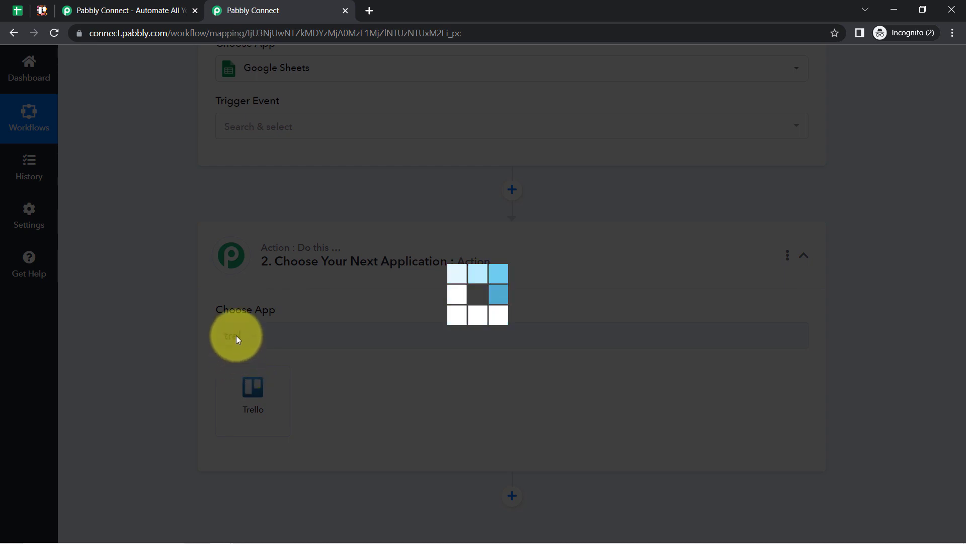
{"action": "scroll", "coordinate": [191, 311], "scroll_direction": "up", "scroll_amount": 5}
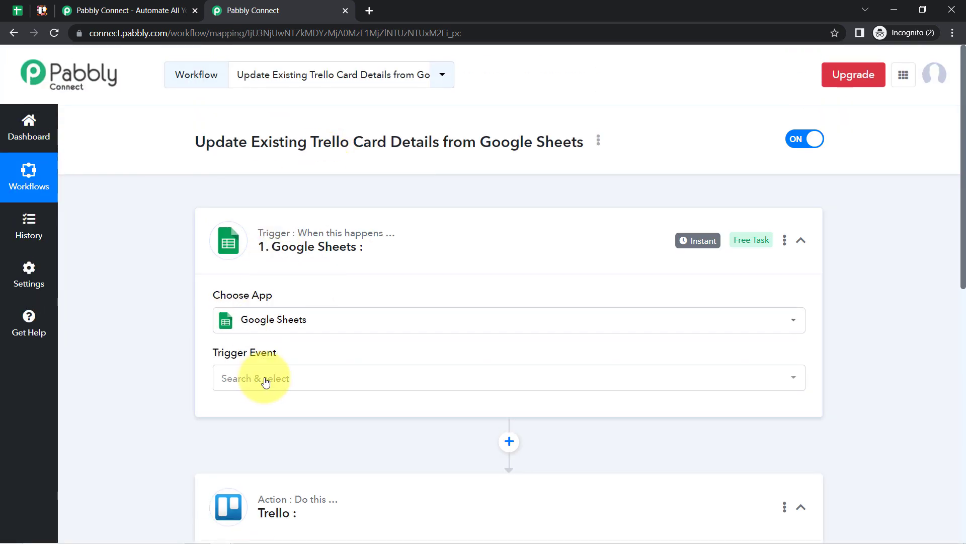
{"action": "scroll", "coordinate": [266, 382], "scroll_direction": "down", "scroll_amount": 3}
{"action": "scroll", "coordinate": [275, 384], "scroll_direction": "up", "scroll_amount": 3}
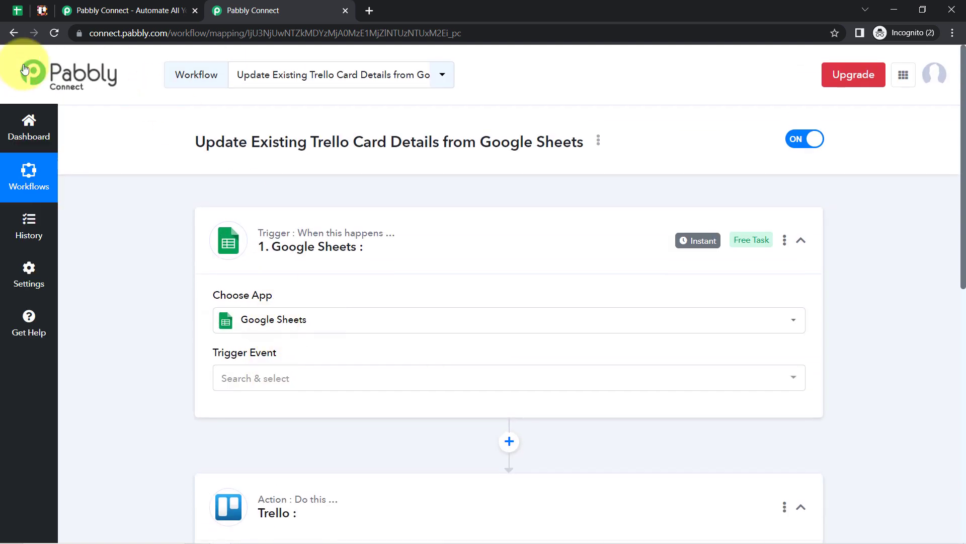
{"action": "scroll", "coordinate": [155, 307], "scroll_direction": "down", "scroll_amount": 3}
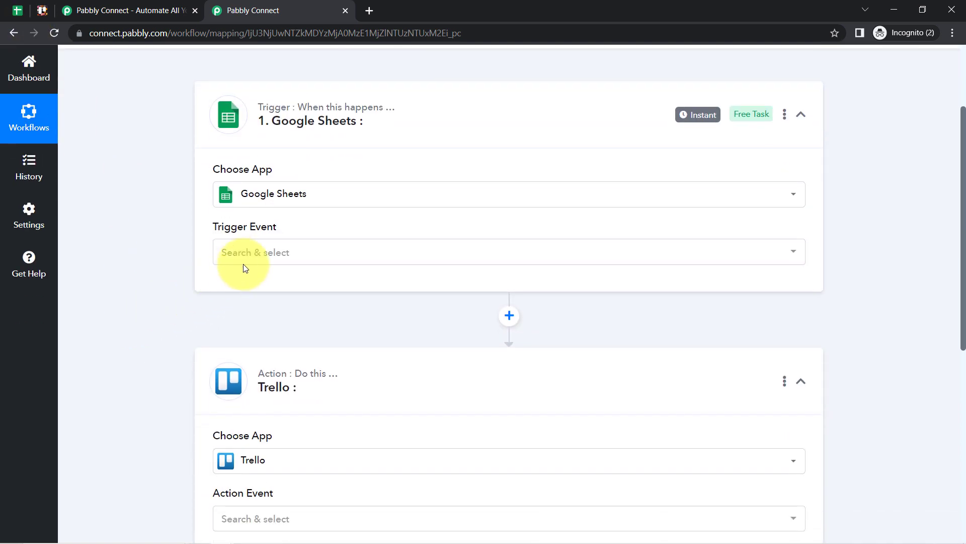
Set the Google Sheets trigger event to New or Updated Spreadsheet Row and bring up its webhook details
{"action": "left_click", "coordinate": [245, 259]}
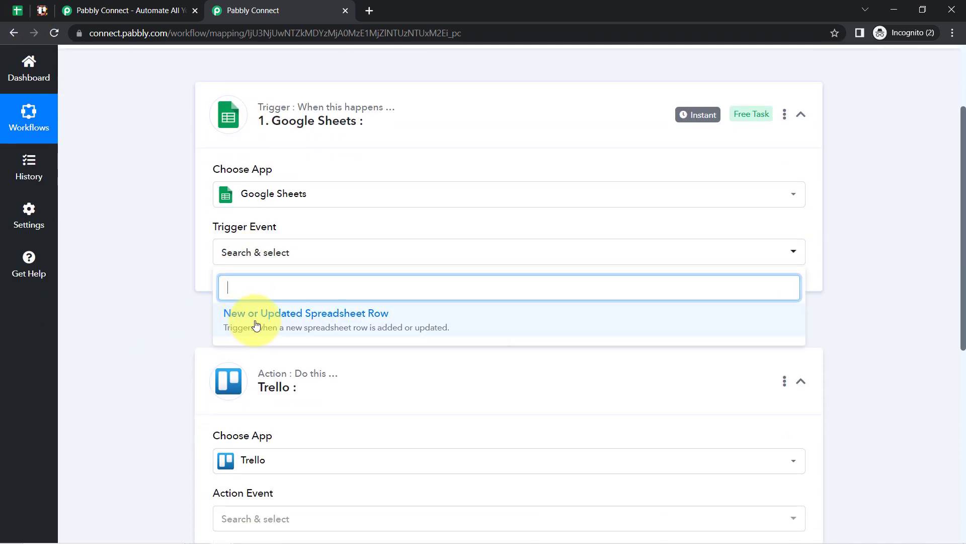
{"action": "left_click", "coordinate": [256, 325]}
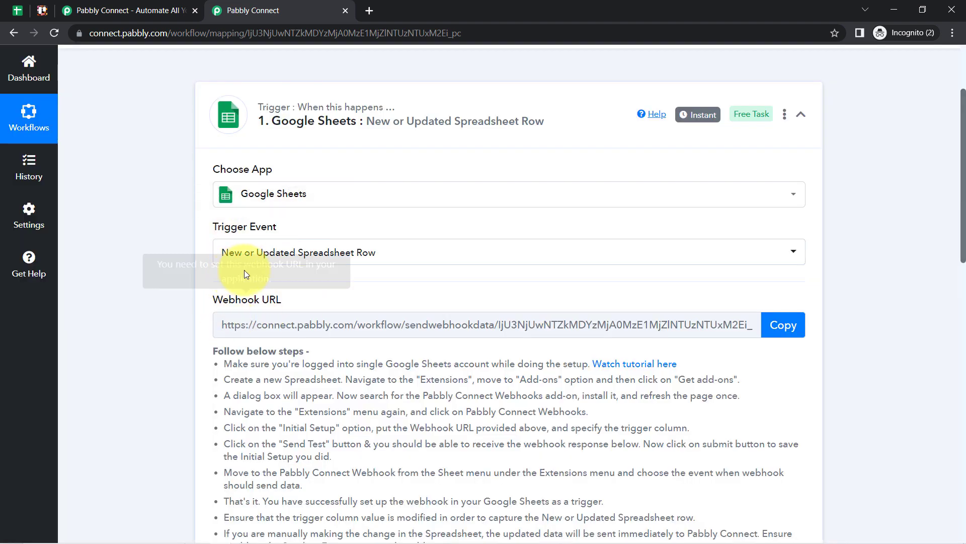
{"action": "left_click_drag", "start_coordinate": [224, 299], "coordinate": [321, 299]}
{"action": "scroll", "coordinate": [334, 283], "scroll_direction": "down", "scroll_amount": 3}
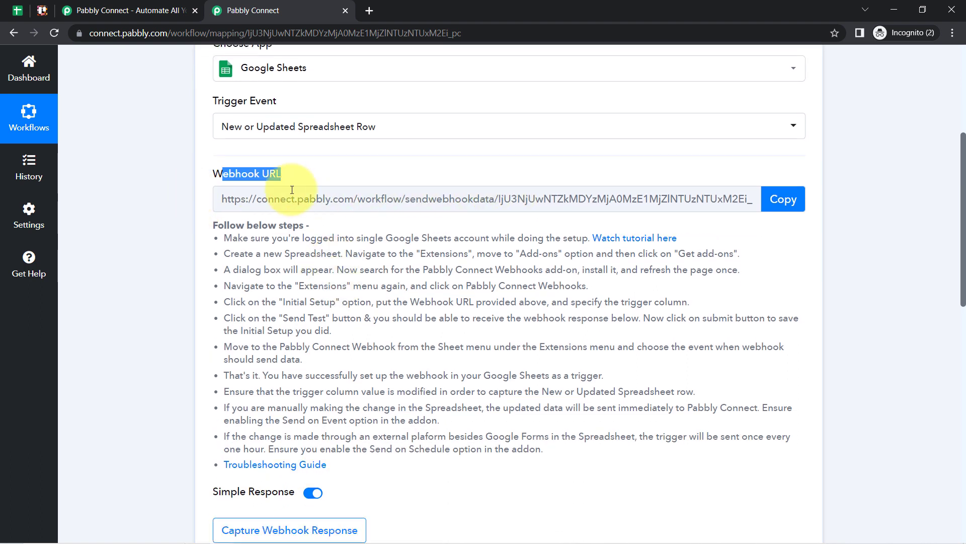
Close the extra Pabbly website page, review the webhook setup instructions, and copy the trigger's webhook URL
{"action": "left_click", "coordinate": [195, 11]}
{"action": "left_click", "coordinate": [18, 10]}
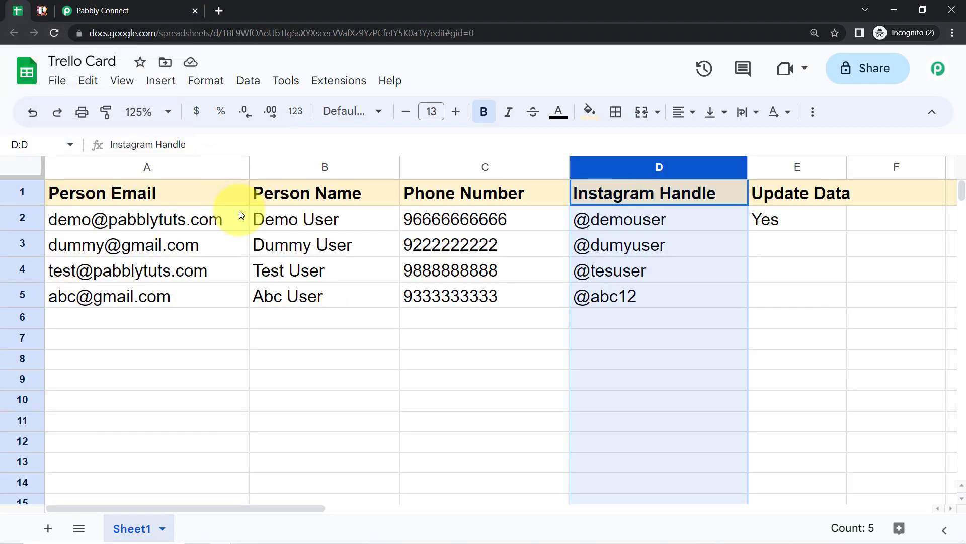
{"action": "left_click", "coordinate": [108, 10]}
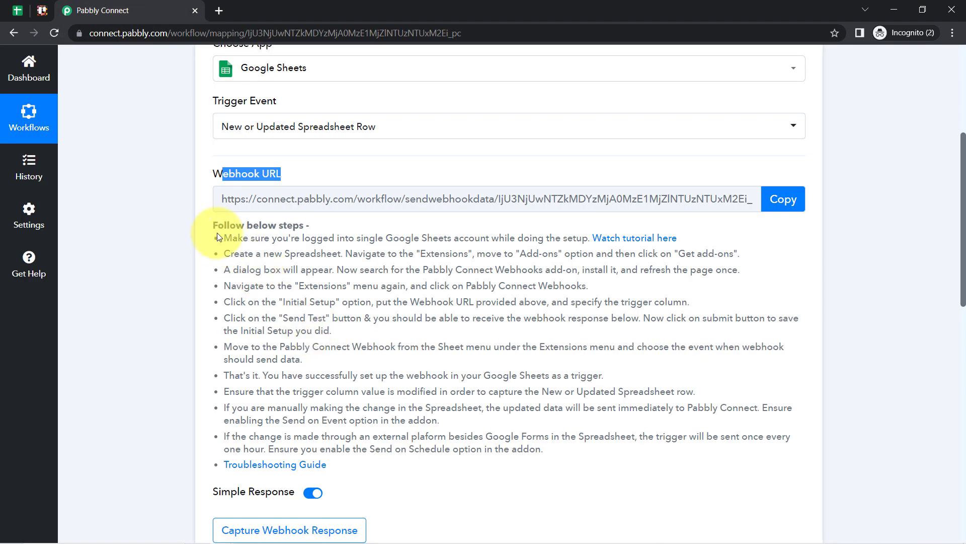
{"action": "left_click_drag", "start_coordinate": [214, 230], "coordinate": [347, 467]}
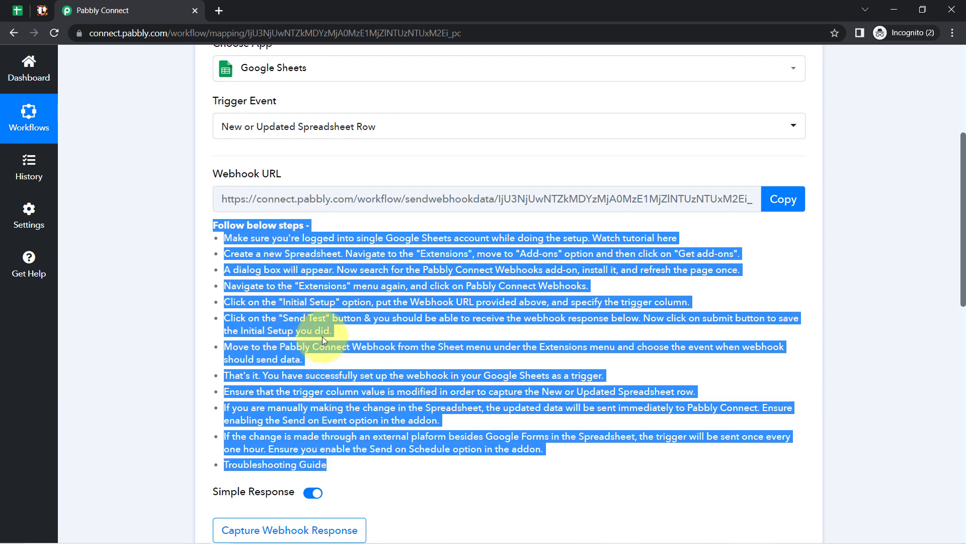
{"action": "left_click", "coordinate": [656, 262]}
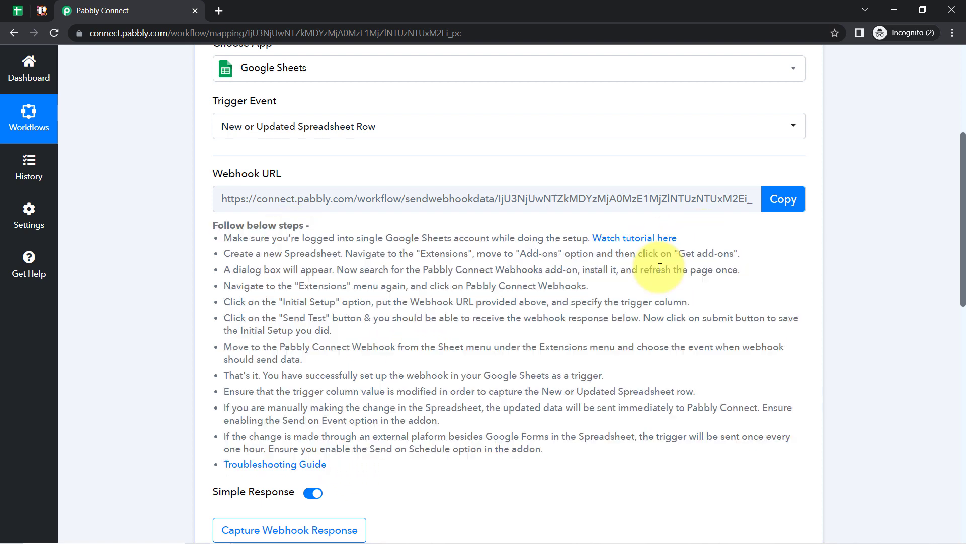
{"action": "left_click", "coordinate": [789, 201]}
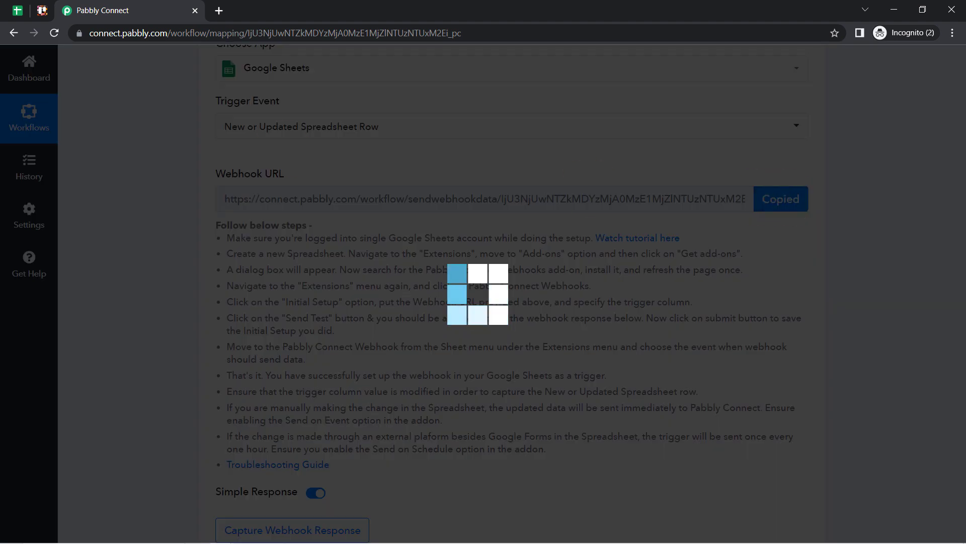
In the Trello Card spreadsheet, look up the Pabbly Connect Webhooks add-on in the Google Workspace Marketplace, and close the marketplace
{"action": "left_click", "coordinate": [18, 11]}
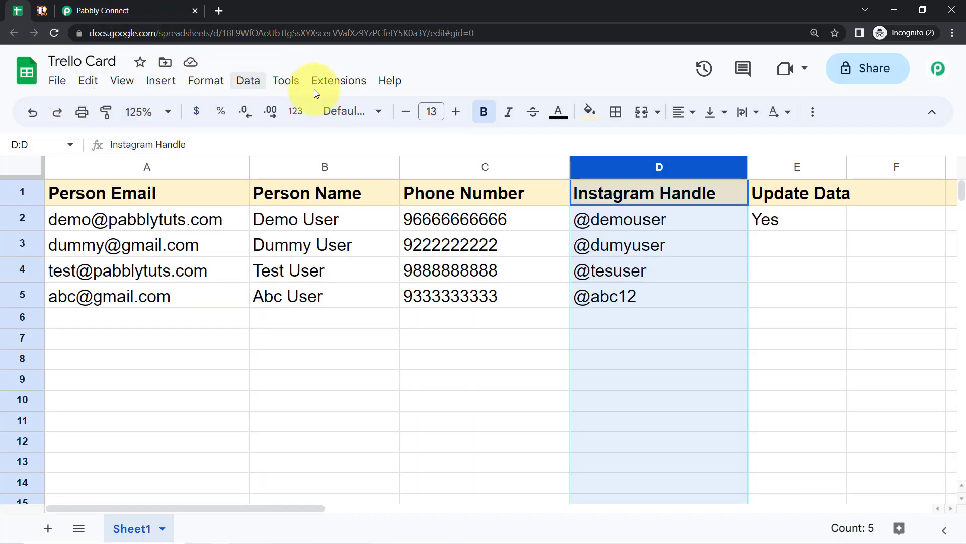
{"action": "left_click", "coordinate": [341, 91]}
{"action": "mouse_move", "coordinate": [409, 106]}
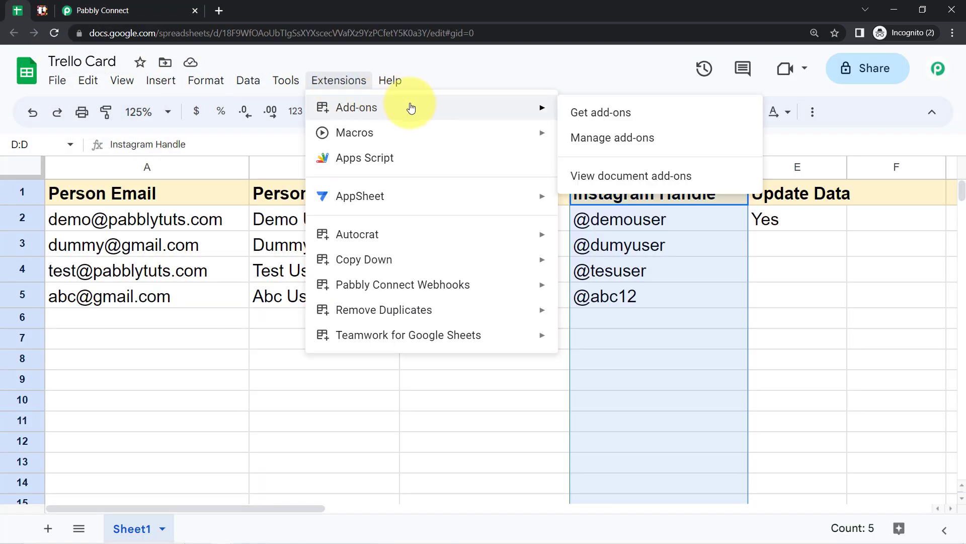
{"action": "left_click", "coordinate": [604, 112]}
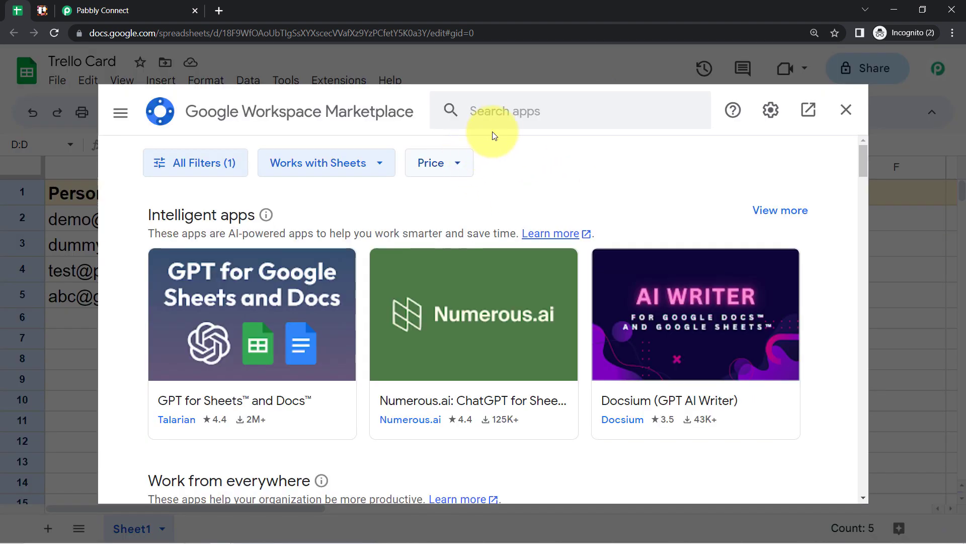
{"action": "left_click", "coordinate": [505, 117]}
{"action": "type", "text": "pabbly"}
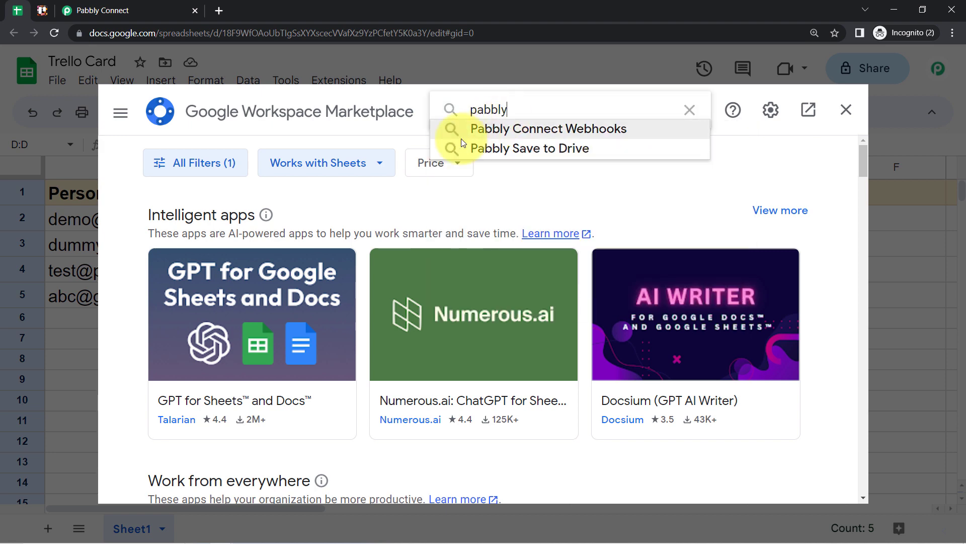
{"action": "left_click", "coordinate": [483, 131]}
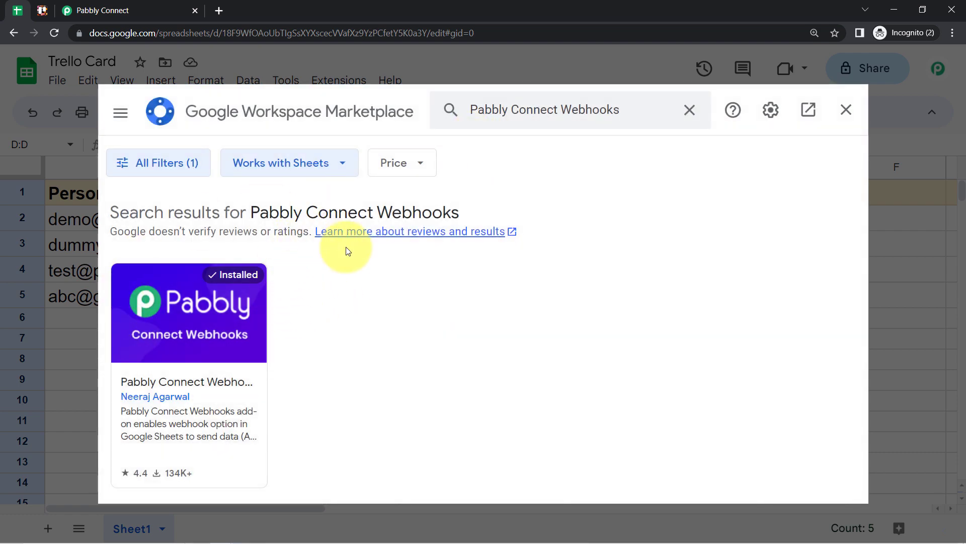
{"action": "left_click", "coordinate": [847, 110]}
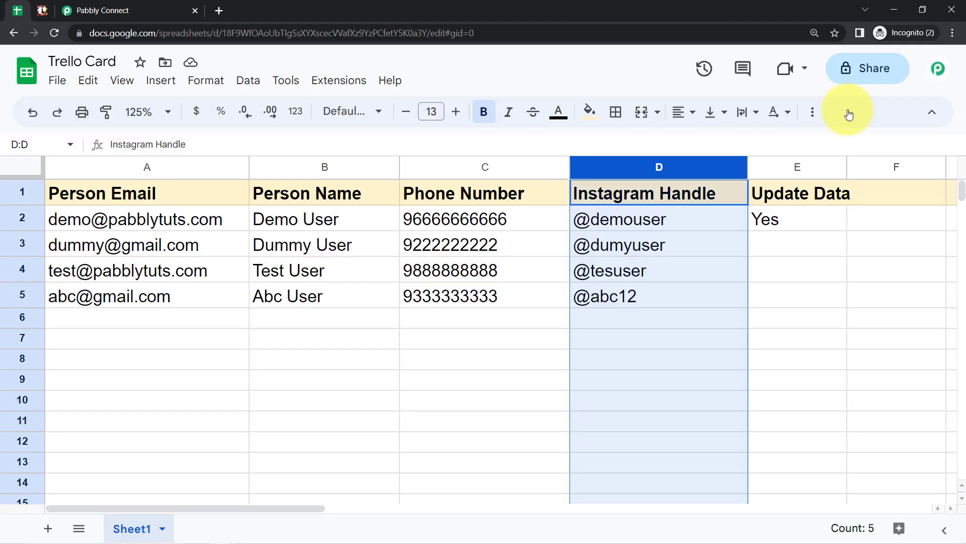
Open the Initial Setup of the Pabbly Connect Webhooks add-on and clear its webhook URL and trigger column
{"action": "left_click", "coordinate": [455, 242]}
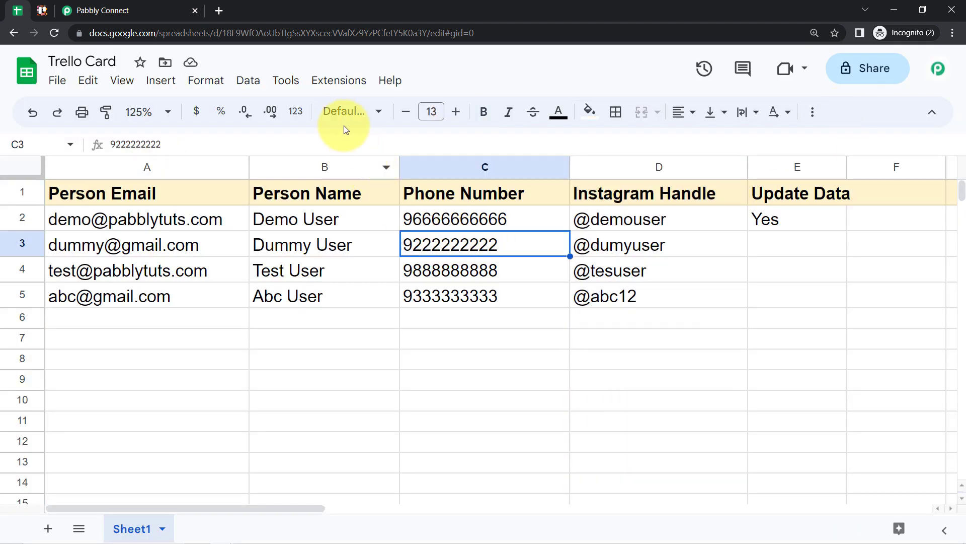
{"action": "left_click", "coordinate": [326, 83]}
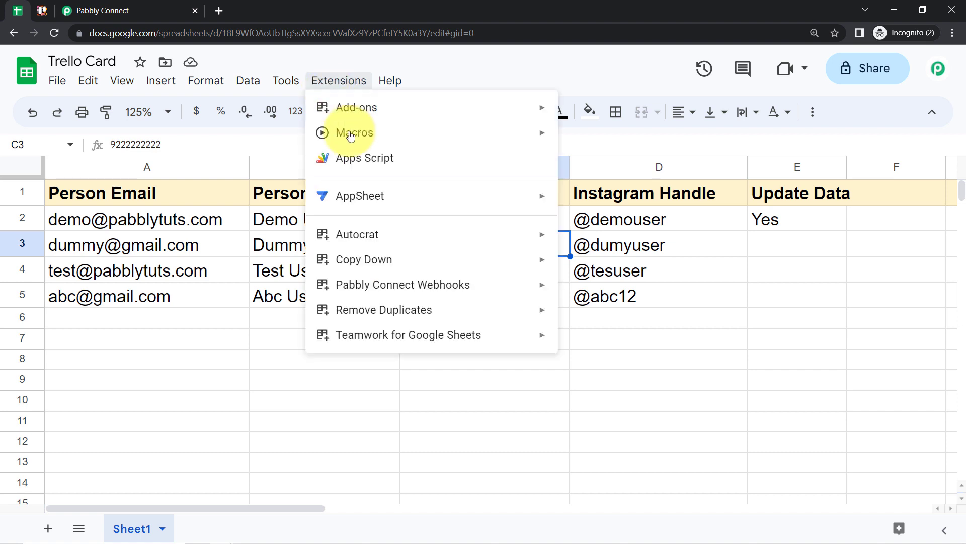
{"action": "mouse_move", "coordinate": [400, 288]}
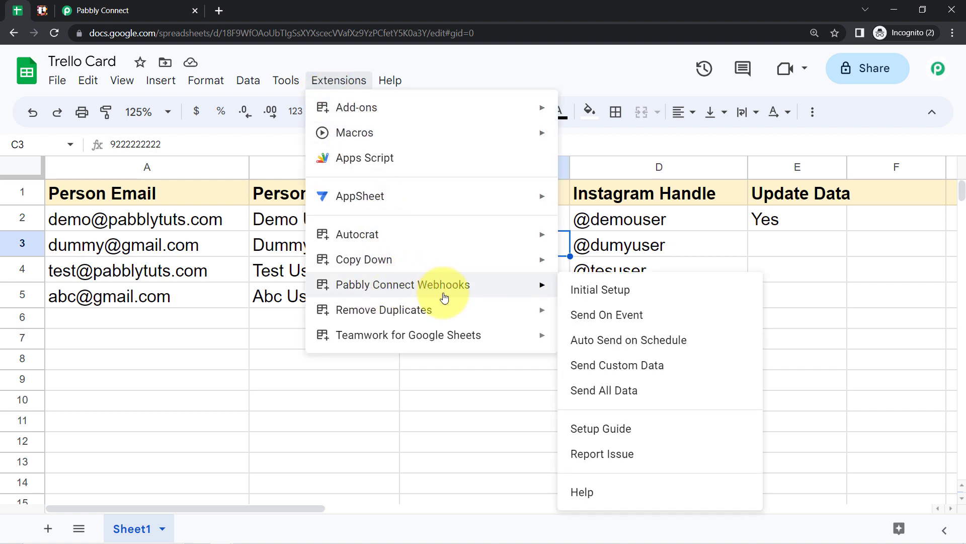
{"action": "left_click", "coordinate": [596, 295]}
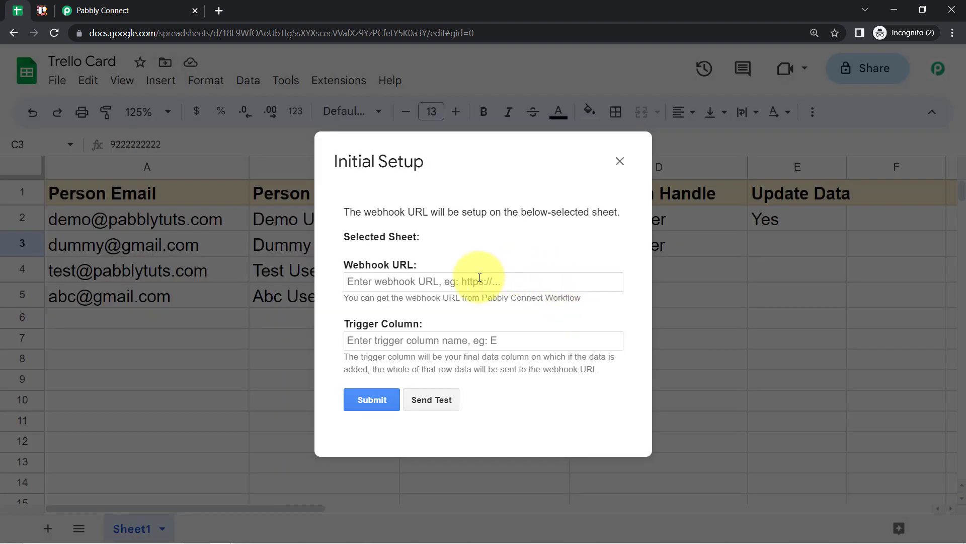
{"action": "triple_click", "coordinate": [435, 282]}
{"action": "key", "text": "BackSpace"}
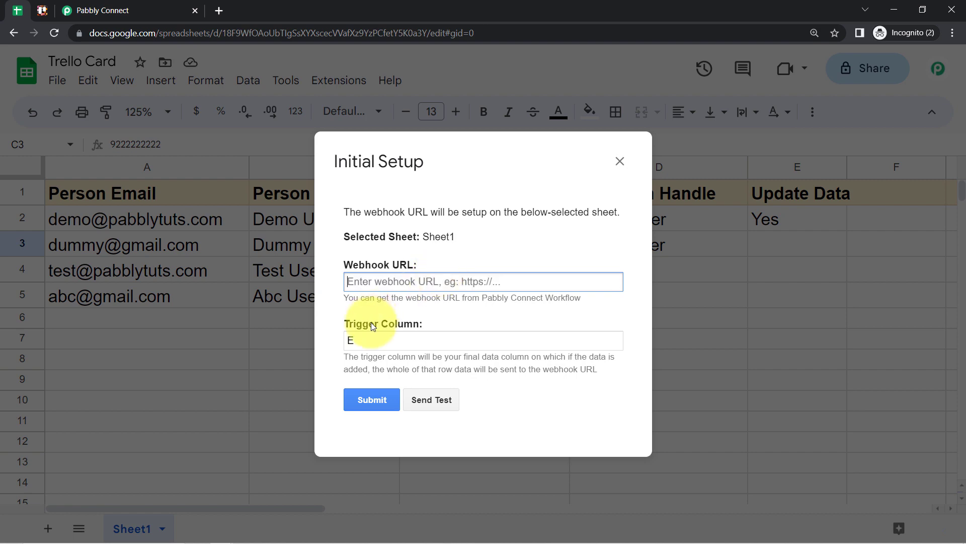
{"action": "left_click", "coordinate": [363, 338]}
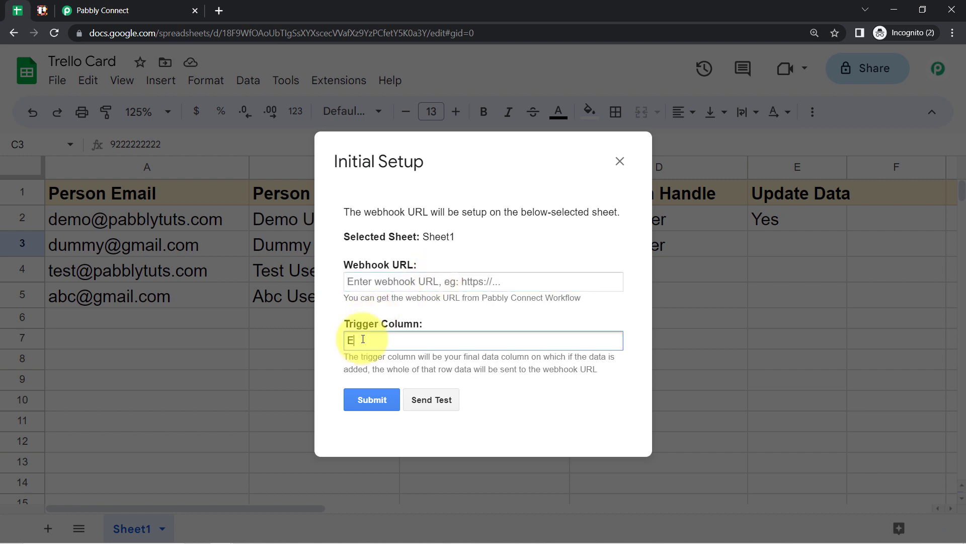
{"action": "left_click", "coordinate": [365, 281]}
Copy the webhook URL from the Pabbly Connect trigger and enter it in the add-on's Initial Setup
{"action": "left_click", "coordinate": [97, 10]}
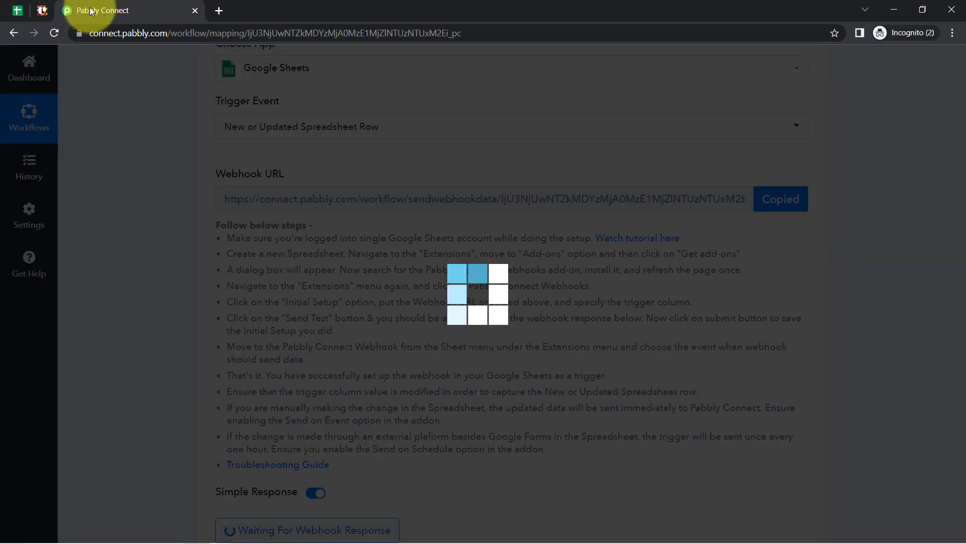
{"action": "left_click", "coordinate": [790, 198]}
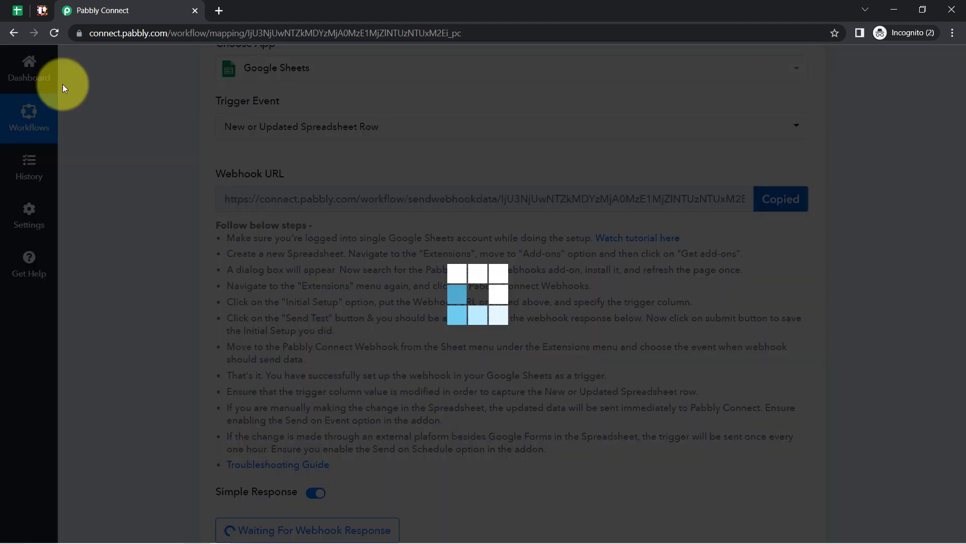
{"action": "left_click", "coordinate": [17, 10]}
{"action": "key", "text": "ctrl+v"}
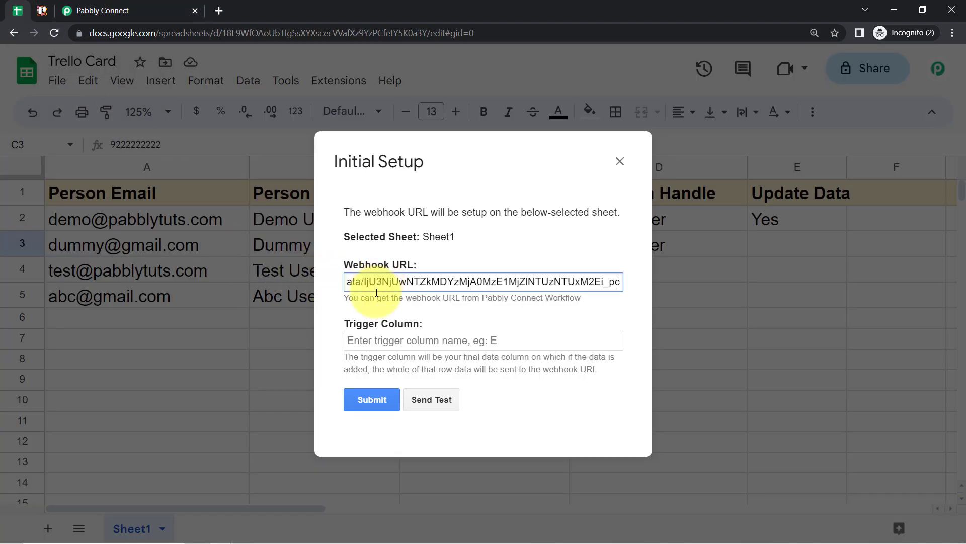
Read the trigger column explanation, move the setup dialog off the Update Data column, and set the trigger column to E
{"action": "left_click_drag", "start_coordinate": [350, 324], "coordinate": [429, 327]}
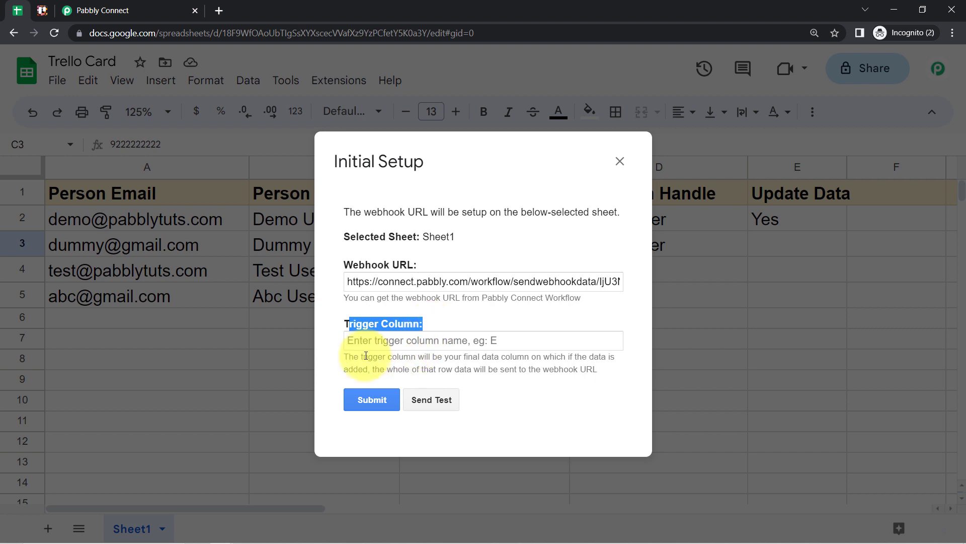
{"action": "left_click_drag", "start_coordinate": [366, 355], "coordinate": [579, 369]}
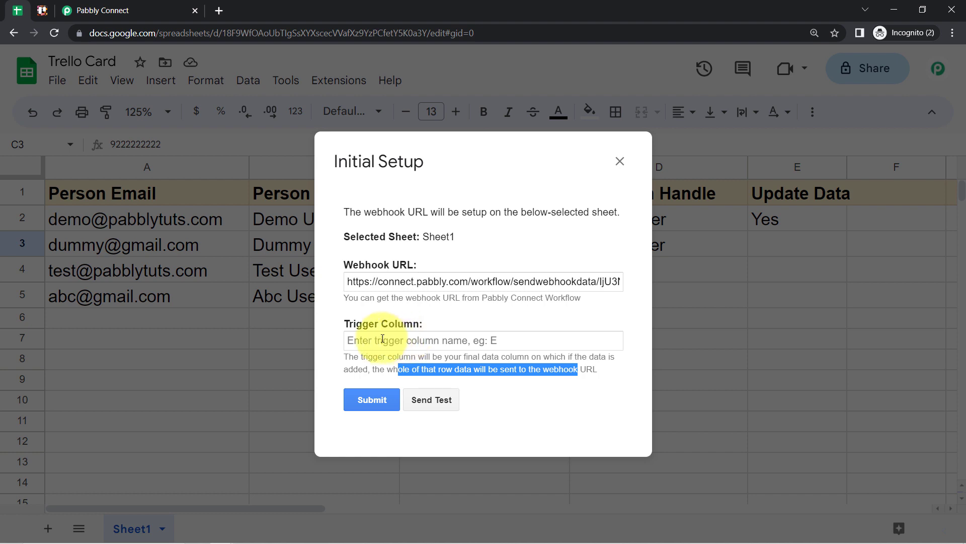
{"action": "left_click_drag", "start_coordinate": [370, 163], "coordinate": [326, 167]}
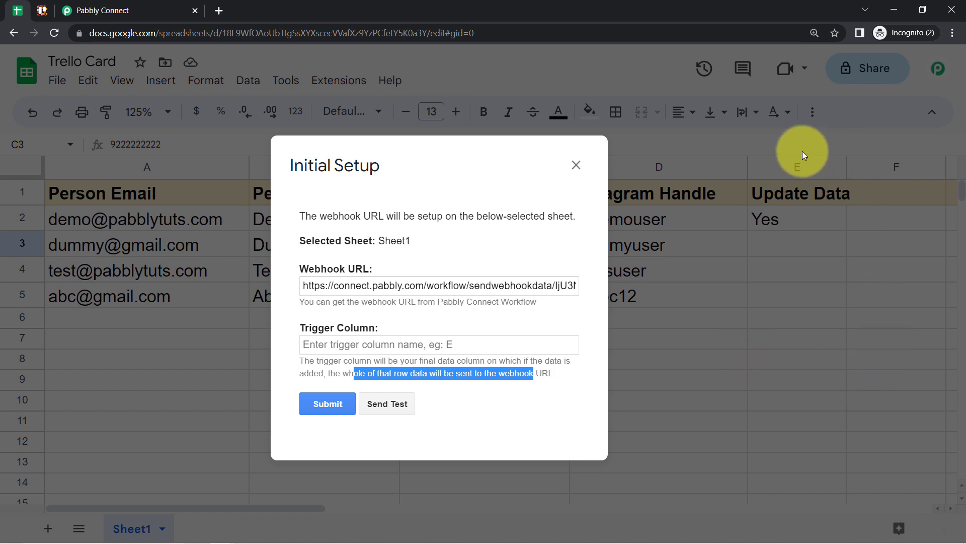
{"action": "left_click", "coordinate": [312, 348]}
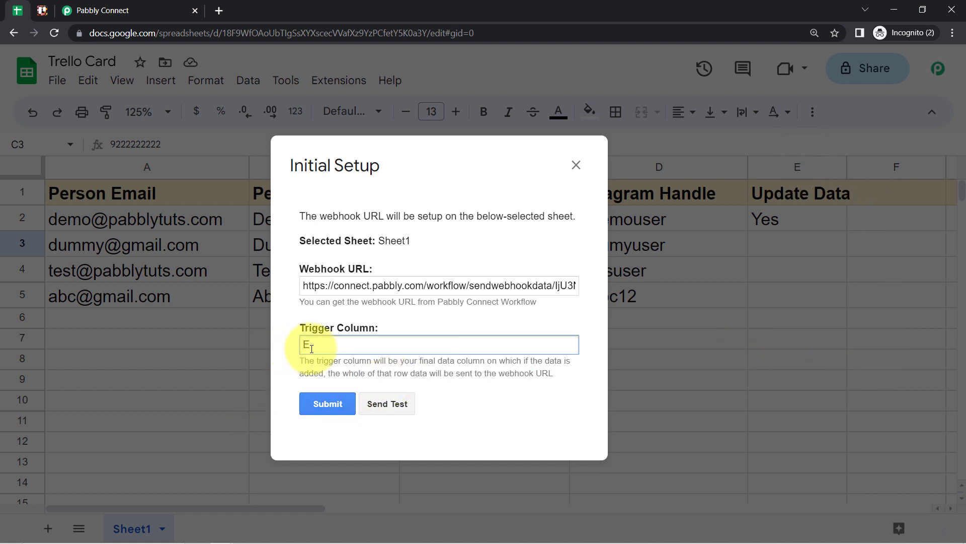
Check the webhook capture status in Pabbly Connect and send a test from the spreadsheet's Initial Setup
{"action": "left_click", "coordinate": [159, 6]}
{"action": "scroll", "coordinate": [142, 316], "scroll_direction": "down", "scroll_amount": 5}
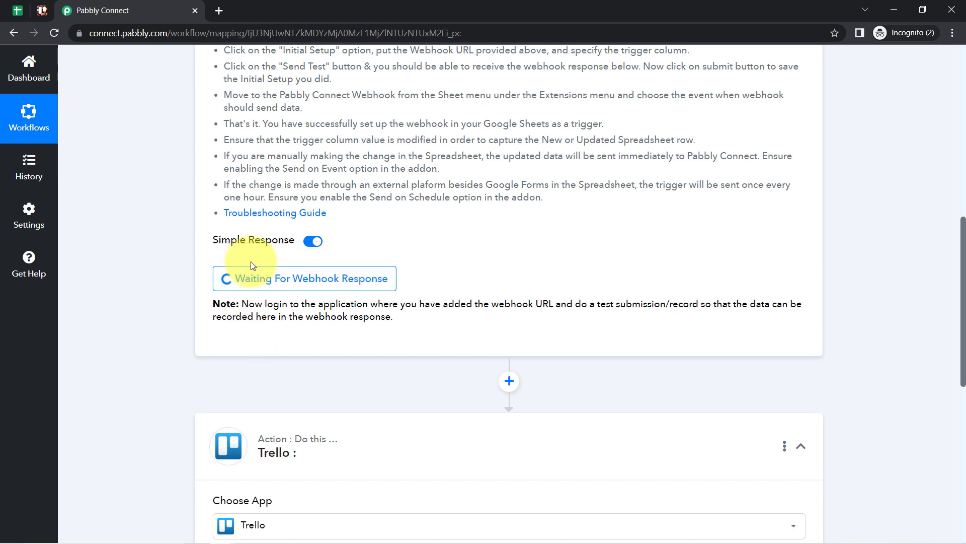
{"action": "left_click", "coordinate": [15, 10]}
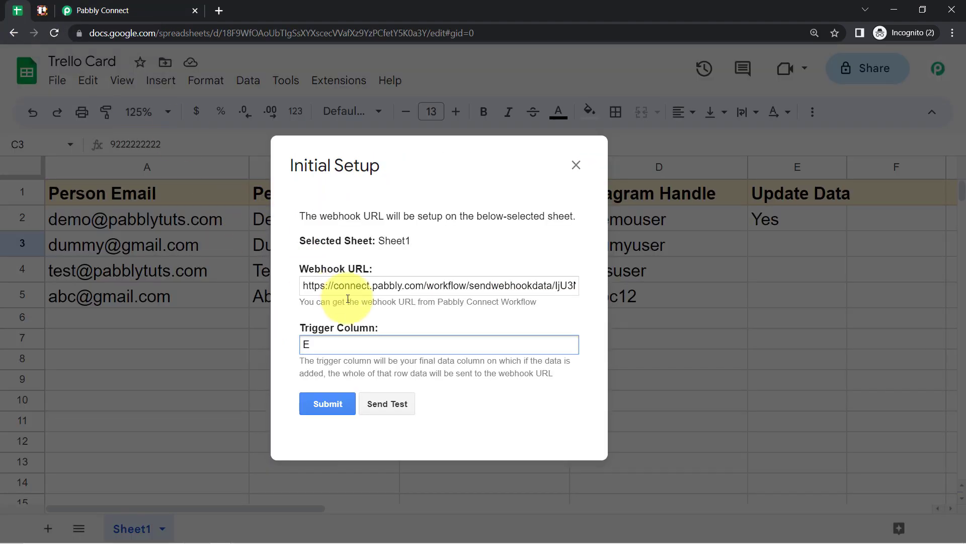
{"action": "left_click", "coordinate": [376, 406]}
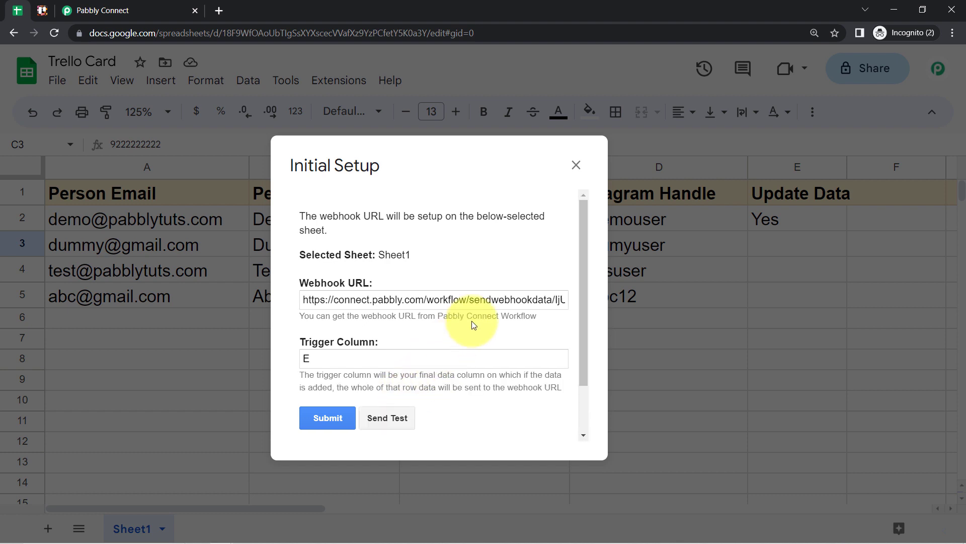
Submit the add-on's webhook configuration for Sheet1 and close the Initial Setup dialog
{"action": "left_click_drag", "start_coordinate": [588, 272], "coordinate": [578, 353]}
{"action": "left_click", "coordinate": [324, 354]}
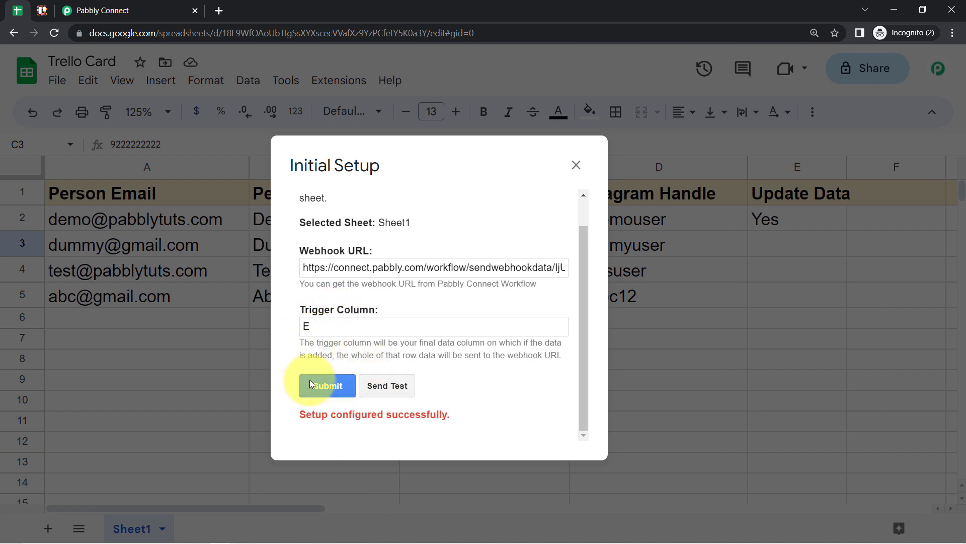
{"action": "left_click", "coordinate": [575, 166]}
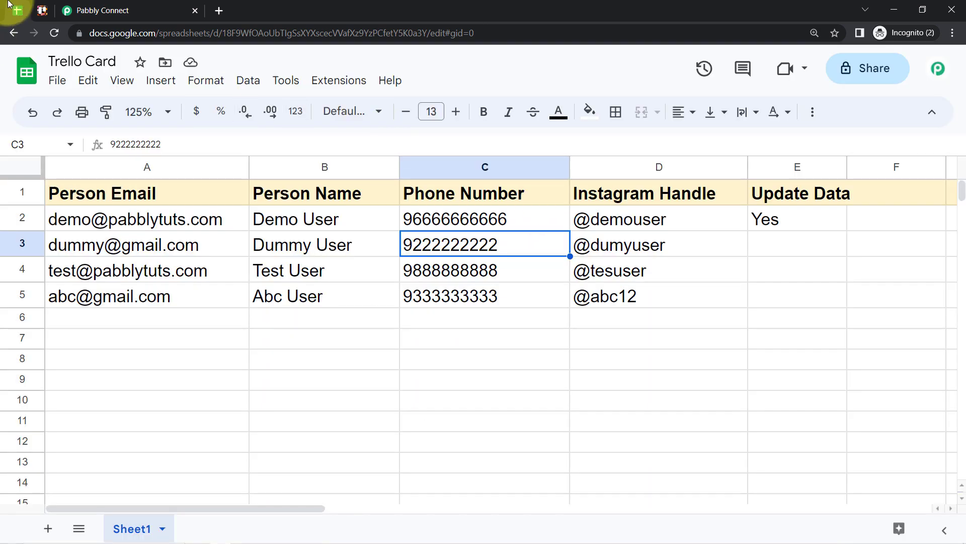
Switch to Pabbly Connect and examine the response received by the Google Sheets trigger
{"action": "left_click", "coordinate": [100, 5]}
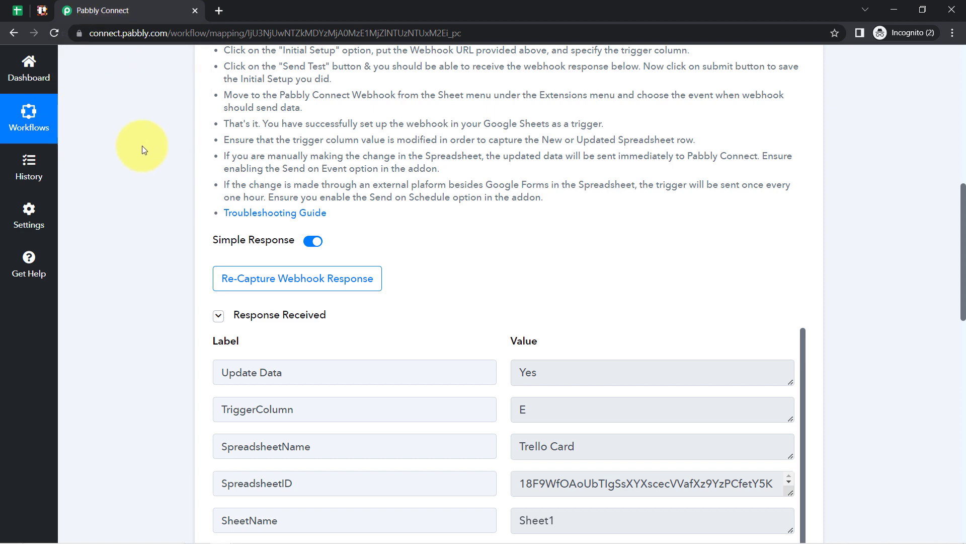
{"action": "left_click", "coordinate": [218, 317]}
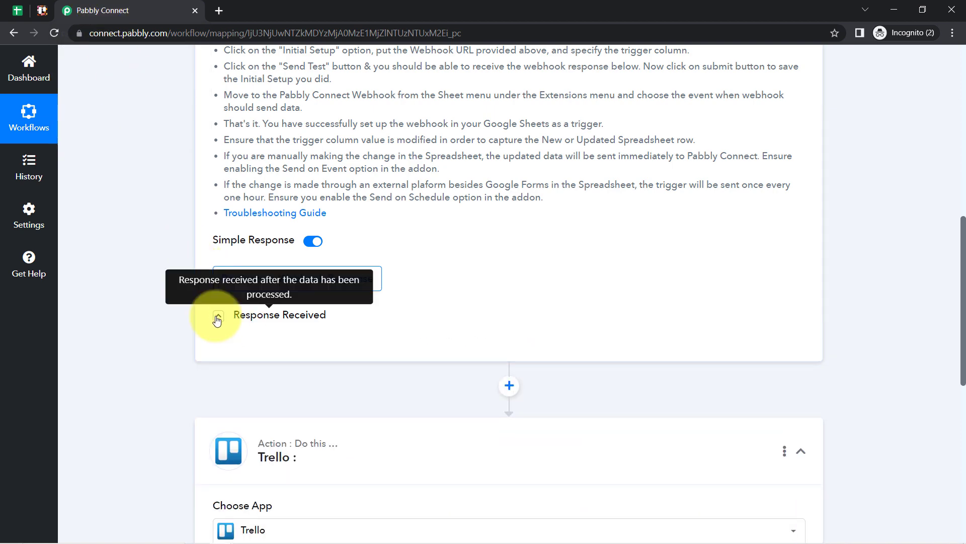
{"action": "left_click", "coordinate": [218, 317]}
{"action": "scroll", "coordinate": [510, 219], "scroll_direction": "down", "scroll_amount": 3}
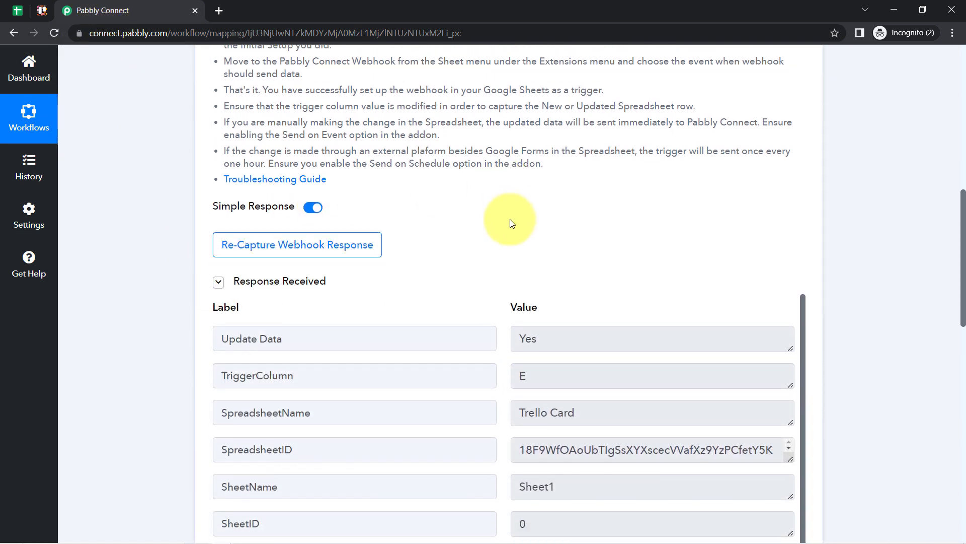
Review the captured webhook fields, including Update Data, TriggerColumn, SpreadsheetName, Phone Number and Instagram Handle
{"action": "scroll", "coordinate": [509, 219], "scroll_direction": "down", "scroll_amount": 2}
{"action": "scroll", "coordinate": [237, 248], "scroll_direction": "up", "scroll_amount": 3}
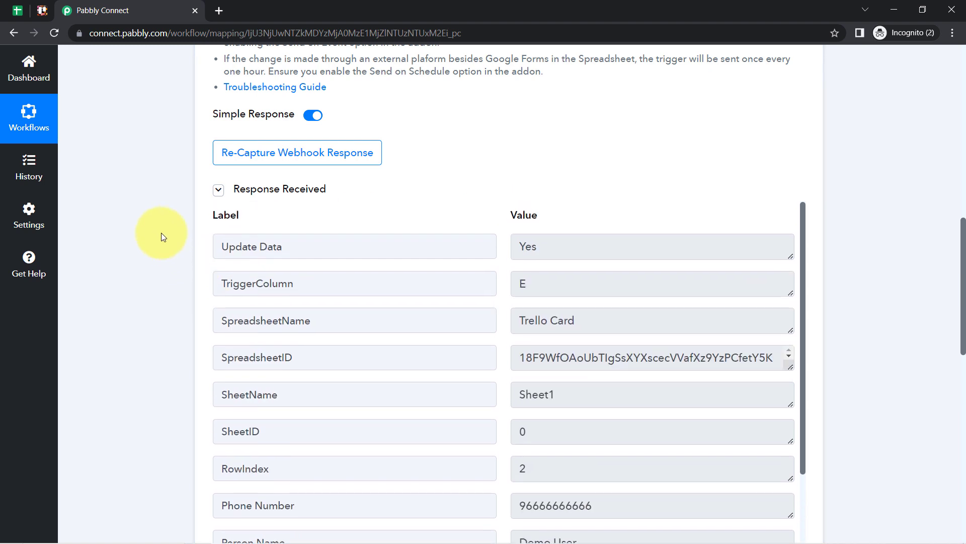
{"action": "scroll", "coordinate": [161, 232], "scroll_direction": "down", "scroll_amount": 1}
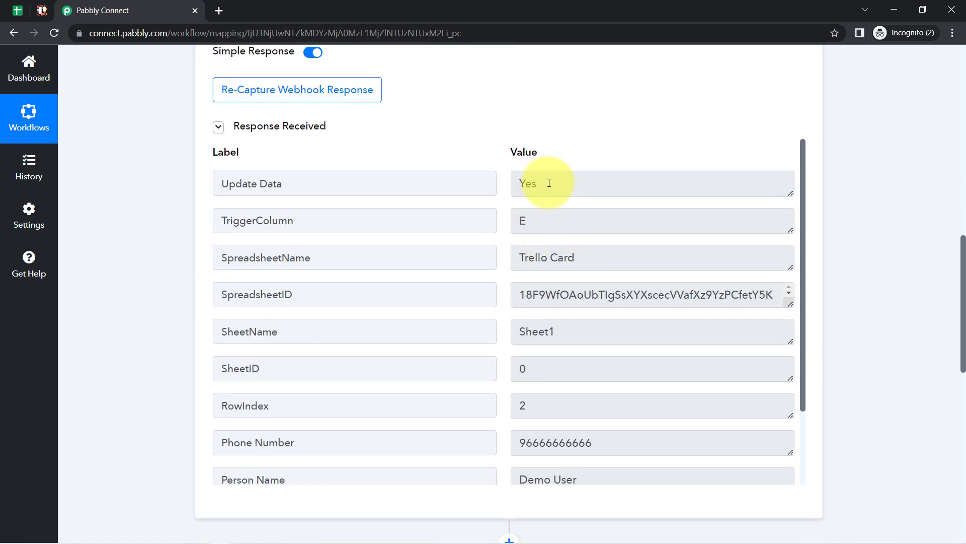
{"action": "left_click_drag", "start_coordinate": [549, 183], "coordinate": [515, 183]}
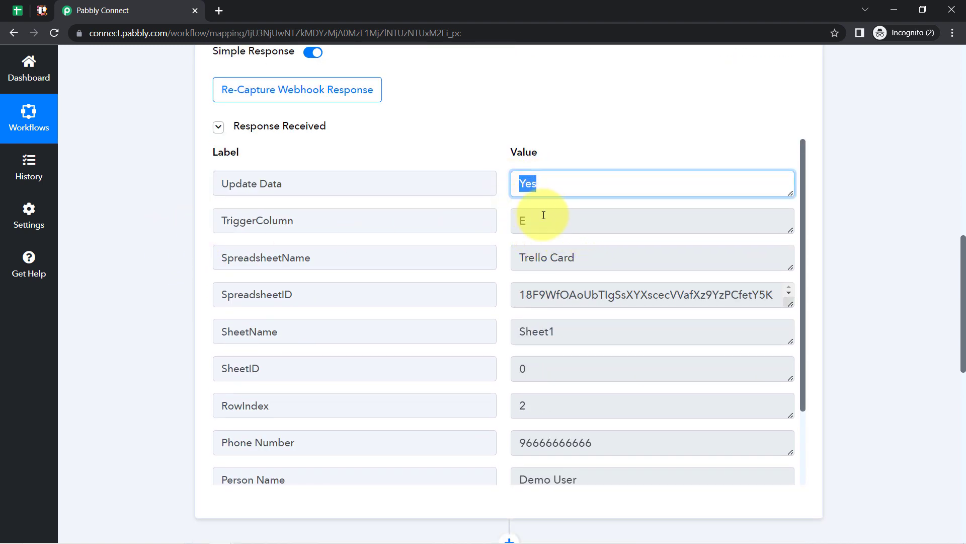
{"action": "left_click_drag", "start_coordinate": [544, 215], "coordinate": [522, 218]}
{"action": "left_click_drag", "start_coordinate": [567, 258], "coordinate": [526, 258]}
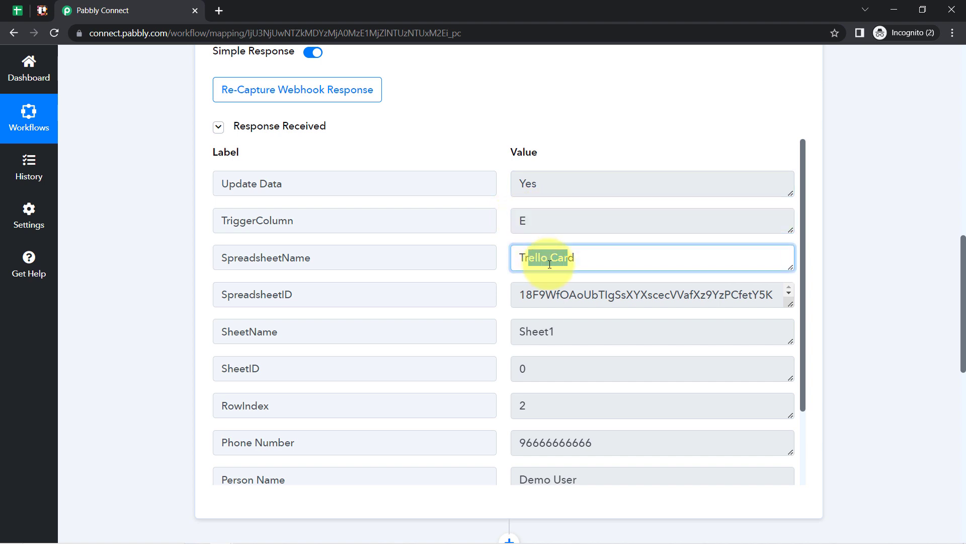
{"action": "scroll", "coordinate": [548, 263], "scroll_direction": "down", "scroll_amount": 2}
{"action": "scroll", "coordinate": [564, 312], "scroll_direction": "up", "scroll_amount": 1}
{"action": "left_click_drag", "start_coordinate": [572, 413], "coordinate": [539, 412]}
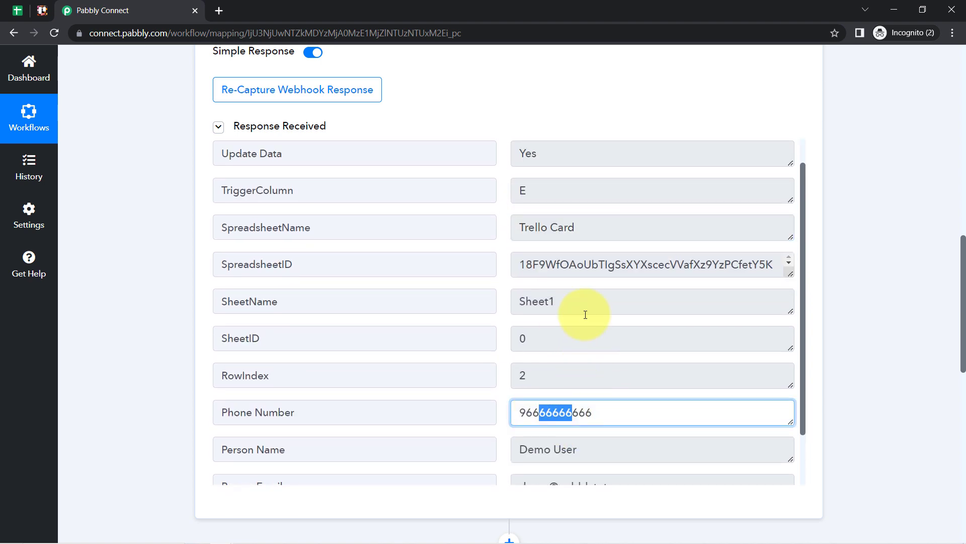
{"action": "scroll", "coordinate": [585, 314], "scroll_direction": "down", "scroll_amount": 4}
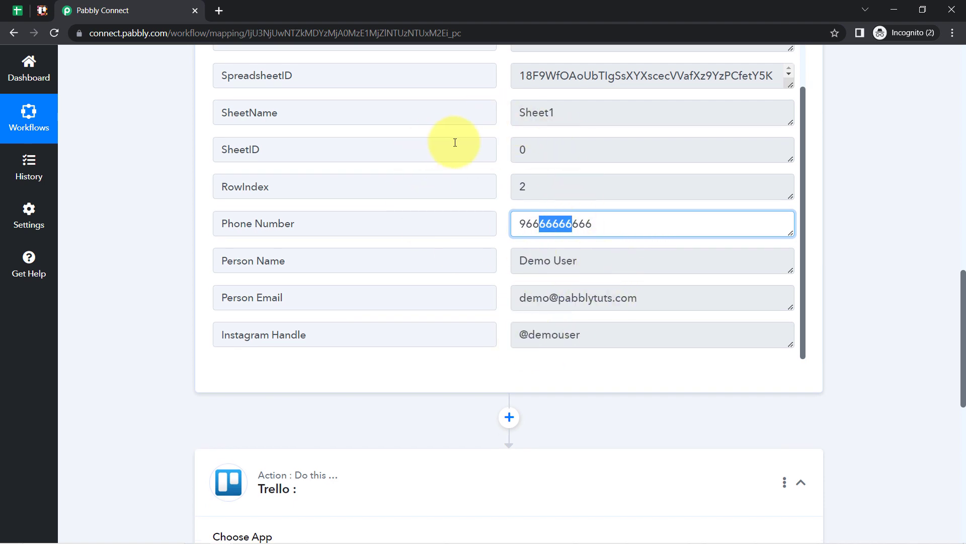
Compare the captured response with the Trello Card spreadsheet, check Update Data cells E3 to E5, and return to the Pabbly Connect trigger
{"action": "left_click", "coordinate": [17, 10]}
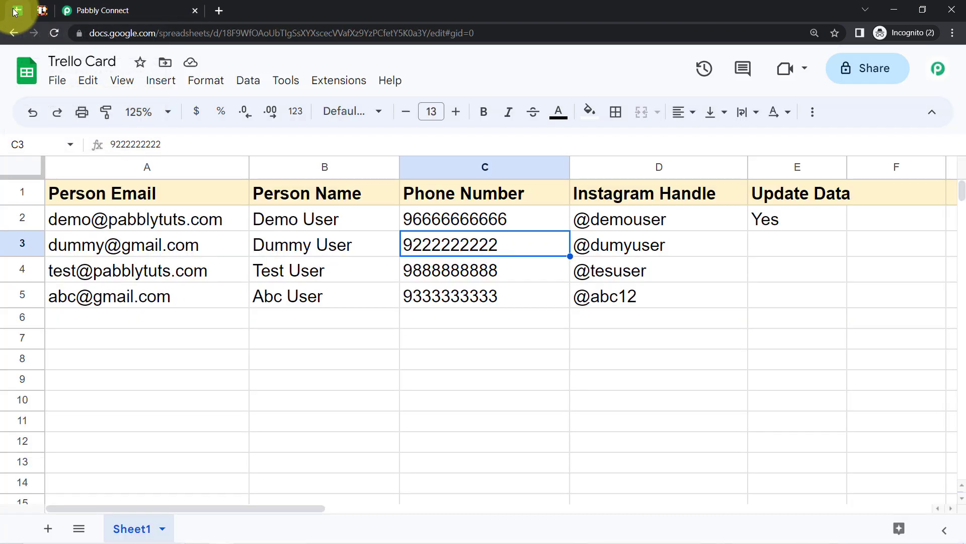
{"action": "left_click", "coordinate": [119, 5]}
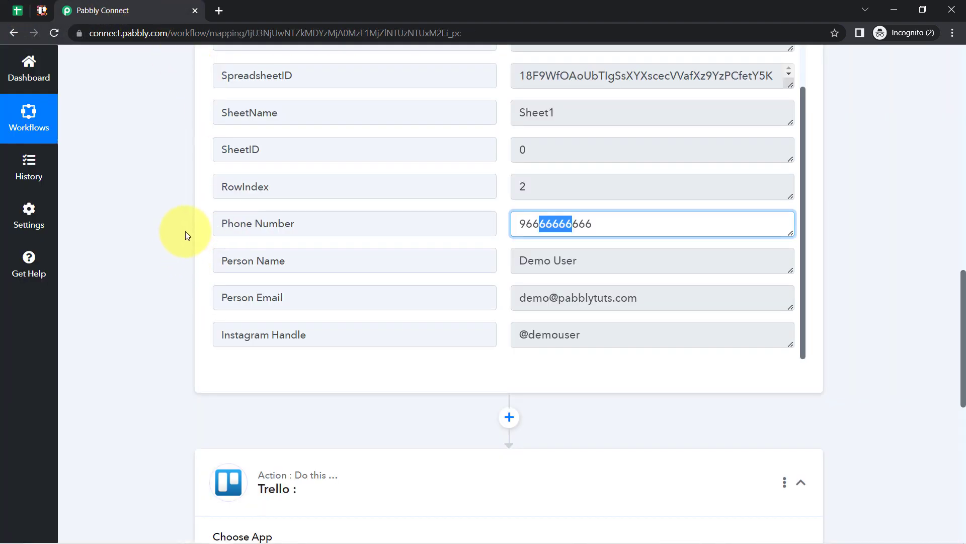
{"action": "scroll", "coordinate": [935, 248], "scroll_direction": "up", "scroll_amount": 20}
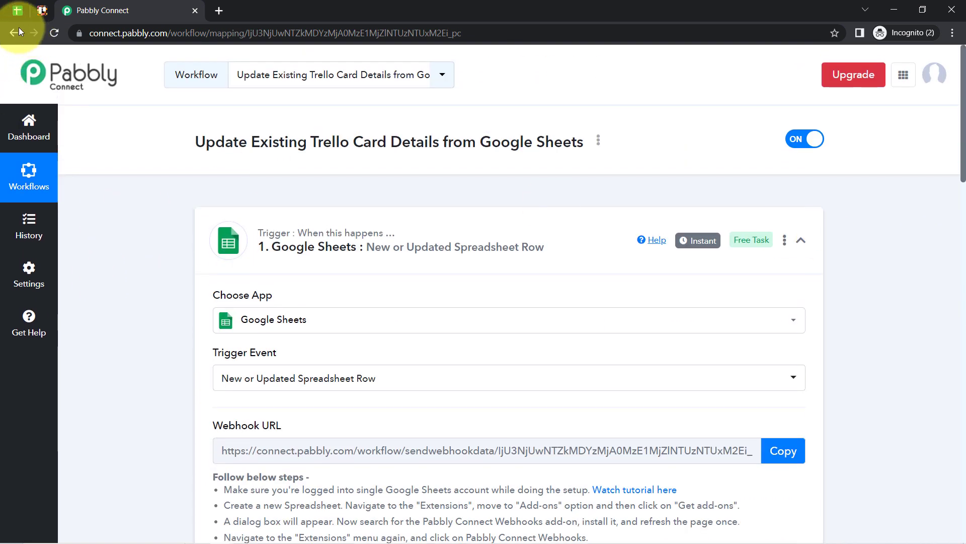
{"action": "left_click", "coordinate": [17, 10]}
{"action": "left_click", "coordinate": [794, 247]}
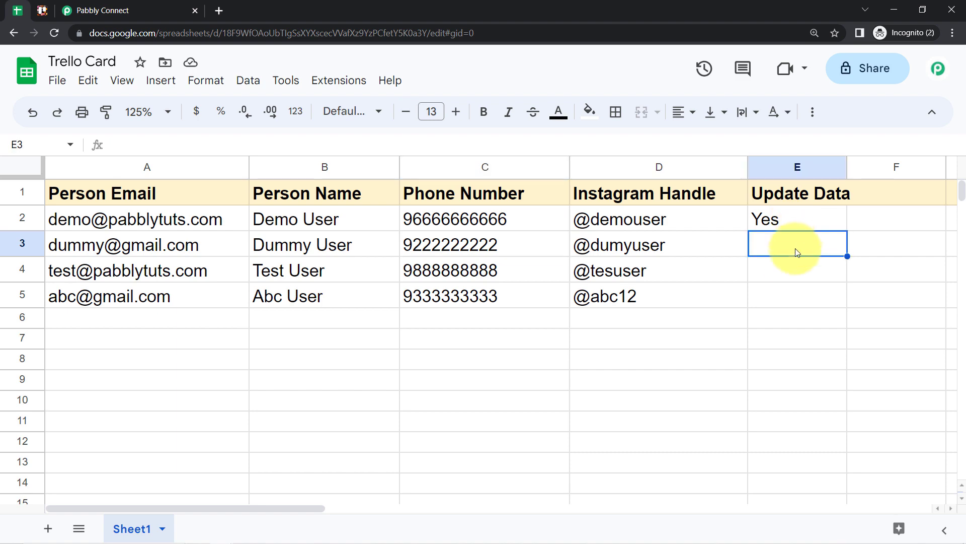
{"action": "left_click", "coordinate": [793, 270]}
{"action": "left_click", "coordinate": [791, 292]}
{"action": "left_click", "coordinate": [156, 11]}
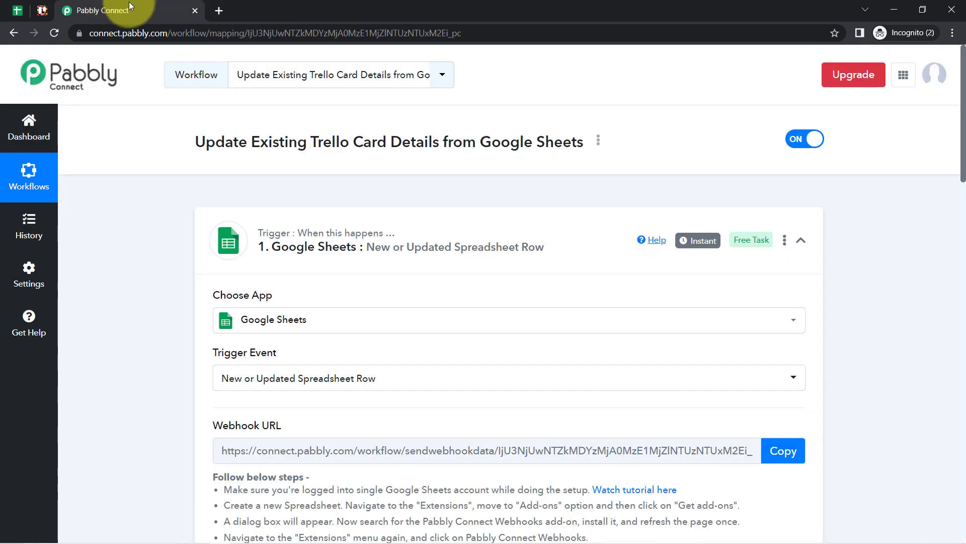
{"action": "mouse_move", "coordinate": [703, 244]}
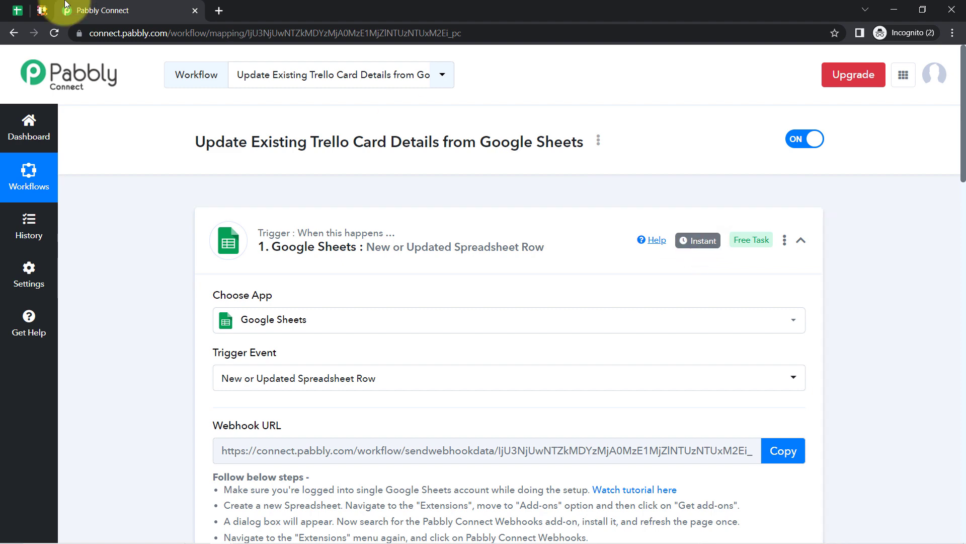
Switch to the spreadsheet and enable Send On Event for the Pabbly Connect Webhooks add-on
{"action": "left_click", "coordinate": [18, 10]}
{"action": "left_click", "coordinate": [342, 80]}
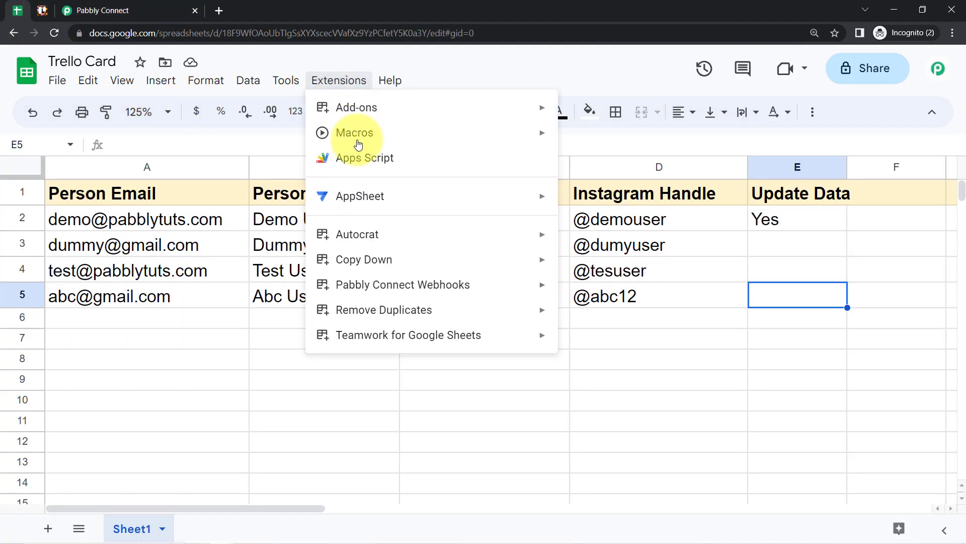
{"action": "mouse_move", "coordinate": [403, 285]}
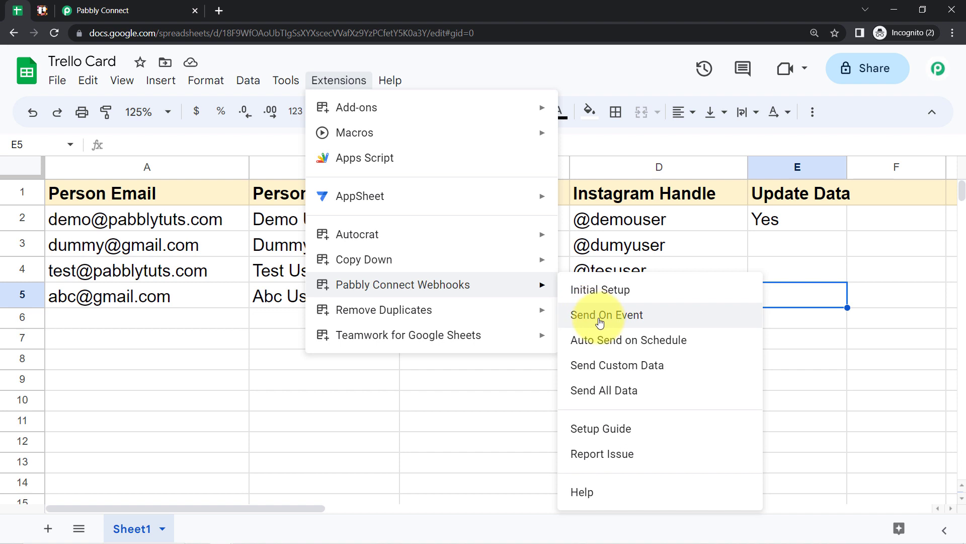
{"action": "left_click", "coordinate": [600, 315]}
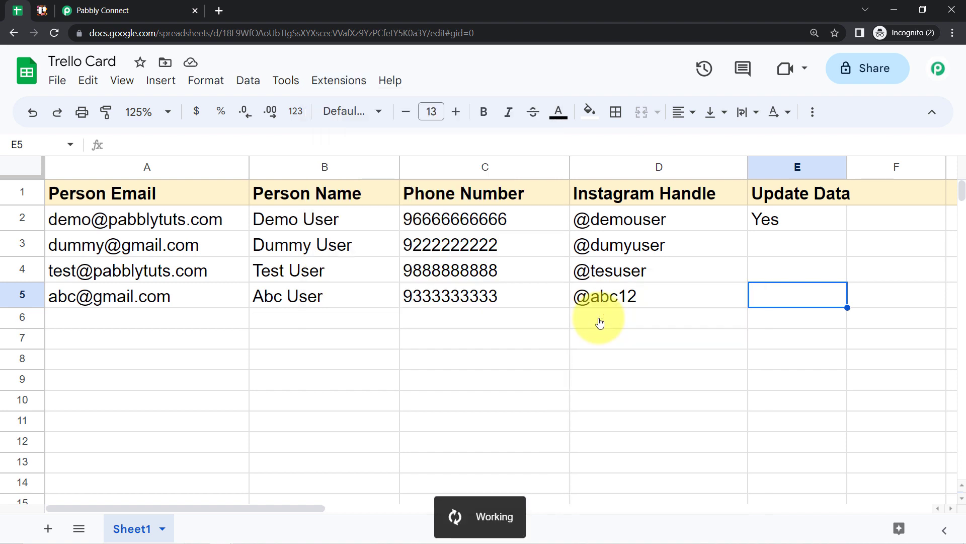
Check the Update Data cells and the data in rows 3 to 5, and verify the add-on's Send On Event setting
{"action": "left_click", "coordinate": [775, 245]}
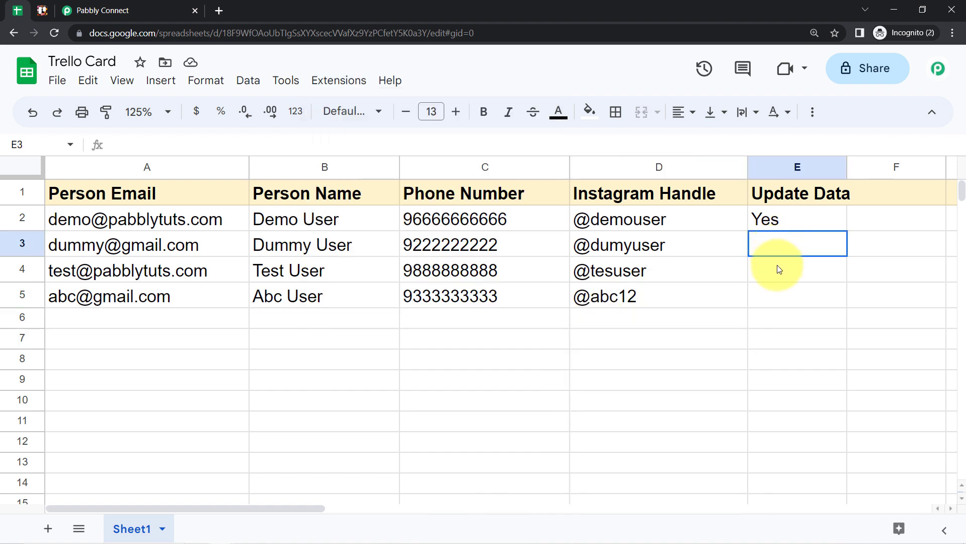
{"action": "left_click_drag", "start_coordinate": [778, 269], "coordinate": [778, 297]}
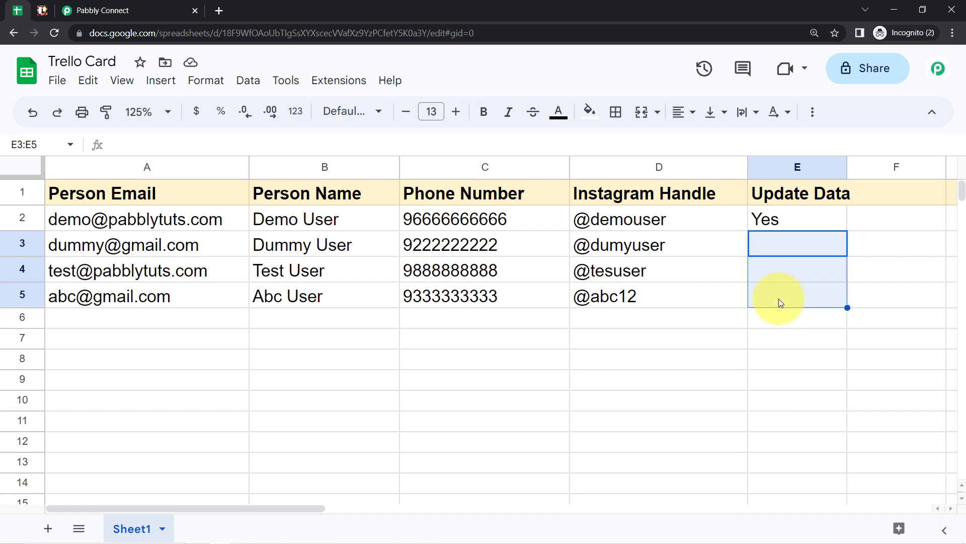
{"action": "left_click", "coordinate": [21, 244]}
{"action": "left_click", "coordinate": [20, 269]}
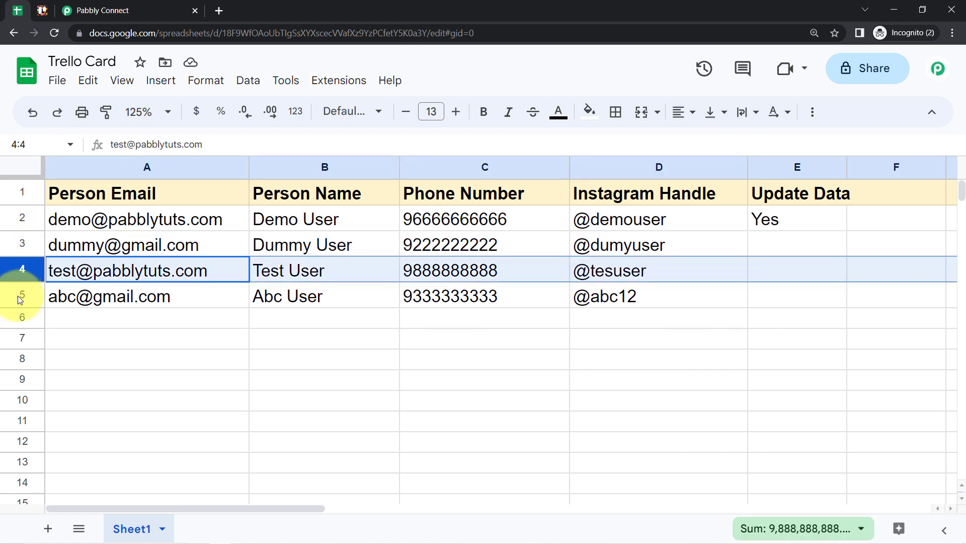
{"action": "left_click", "coordinate": [20, 296]}
{"action": "left_click", "coordinate": [333, 80]}
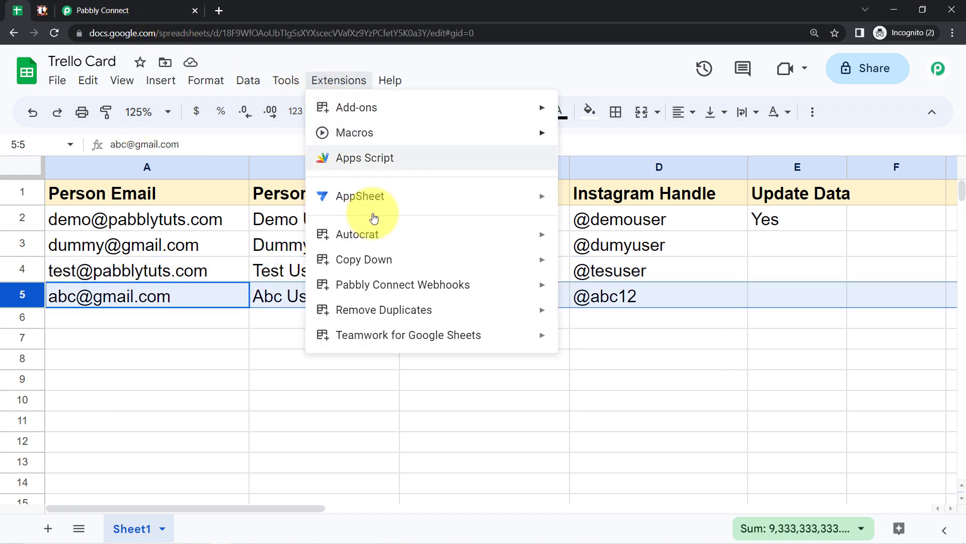
{"action": "mouse_move", "coordinate": [466, 284]}
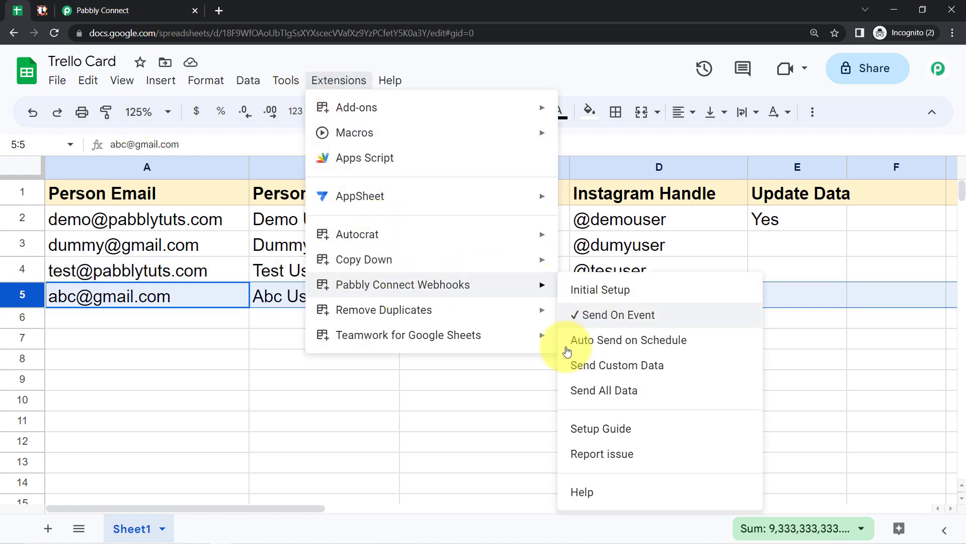
{"action": "left_click", "coordinate": [187, 400]}
Switch to Pabbly Connect and set the Trello action event to Search Card
{"action": "left_click", "coordinate": [102, 6]}
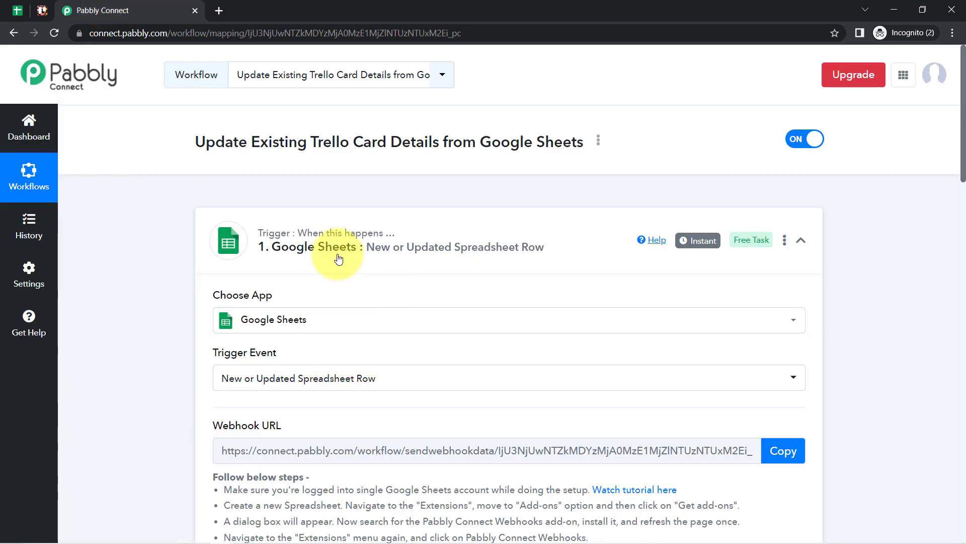
{"action": "scroll", "coordinate": [338, 259], "scroll_direction": "down", "scroll_amount": 15}
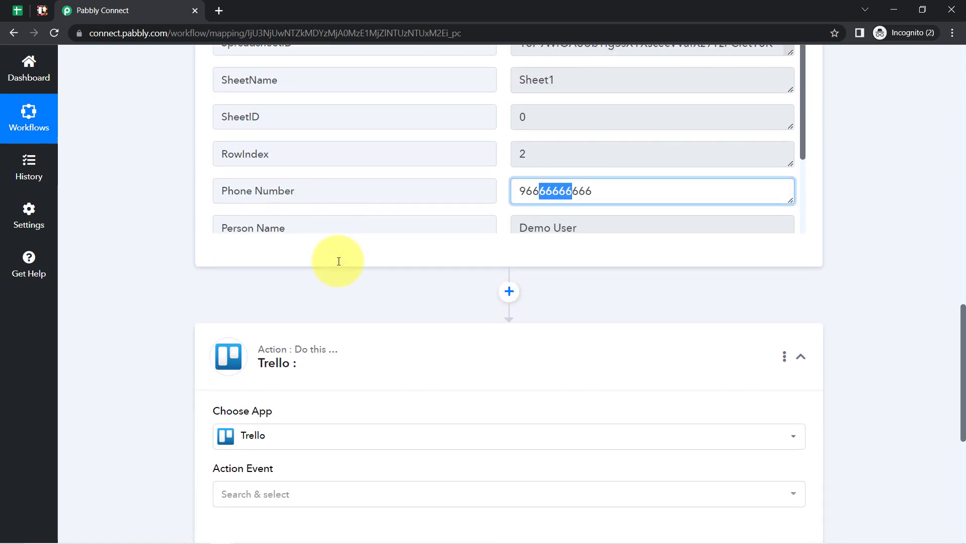
{"action": "scroll", "coordinate": [339, 261], "scroll_direction": "down", "scroll_amount": 3}
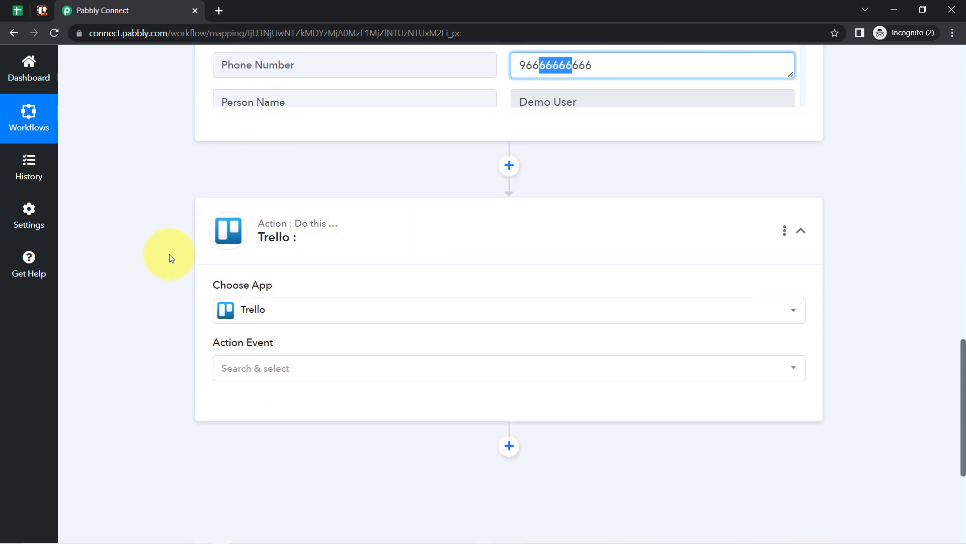
{"action": "scroll", "coordinate": [163, 255], "scroll_direction": "down", "scroll_amount": 3}
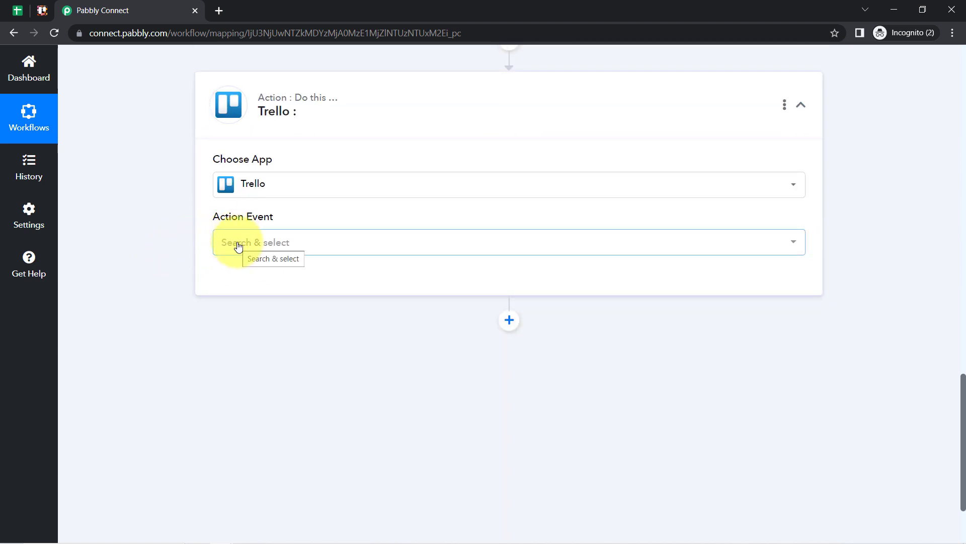
{"action": "left_click", "coordinate": [239, 246]}
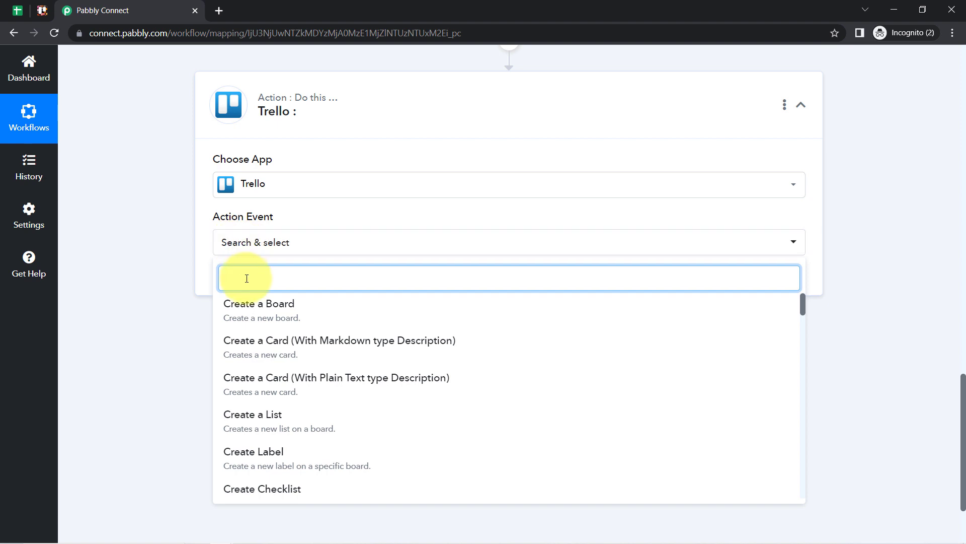
{"action": "scroll", "coordinate": [174, 328], "scroll_direction": "down", "scroll_amount": 3}
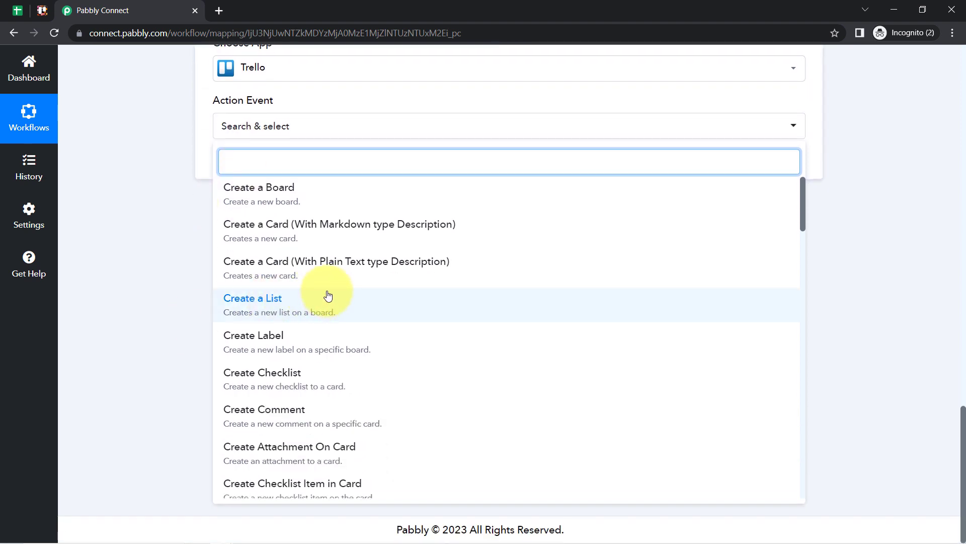
{"action": "type", "text": "sear"}
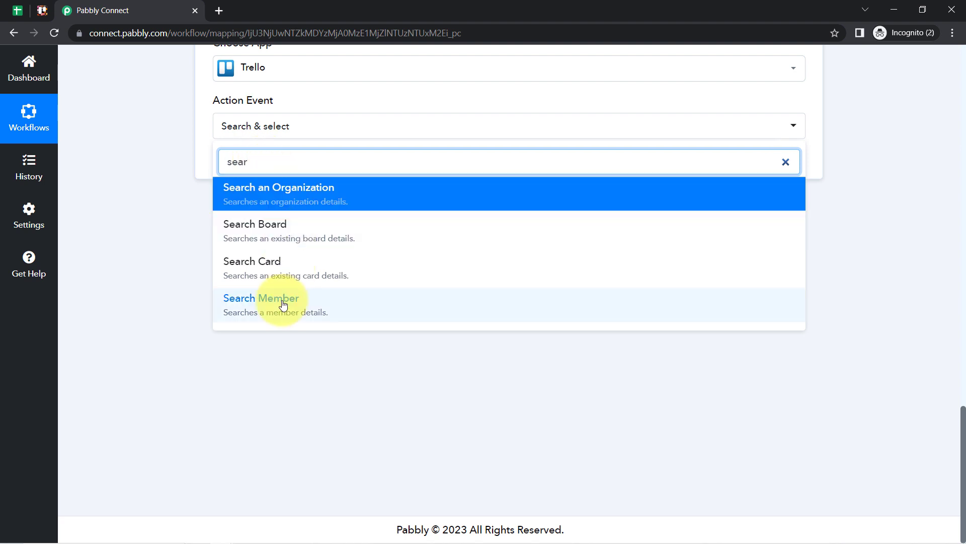
{"action": "left_click", "coordinate": [265, 274]}
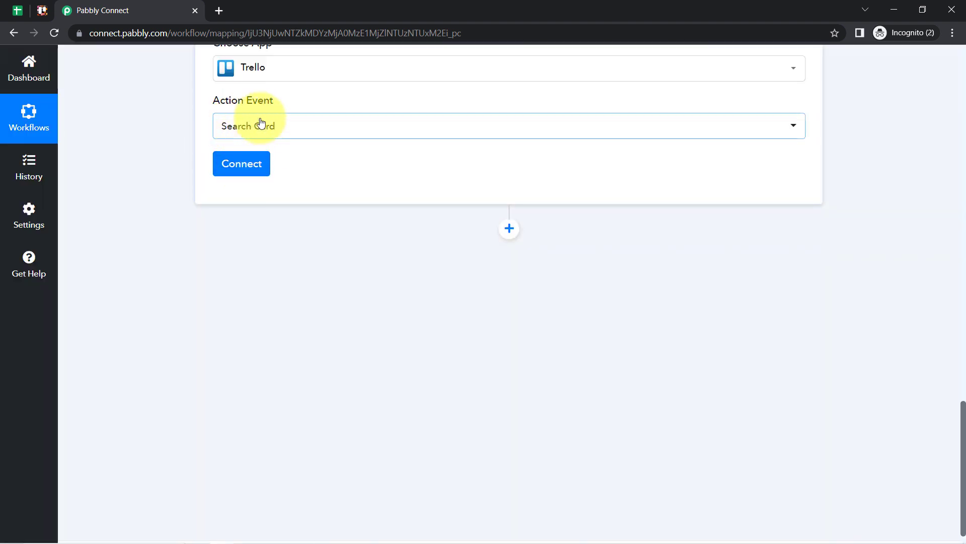
Switch to Trello, close the open card on the Leads board, and return to Pabbly Connect
{"action": "left_click", "coordinate": [43, 11]}
{"action": "left_click", "coordinate": [756, 100]}
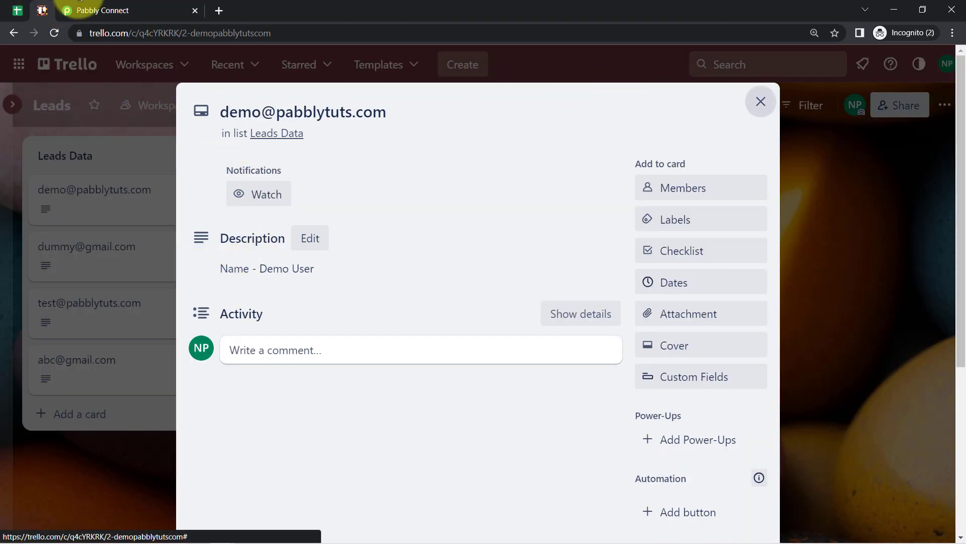
{"action": "left_click", "coordinate": [94, 10]}
Start adding a new Trello connection for the Search Card action and review the required username, API key and token fields
{"action": "left_click", "coordinate": [246, 161]}
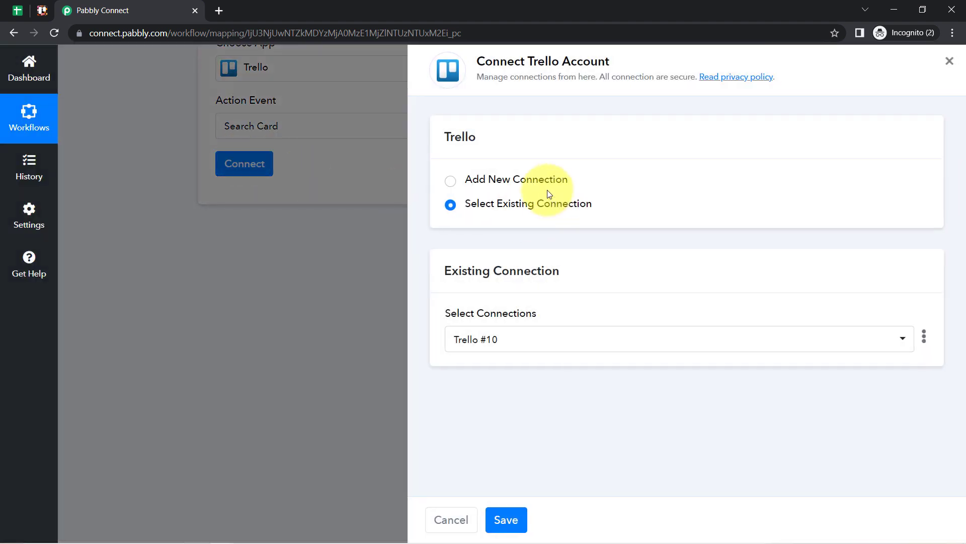
{"action": "left_click", "coordinate": [535, 182]}
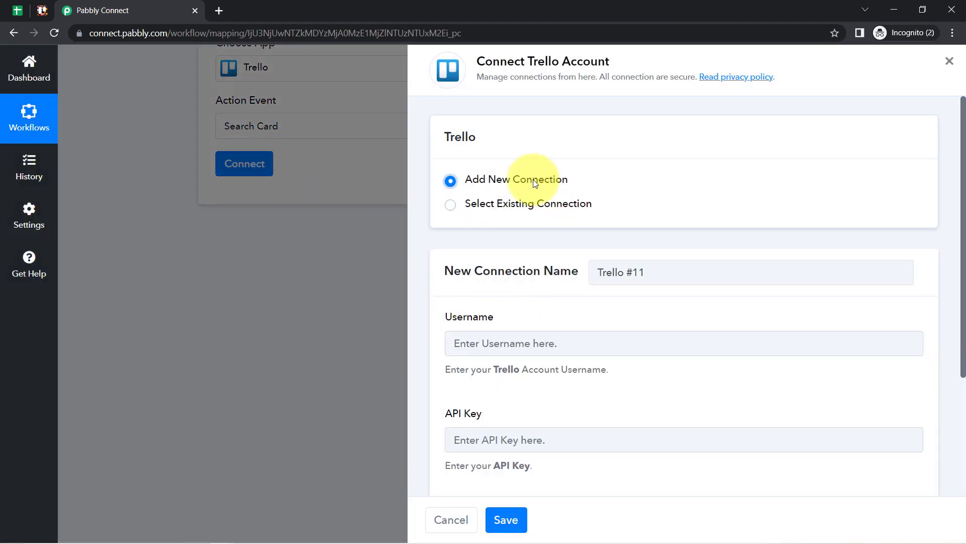
{"action": "scroll", "coordinate": [535, 182], "scroll_direction": "down", "scroll_amount": 3}
{"action": "left_click_drag", "start_coordinate": [453, 149], "coordinate": [478, 149]}
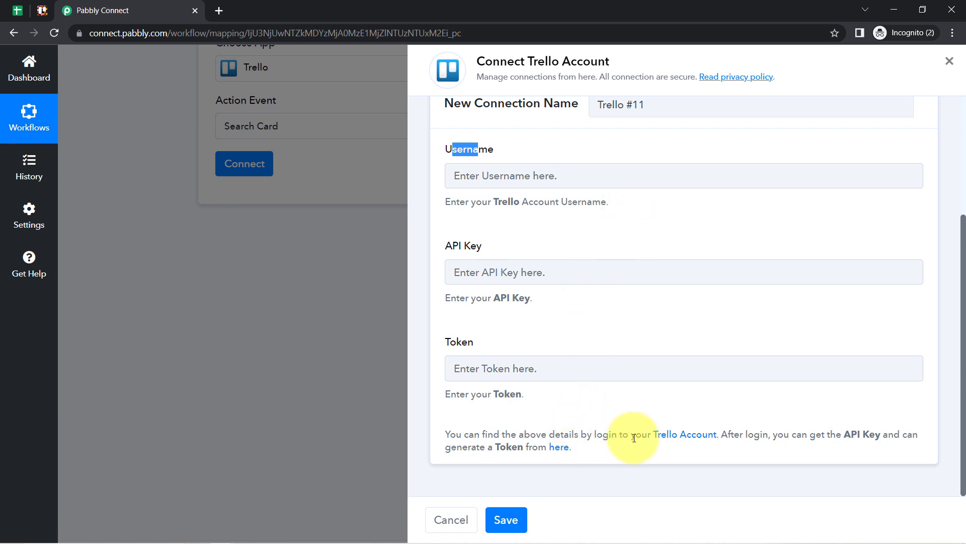
Open Trello's Developer API Keys page from the connection form in a new tab and switch to it
{"action": "right_click", "coordinate": [556, 449]}
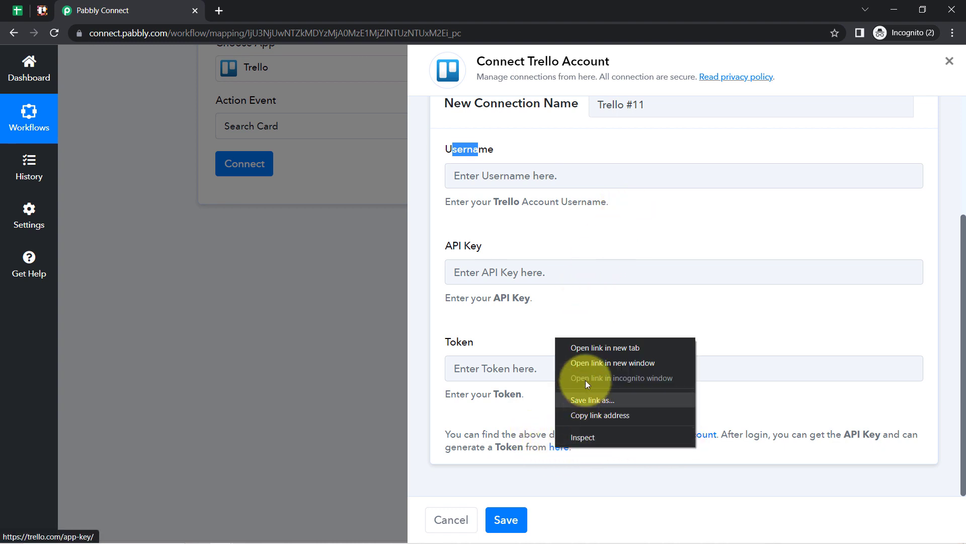
{"action": "left_click", "coordinate": [582, 345]}
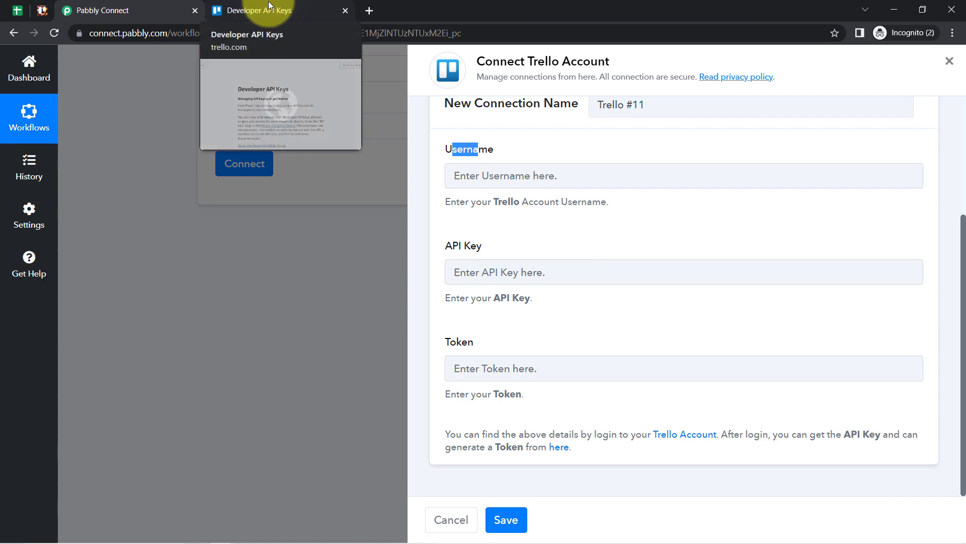
{"action": "left_click", "coordinate": [269, 10]}
{"action": "scroll", "coordinate": [500, 265], "scroll_direction": "down", "scroll_amount": 1}
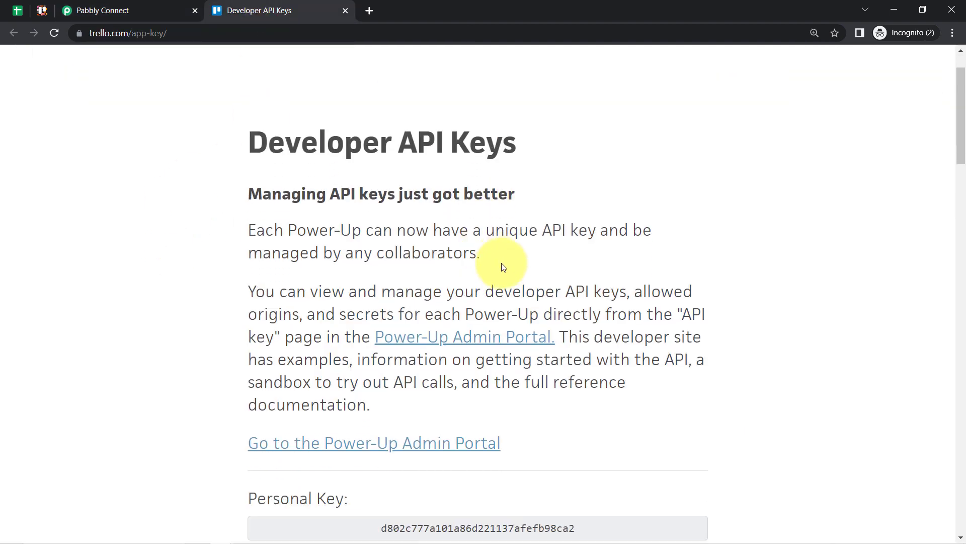
Copy the personal key from Trello's Developer API Keys page into the API Key field of the Pabbly Connect connection form
{"action": "scroll", "coordinate": [503, 202], "scroll_direction": "down", "scroll_amount": 5}
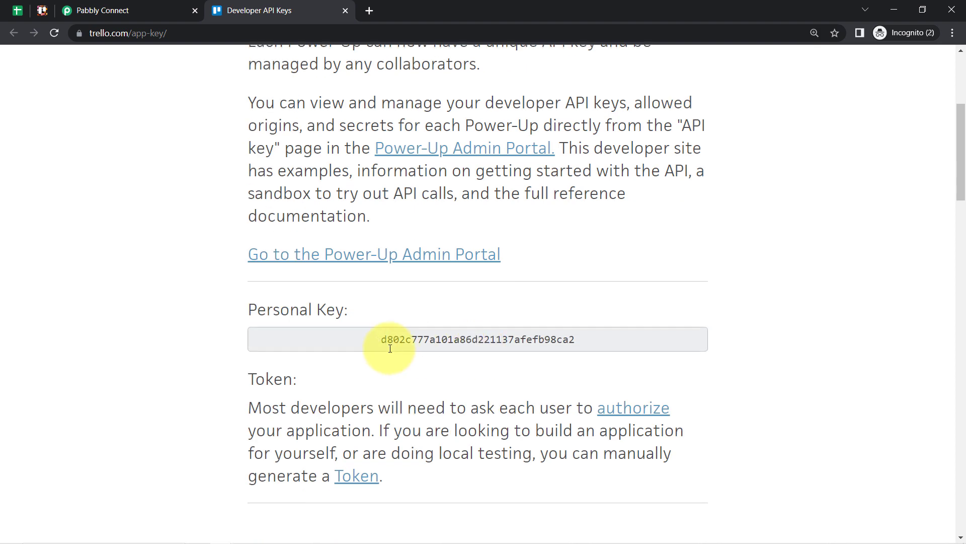
{"action": "double_click", "coordinate": [408, 338]}
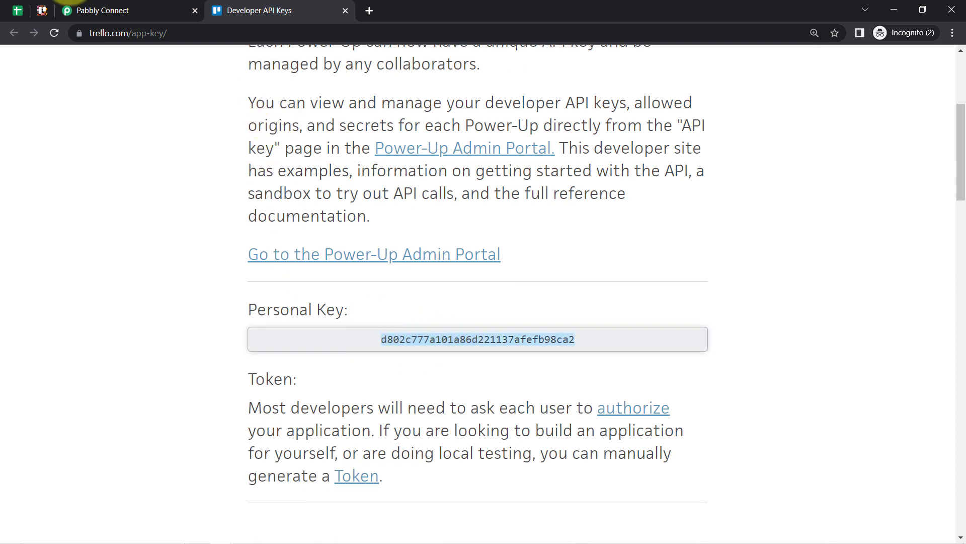
{"action": "left_click", "coordinate": [103, 10]}
{"action": "left_click", "coordinate": [479, 268]}
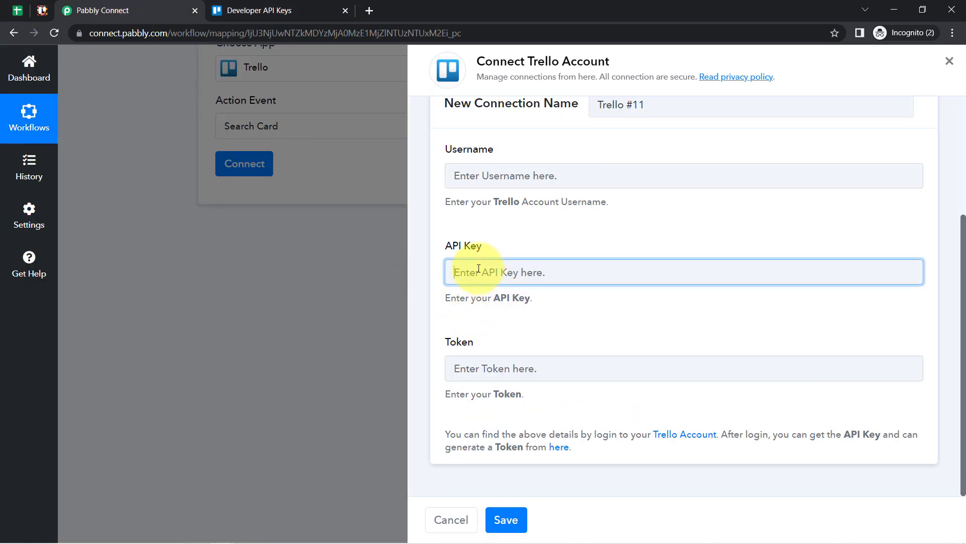
Return to Trello's Developer API Keys page, request a manually generated token and allow Server Token access to the account
{"action": "left_click", "coordinate": [229, 8]}
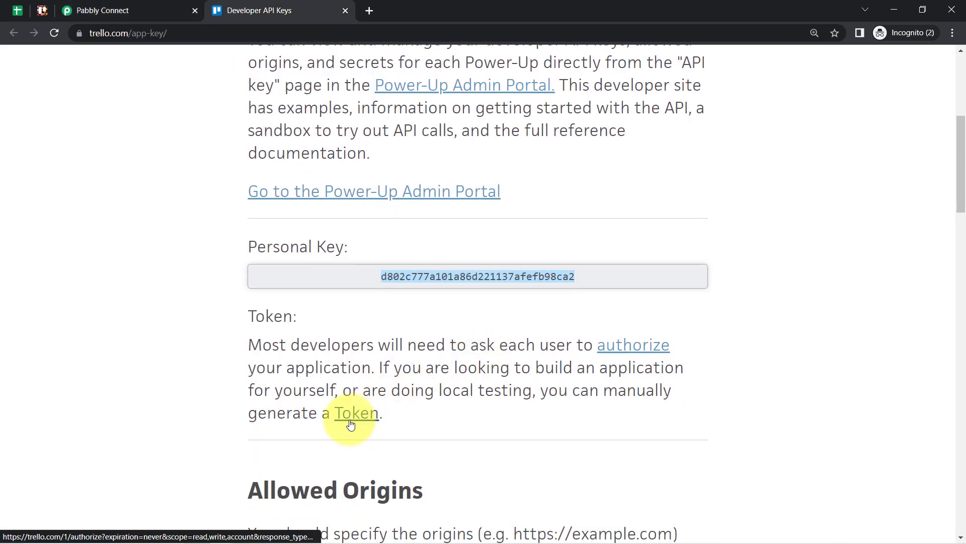
{"action": "left_click", "coordinate": [353, 417]}
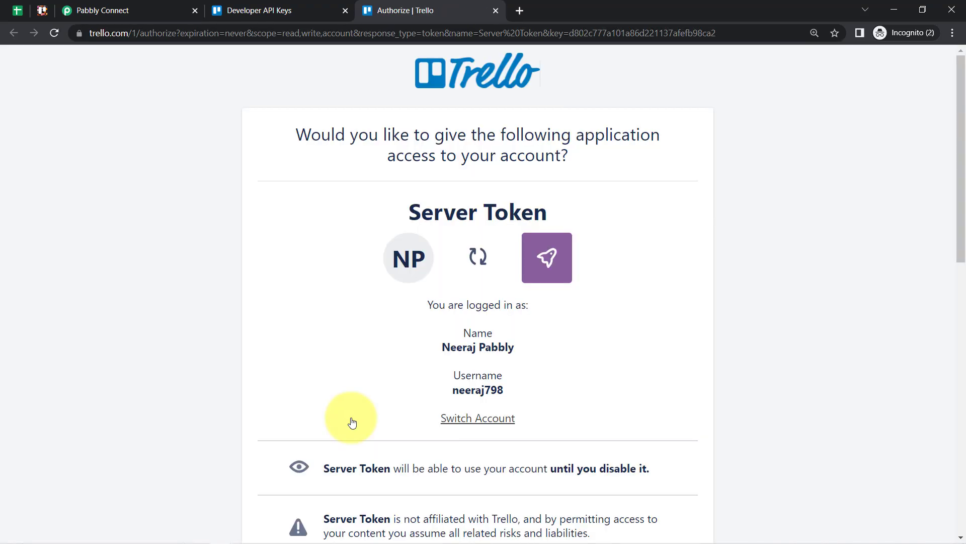
{"action": "scroll", "coordinate": [667, 304], "scroll_direction": "down", "scroll_amount": 10}
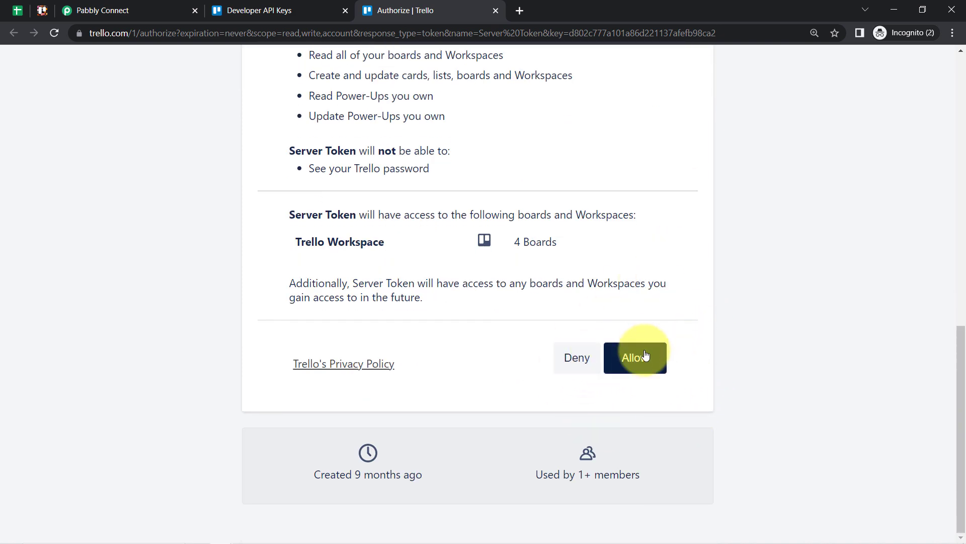
{"action": "left_click", "coordinate": [646, 355]}
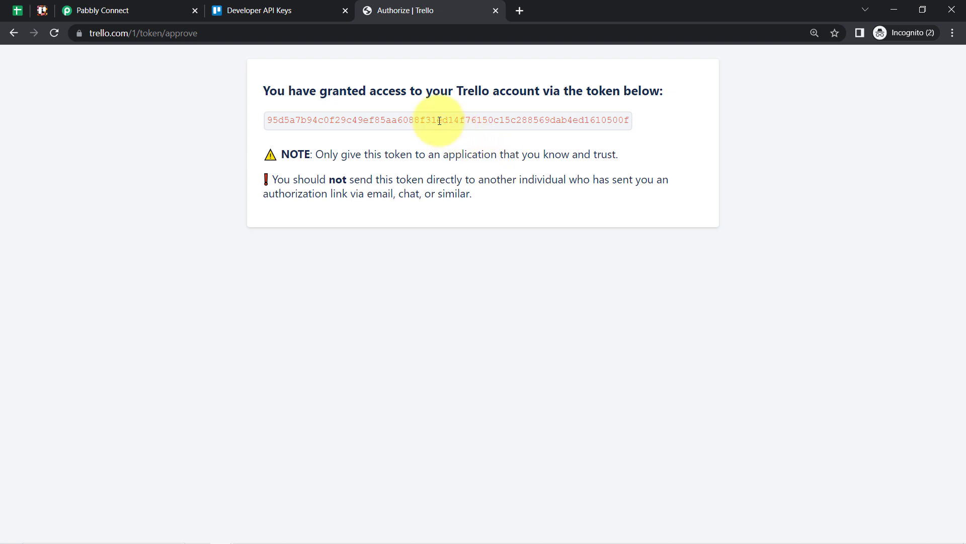
Copy the generated Trello token and paste it into the Token field of the Pabbly Connect connection form
{"action": "double_click", "coordinate": [439, 121]}
{"action": "left_click", "coordinate": [259, 10]}
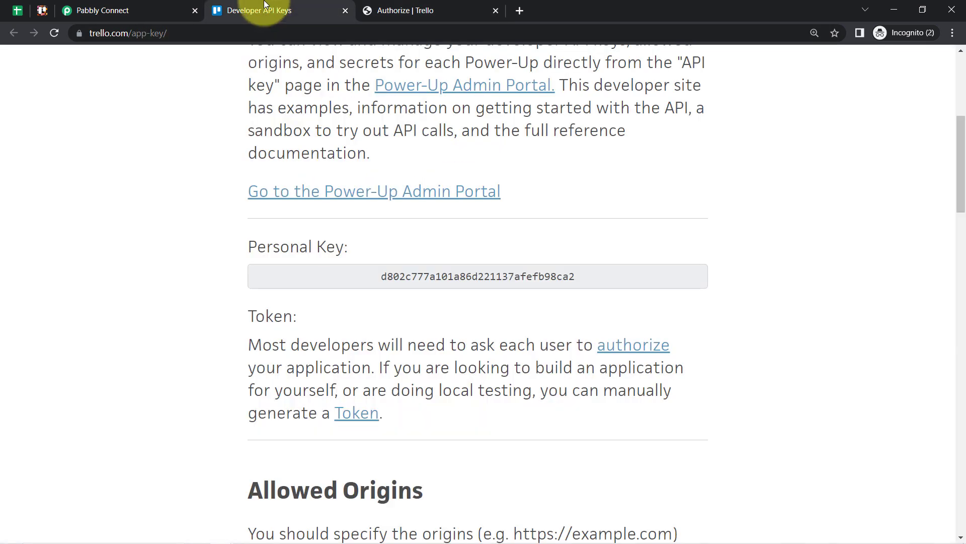
{"action": "left_click", "coordinate": [151, 11]}
{"action": "left_click", "coordinate": [469, 380]}
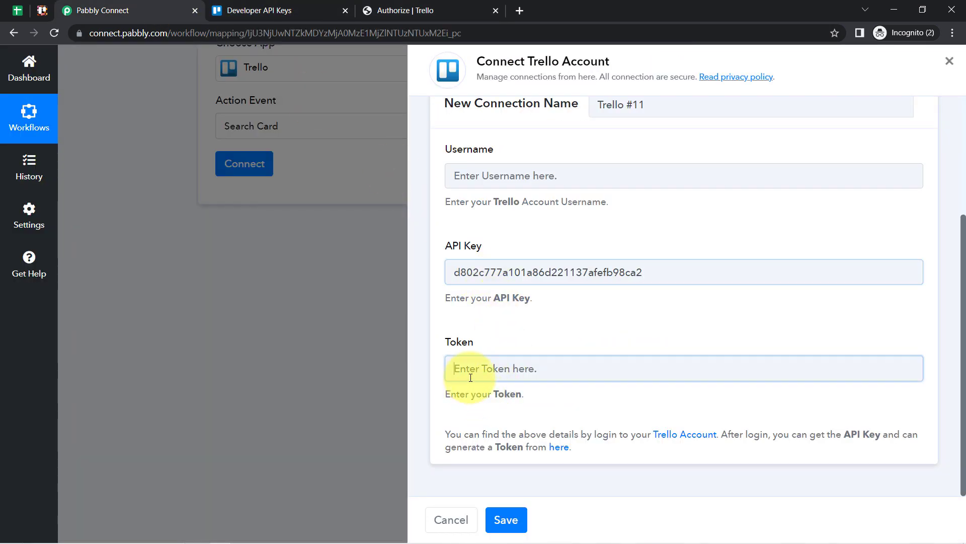
{"action": "key", "text": "ctrl+v"}
Enter the Trello account username in the connection form and save the new Trello connection
{"action": "left_click", "coordinate": [480, 179]}
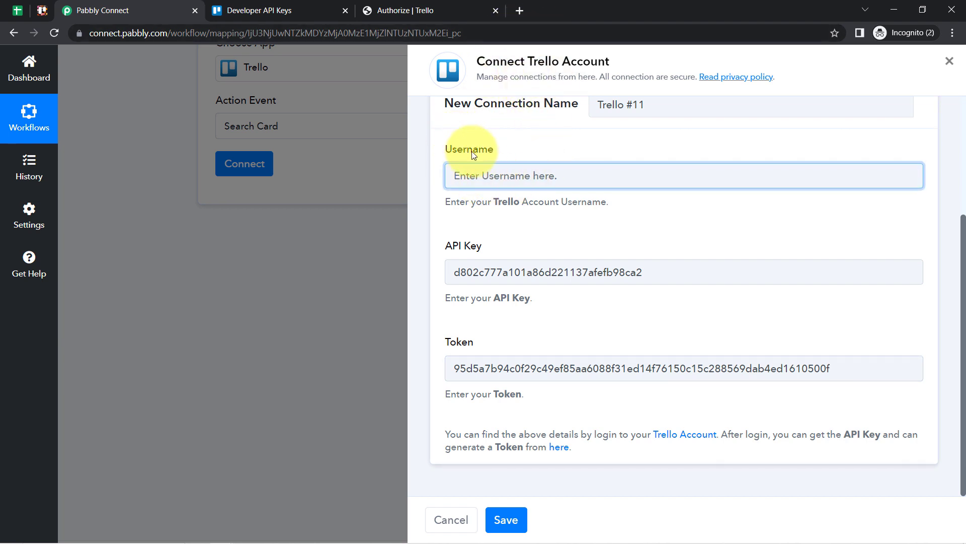
{"action": "left_click_drag", "start_coordinate": [463, 151], "coordinate": [493, 151]}
{"action": "left_click", "coordinate": [506, 520]}
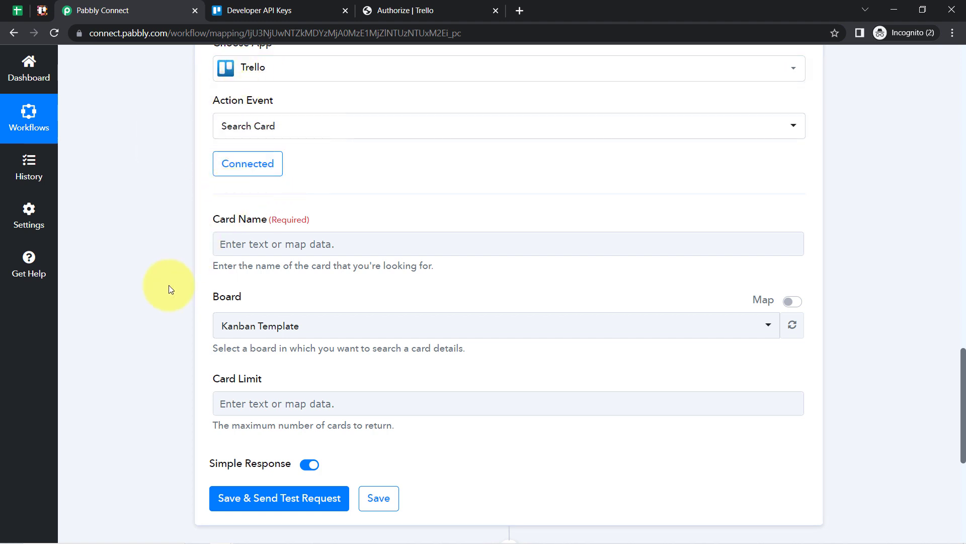
Examine the Card Name field's mapping source and the captured row values in the Google Sheets trigger response
{"action": "scroll", "coordinate": [168, 285], "scroll_direction": "down", "scroll_amount": 1}
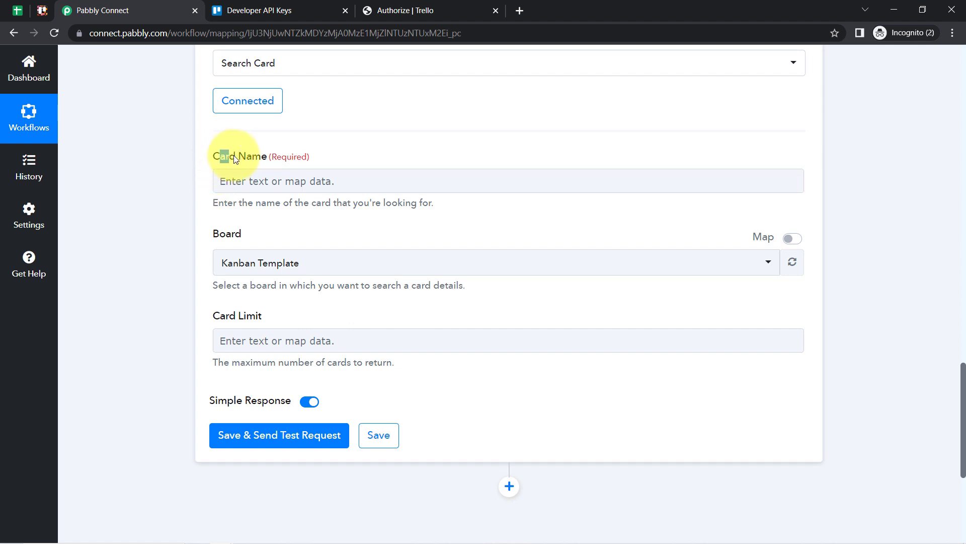
{"action": "left_click_drag", "start_coordinate": [235, 159], "coordinate": [270, 156]}
{"action": "left_click", "coordinate": [273, 161]}
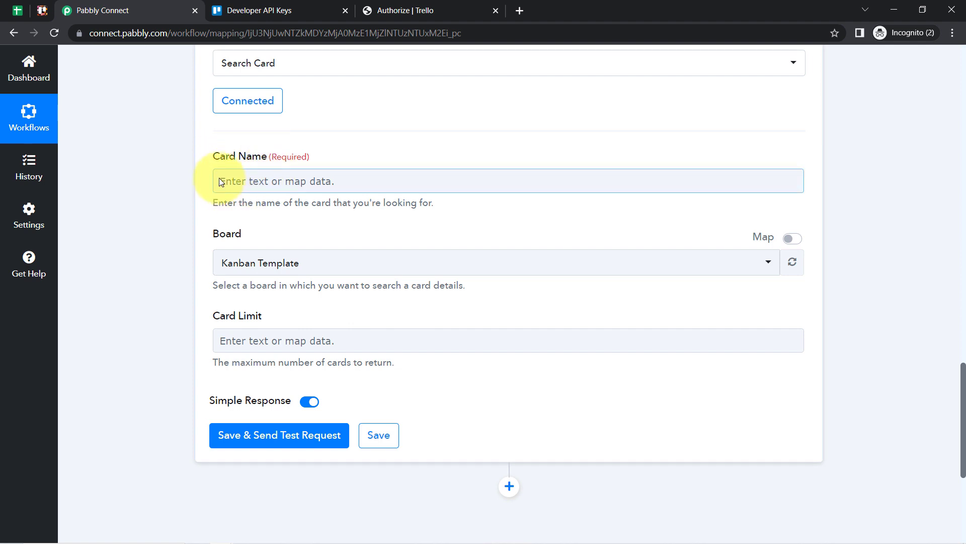
{"action": "left_click", "coordinate": [247, 182]}
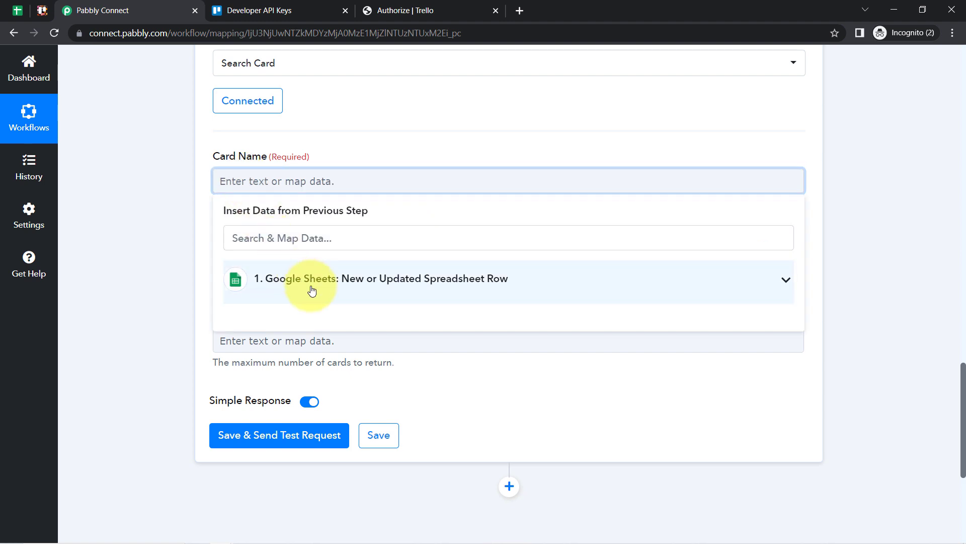
{"action": "left_click", "coordinate": [182, 229]}
{"action": "scroll", "coordinate": [182, 229], "scroll_direction": "up", "scroll_amount": 10}
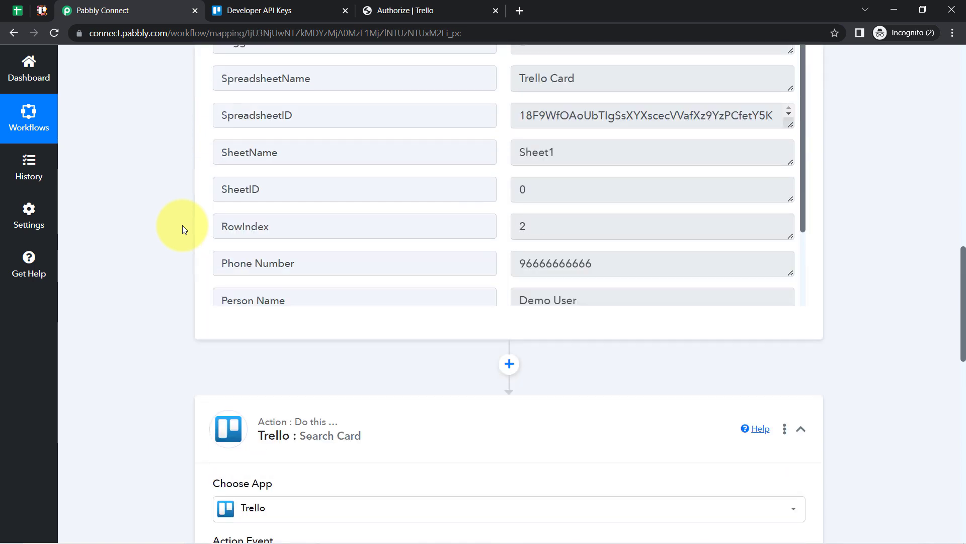
{"action": "scroll", "coordinate": [182, 225], "scroll_direction": "up", "scroll_amount": 6}
{"action": "scroll", "coordinate": [449, 284], "scroll_direction": "down", "scroll_amount": 3}
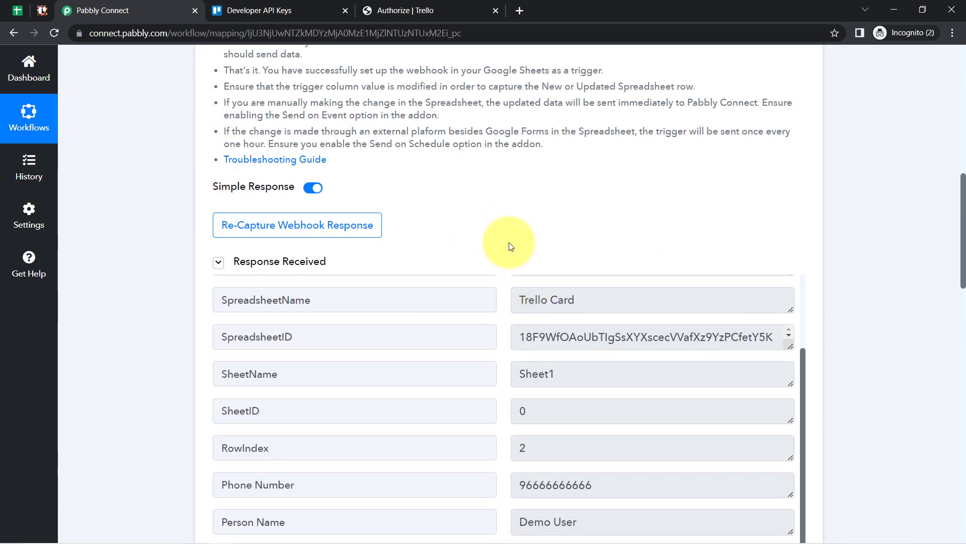
{"action": "scroll", "coordinate": [509, 242], "scroll_direction": "down", "scroll_amount": 6}
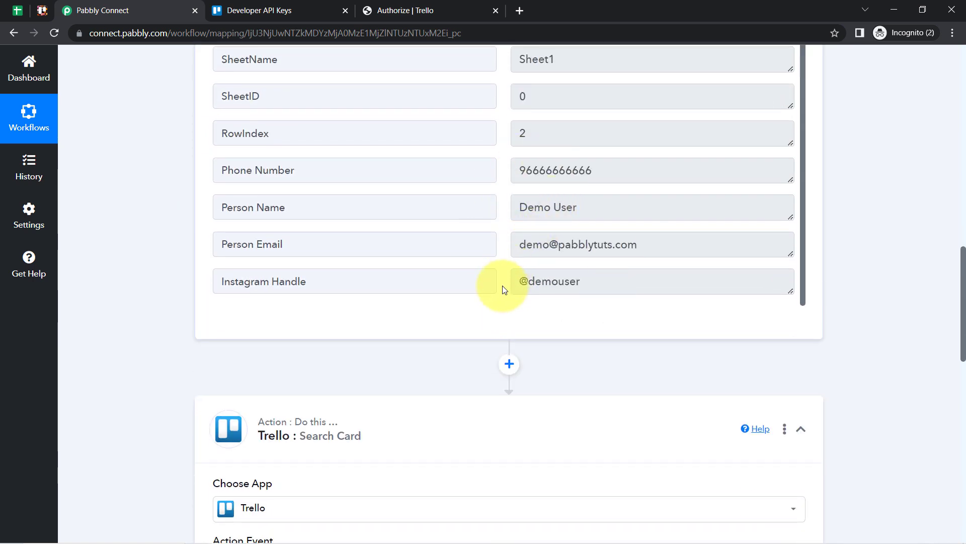
{"action": "scroll", "coordinate": [502, 286], "scroll_direction": "down", "scroll_amount": 11}
Map Person Email from the Google Sheets trigger to the Card Name field of the Search Card action
{"action": "left_click", "coordinate": [243, 123]}
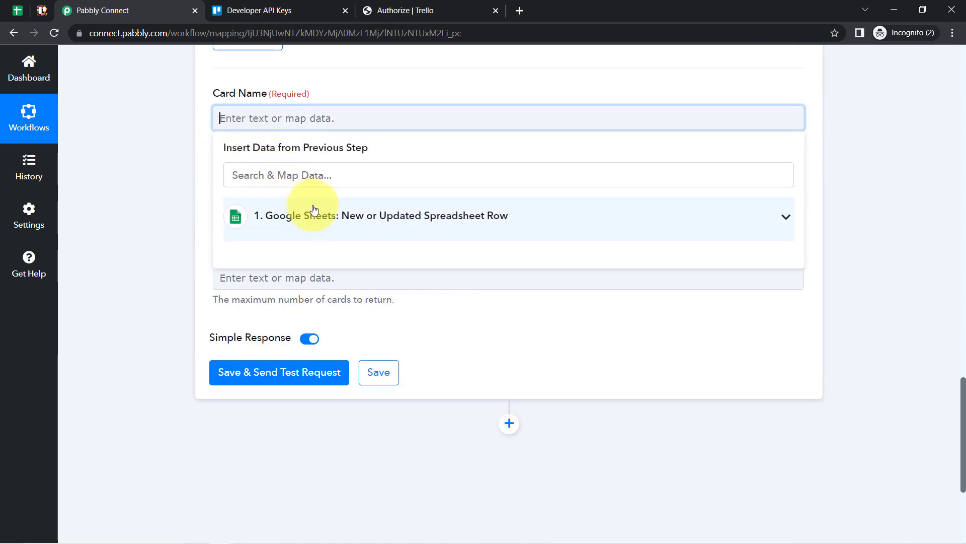
{"action": "left_click", "coordinate": [321, 215]}
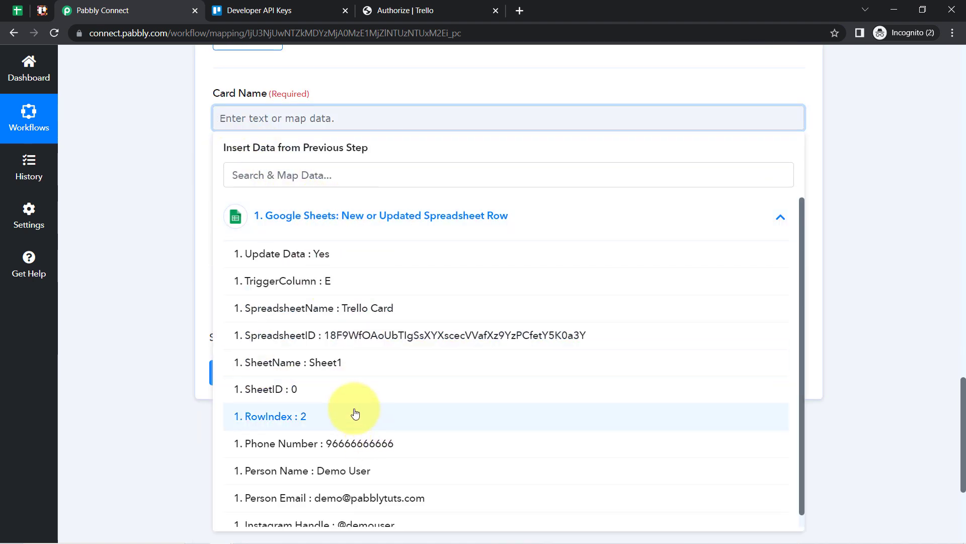
{"action": "scroll", "coordinate": [391, 357], "scroll_direction": "down", "scroll_amount": 1}
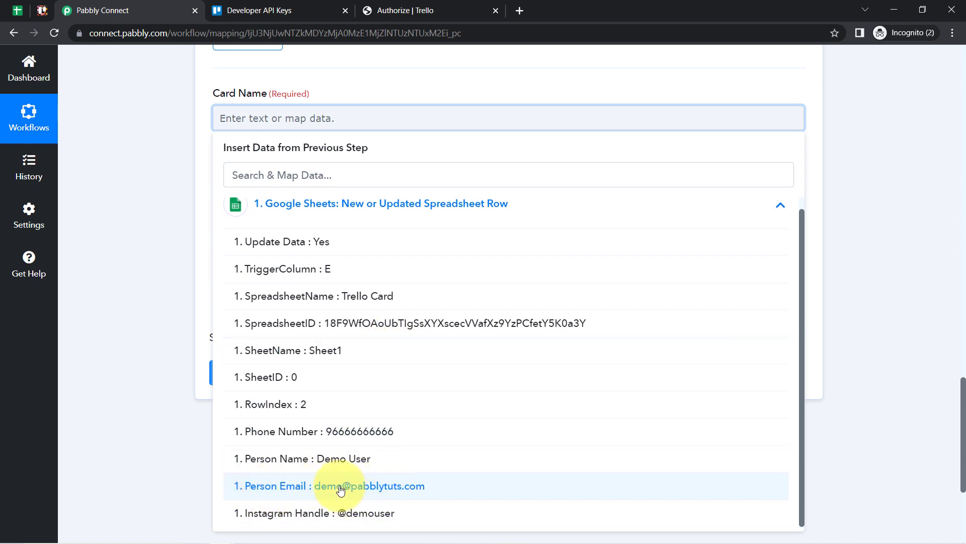
{"action": "left_click", "coordinate": [339, 489]}
{"action": "left_click", "coordinate": [130, 146]}
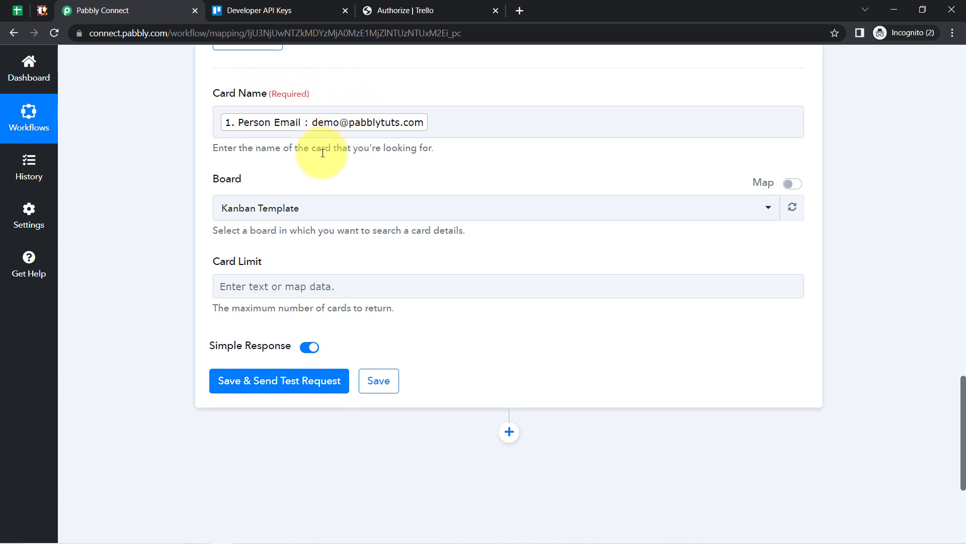
Set the Search Card board to Leads, check the board name in Trello and return to Pabbly Connect
{"action": "left_click", "coordinate": [250, 215]}
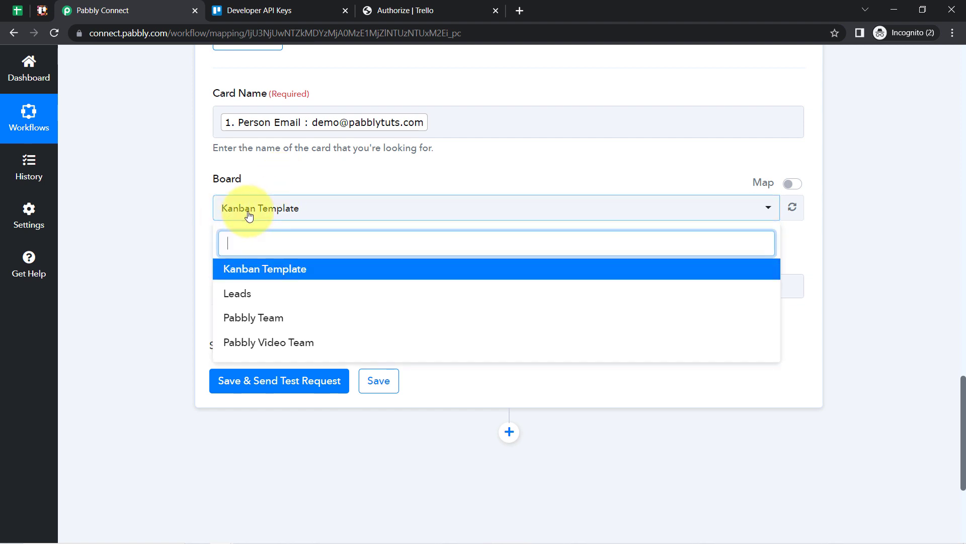
{"action": "left_click", "coordinate": [237, 296]}
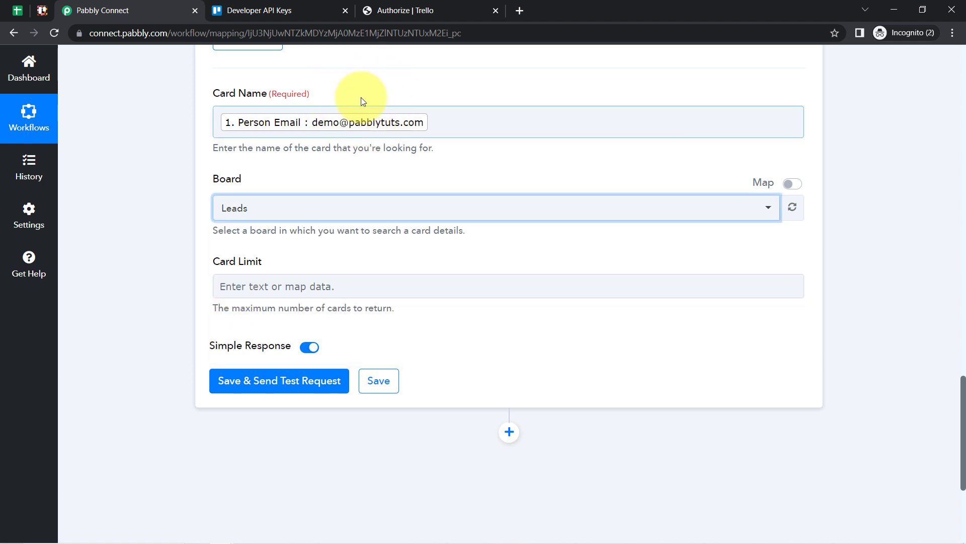
{"action": "left_click_drag", "start_coordinate": [219, 183], "coordinate": [233, 190]}
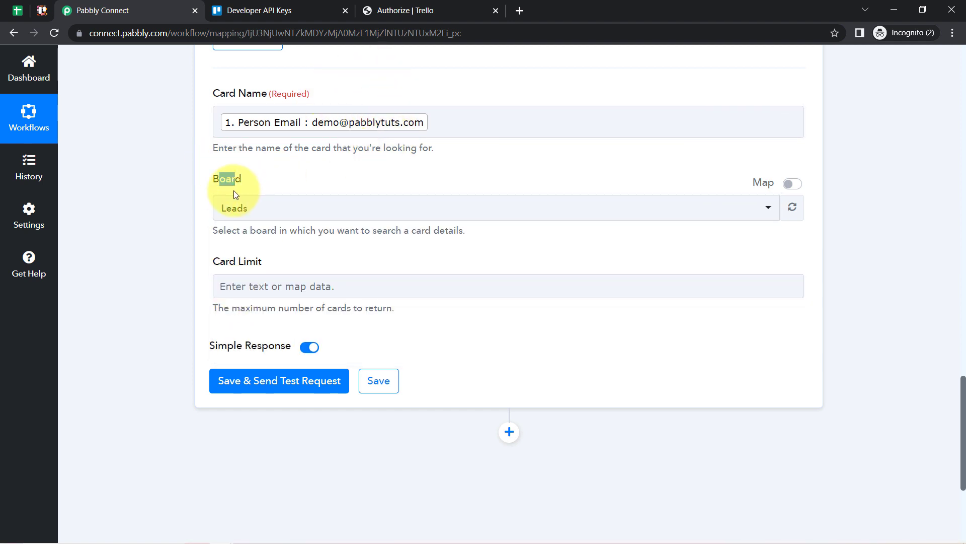
{"action": "left_click", "coordinate": [48, 7]}
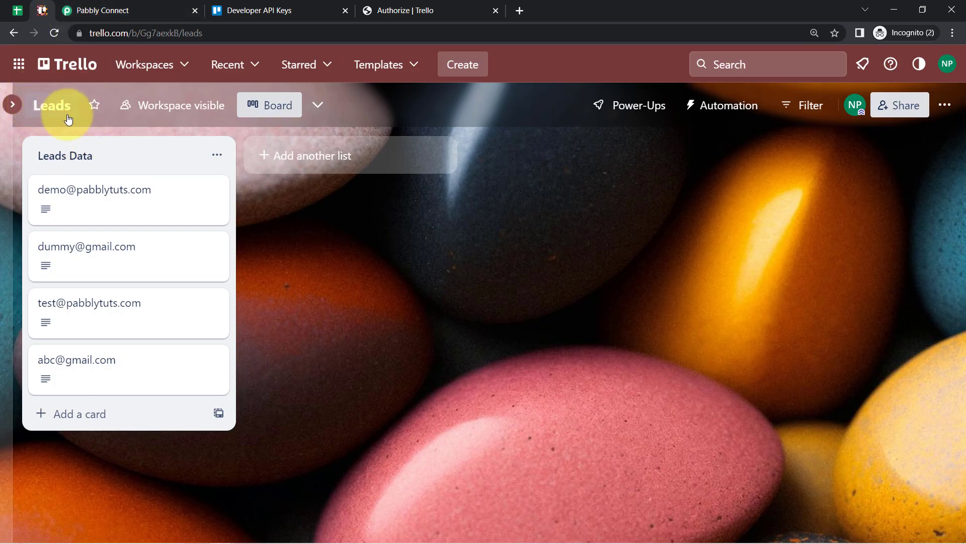
{"action": "left_click", "coordinate": [93, 10]}
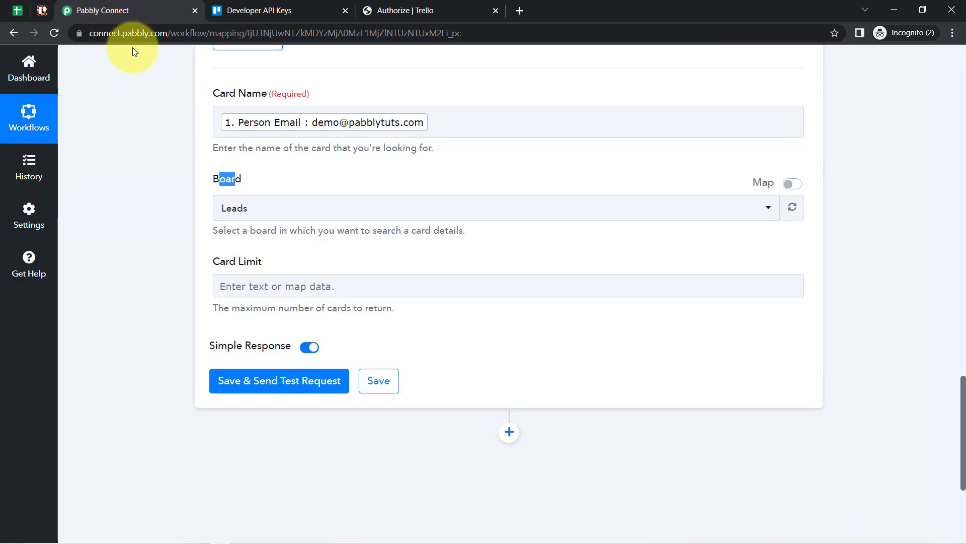
{"action": "left_click", "coordinate": [180, 227]}
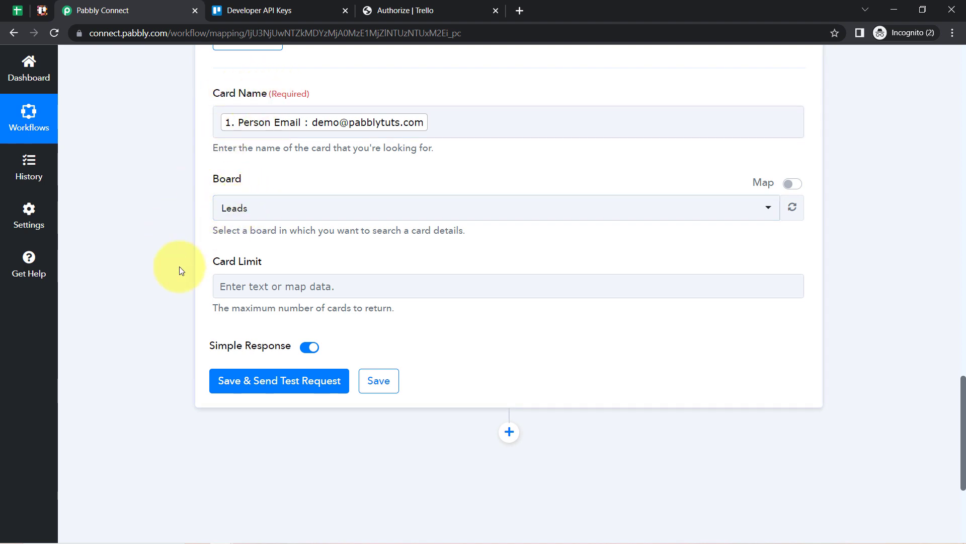
Leave Card Limit empty, save the Search Card action and send a test request
{"action": "scroll", "coordinate": [178, 267], "scroll_direction": "down", "scroll_amount": 3}
{"action": "double_click", "coordinate": [307, 186]}
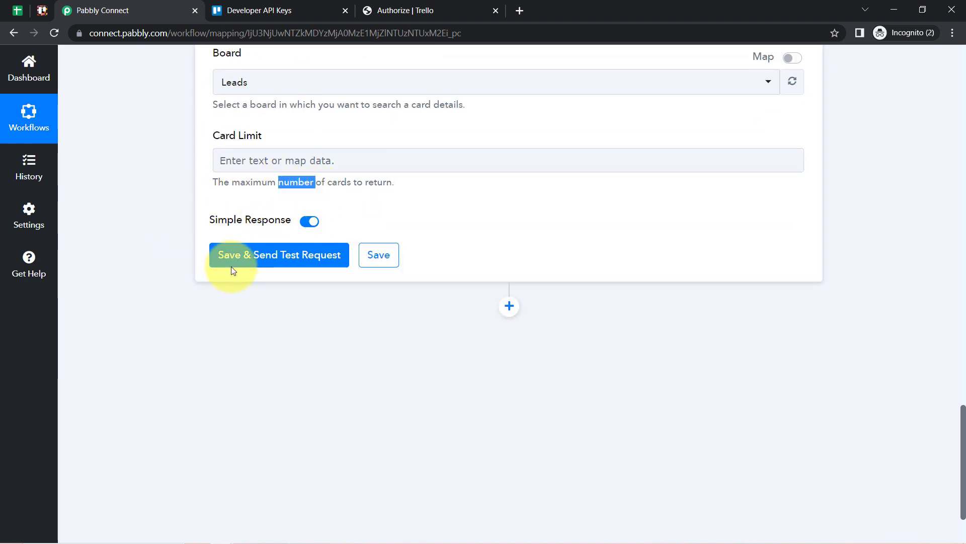
{"action": "left_click", "coordinate": [236, 255]}
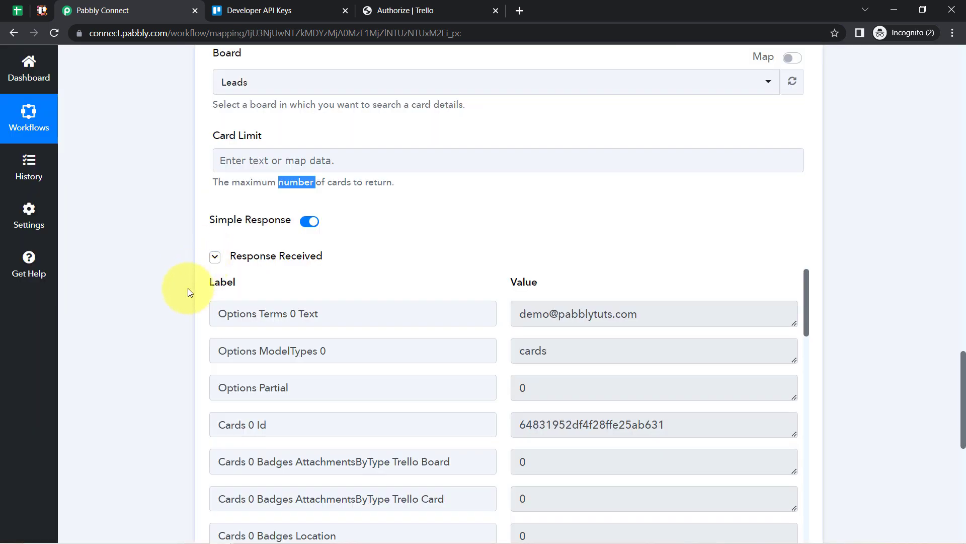
Compare the Search Card response with the first card in Trello's Leads Data list, checking its name and description
{"action": "scroll", "coordinate": [176, 300], "scroll_direction": "down", "scroll_amount": 3}
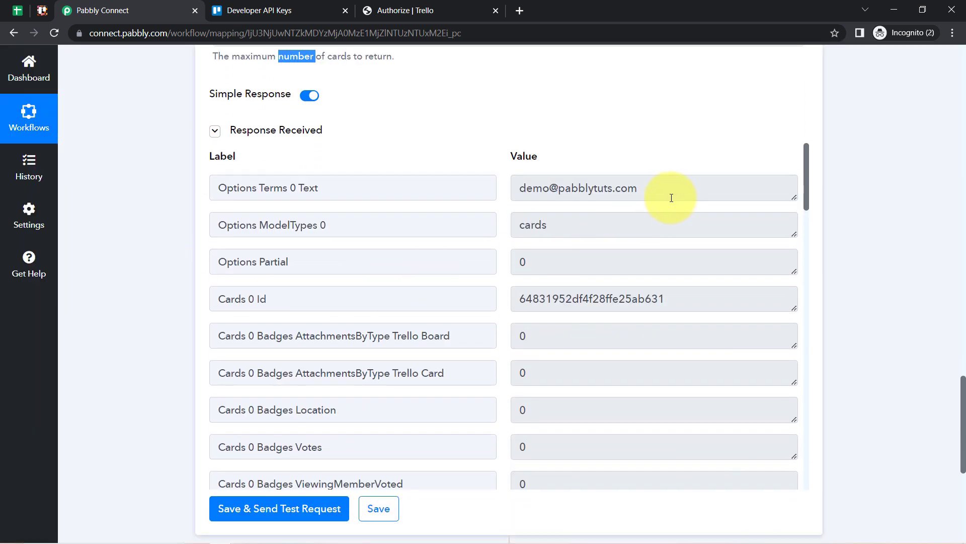
{"action": "left_click_drag", "start_coordinate": [671, 198], "coordinate": [535, 196]}
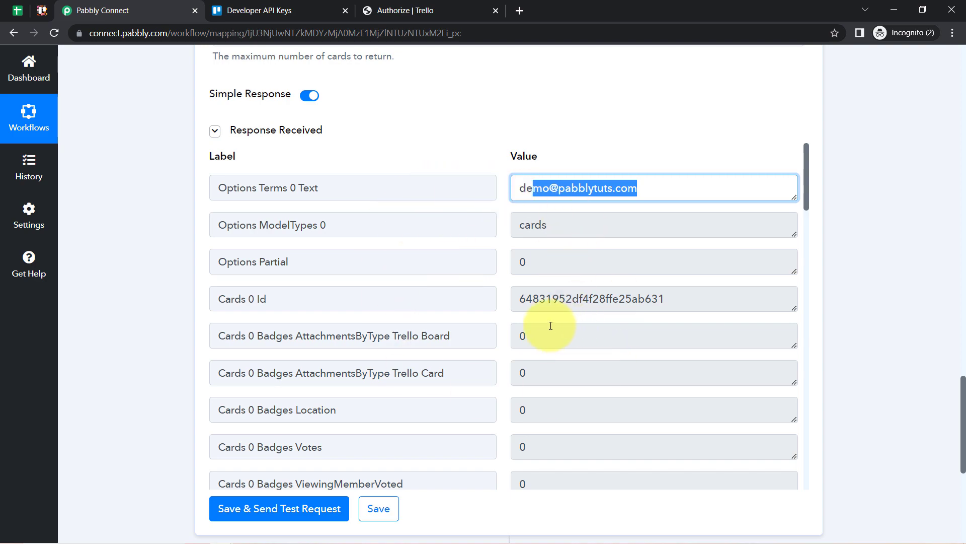
{"action": "left_click", "coordinate": [41, 14]}
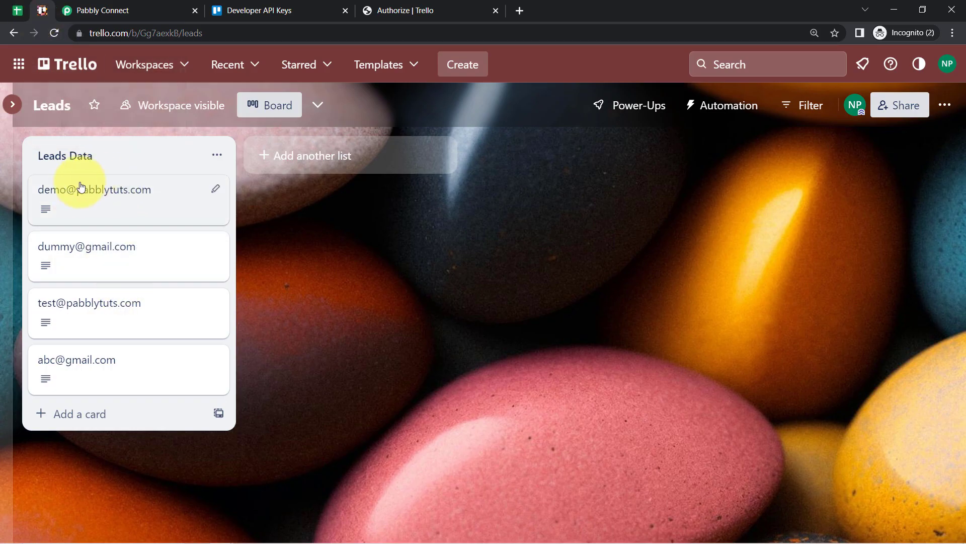
{"action": "left_click", "coordinate": [72, 196]}
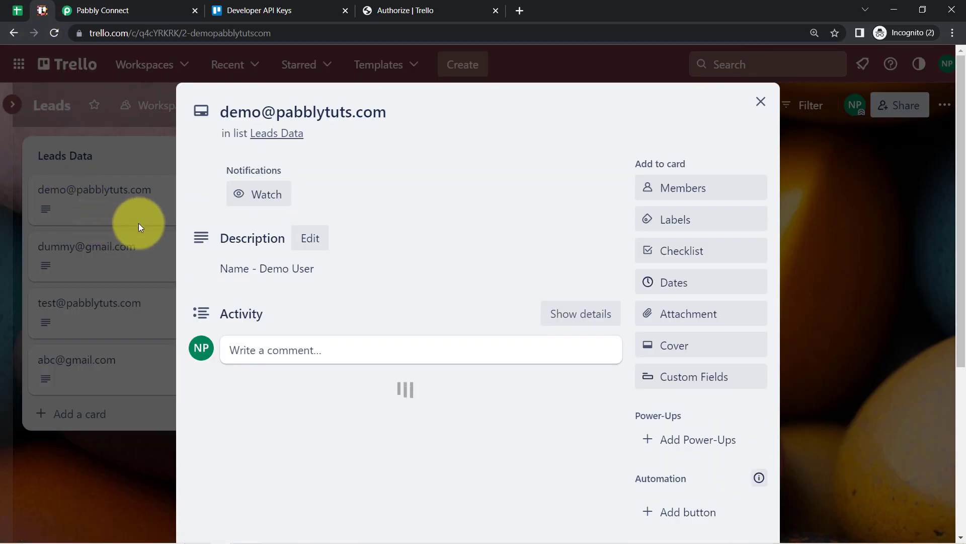
{"action": "scroll", "coordinate": [291, 266], "scroll_direction": "down", "scroll_amount": 3}
{"action": "scroll", "coordinate": [257, 186], "scroll_direction": "up", "scroll_amount": 3}
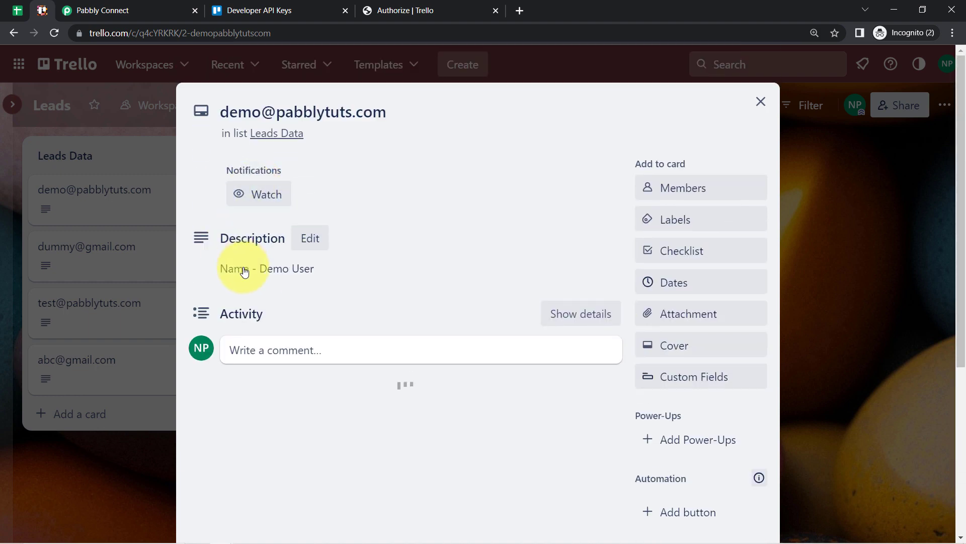
{"action": "left_click", "coordinate": [138, 9]}
{"action": "scroll", "coordinate": [594, 311], "scroll_direction": "down", "scroll_amount": 15}
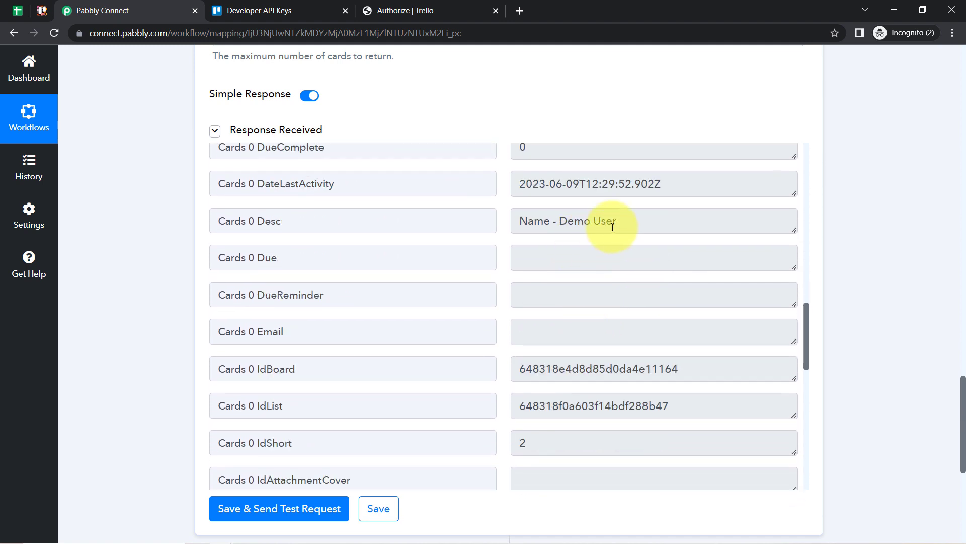
Check the card description in the Search Card response, review the Phone Number and Instagram Handle columns in Google Sheets, and return to Pabbly Connect
{"action": "left_click_drag", "start_coordinate": [616, 223], "coordinate": [481, 204]}
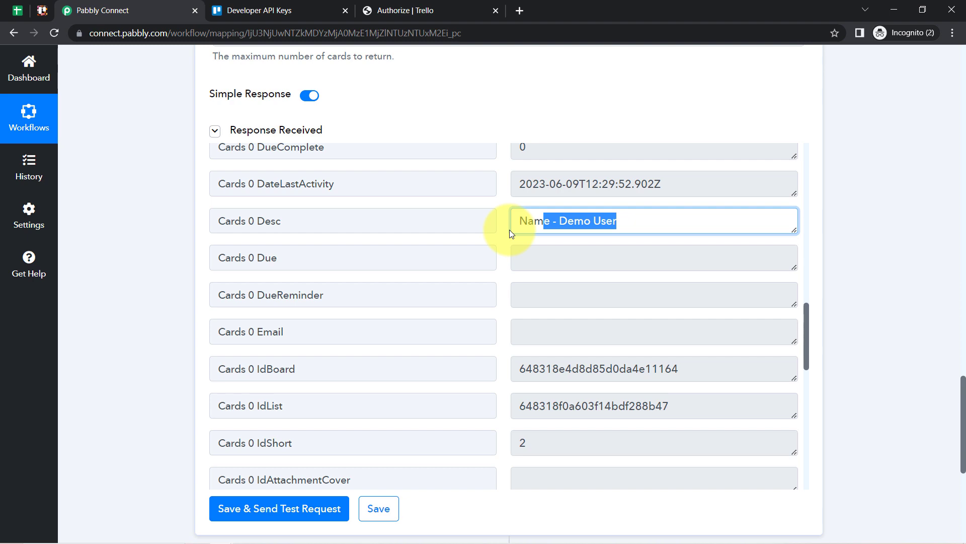
{"action": "left_click", "coordinate": [150, 276]}
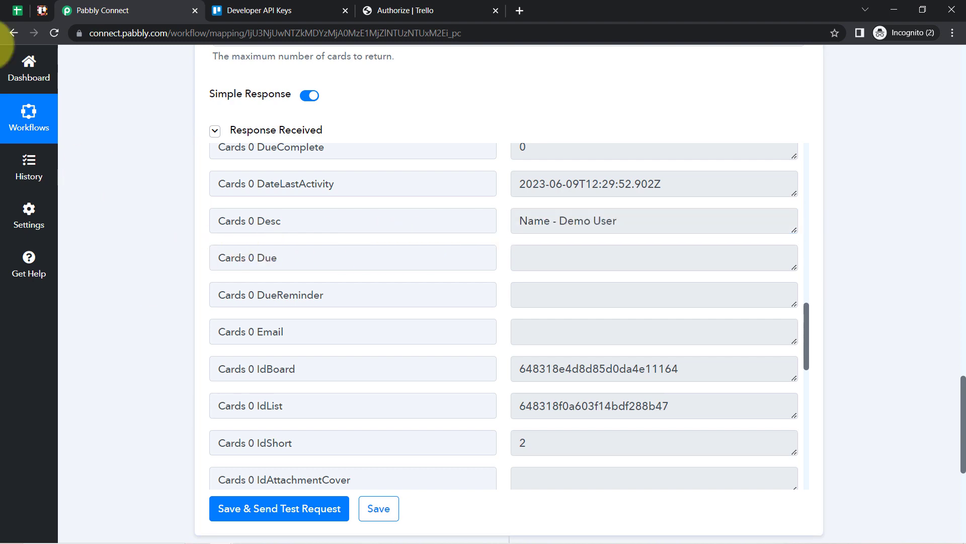
{"action": "left_click", "coordinate": [17, 11]}
{"action": "left_click", "coordinate": [468, 166]}
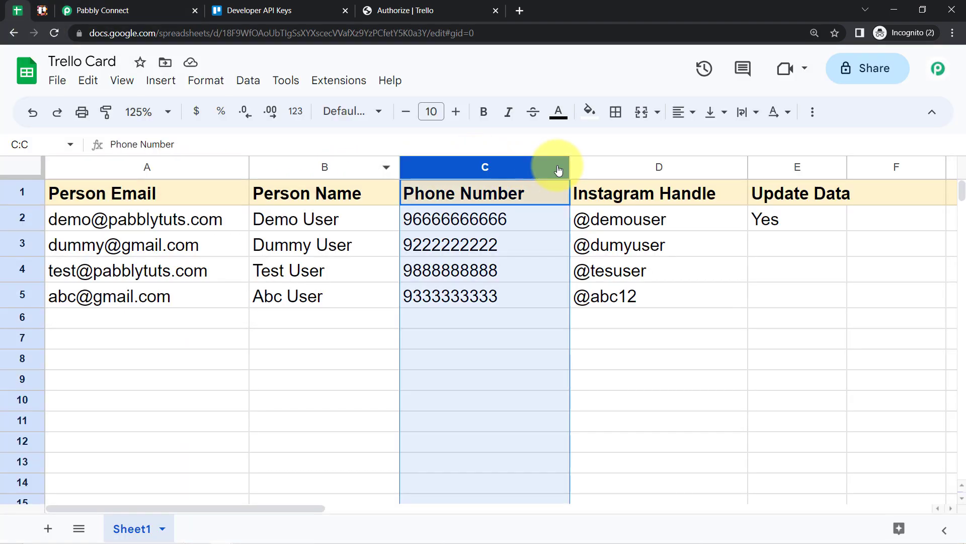
{"action": "left_click", "coordinate": [600, 163]}
{"action": "left_click", "coordinate": [101, 9]}
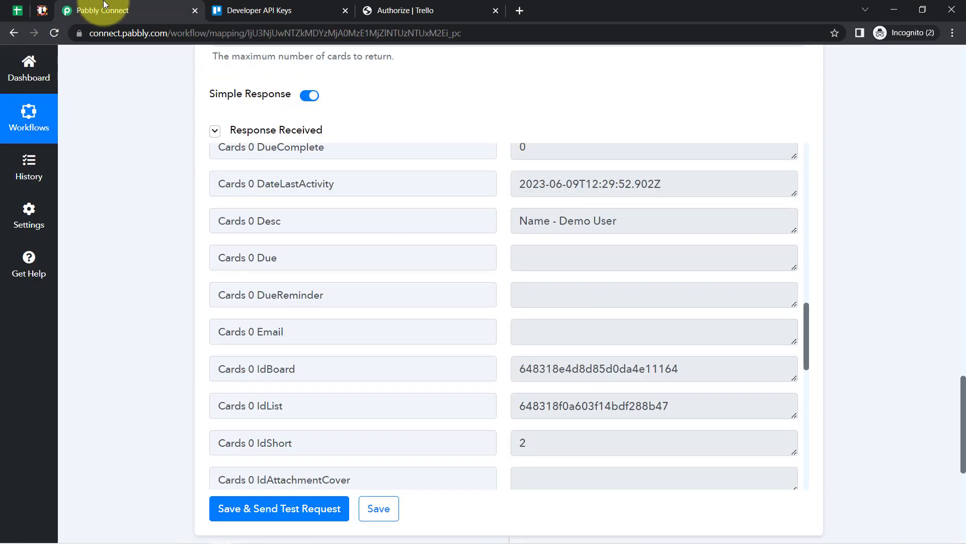
Add another action step below the Search Card action and choose Trello as its app
{"action": "scroll", "coordinate": [101, 272], "scroll_direction": "down", "scroll_amount": 7}
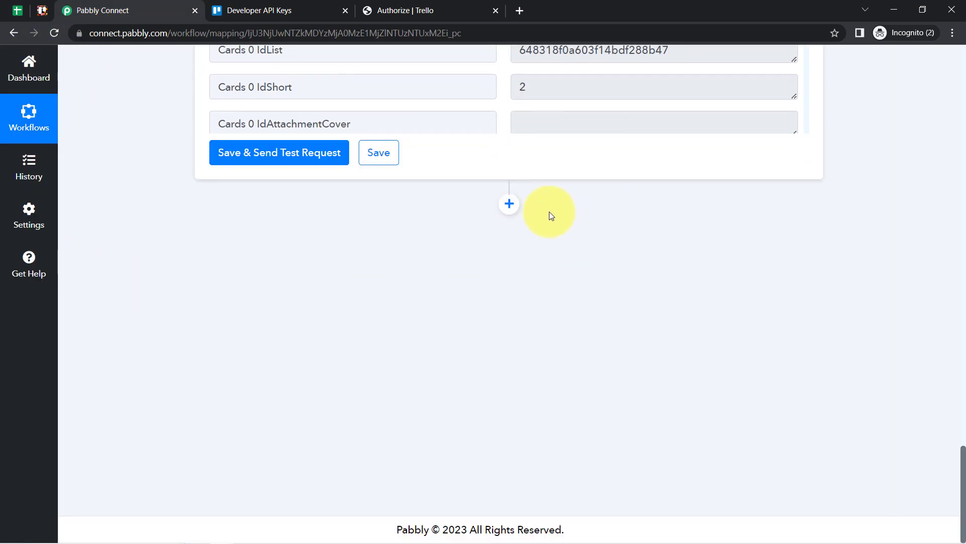
{"action": "left_click", "coordinate": [510, 204]}
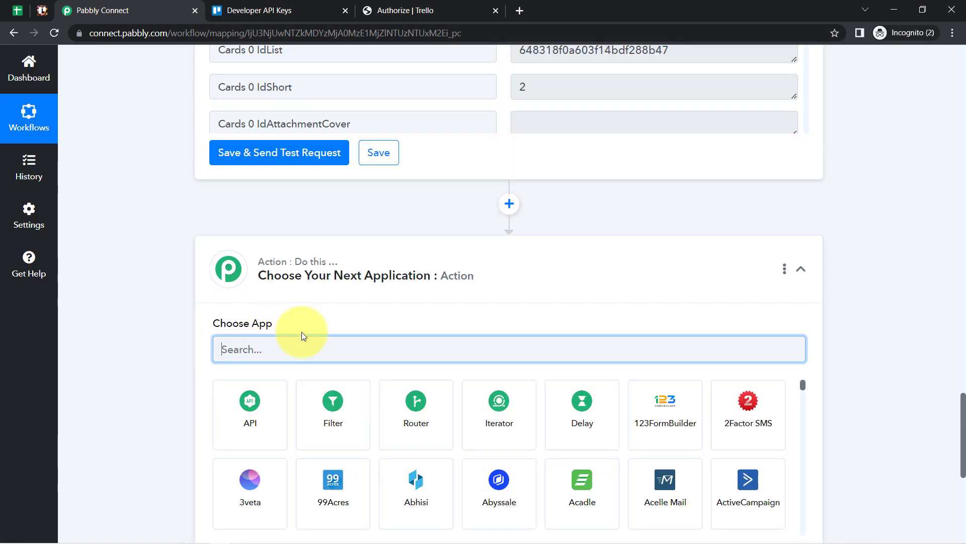
{"action": "type", "text": "trell"}
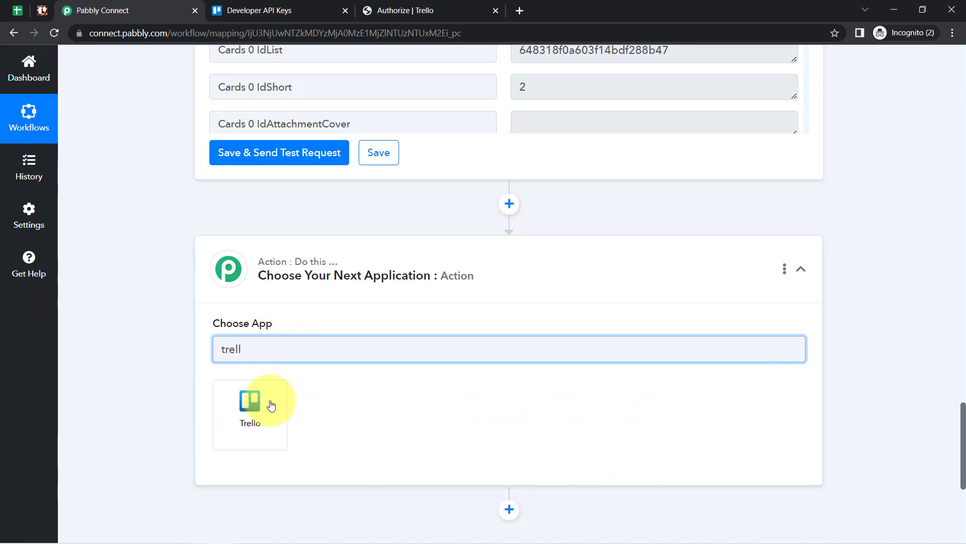
{"action": "left_click", "coordinate": [271, 405]}
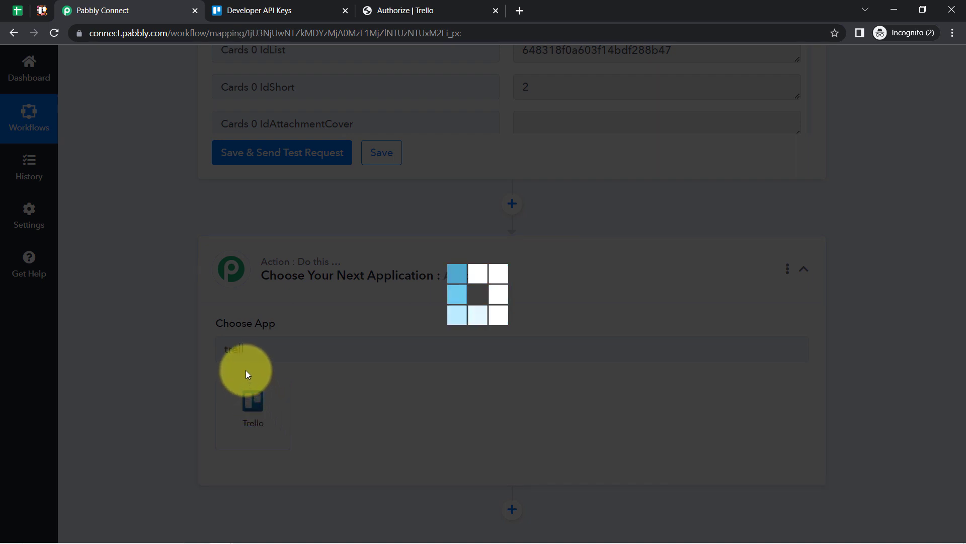
{"action": "scroll", "coordinate": [225, 322], "scroll_direction": "down", "scroll_amount": 2}
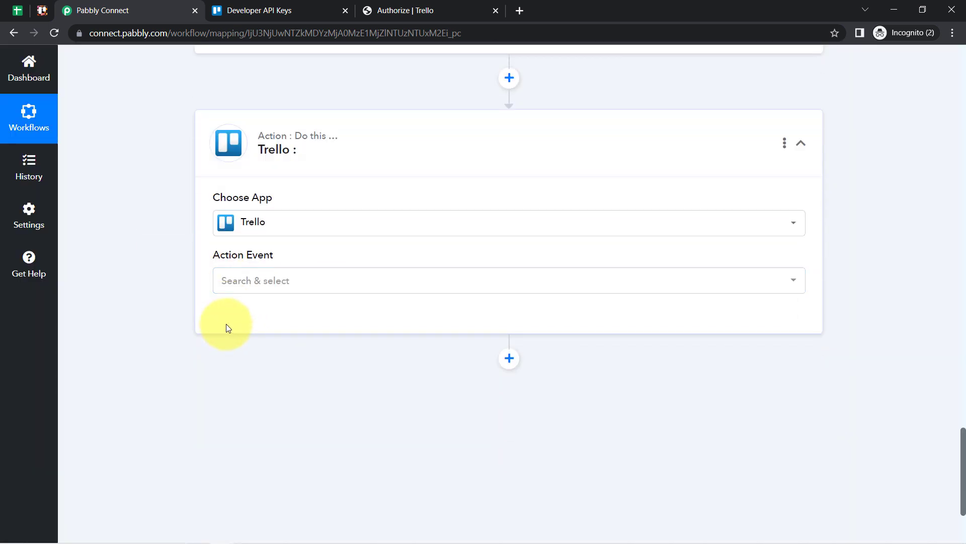
Set the new Trello action's event to Update a Card and connect it through the existing connection Trello #11
{"action": "left_click", "coordinate": [231, 280]}
{"action": "scroll", "coordinate": [281, 399], "scroll_direction": "down", "scroll_amount": 1}
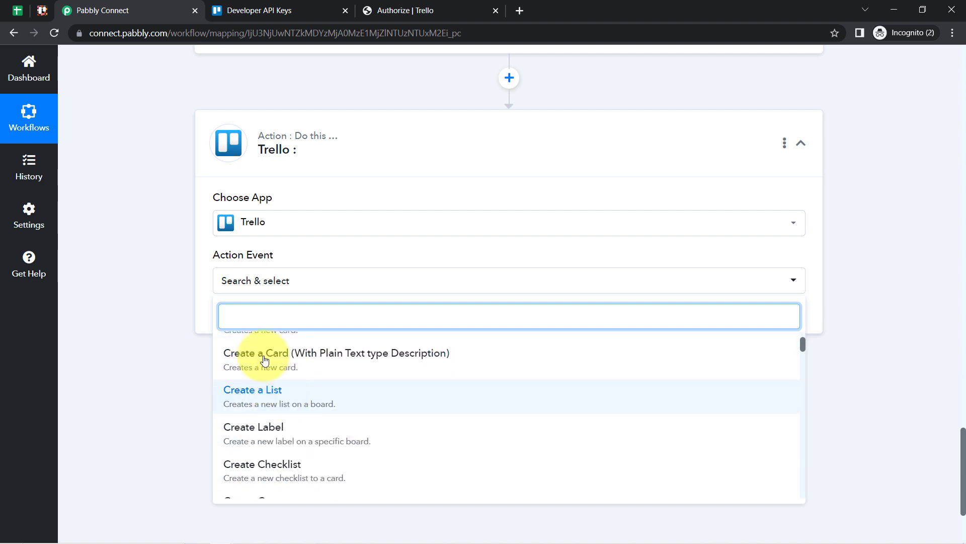
{"action": "type", "text": "up"}
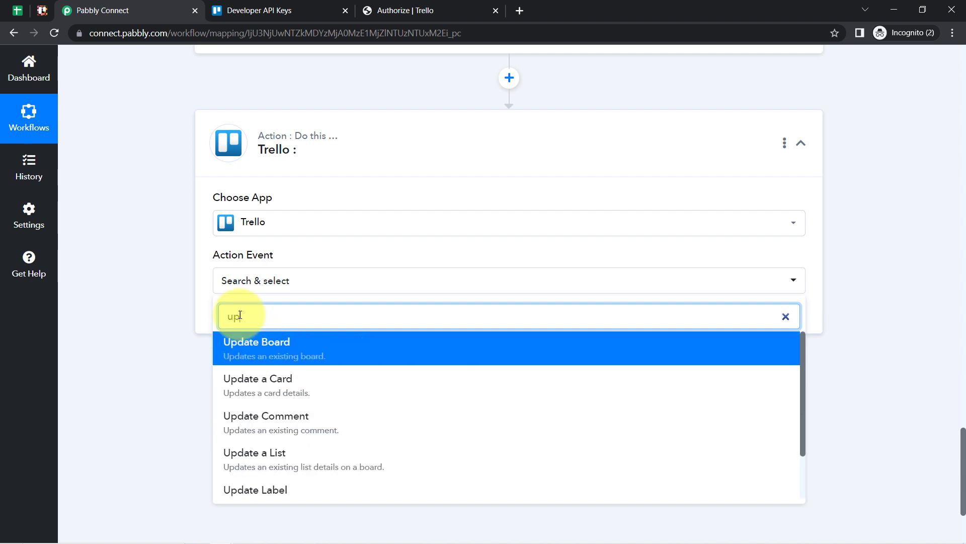
{"action": "type", "text": "date"}
{"action": "left_click", "coordinate": [250, 390]}
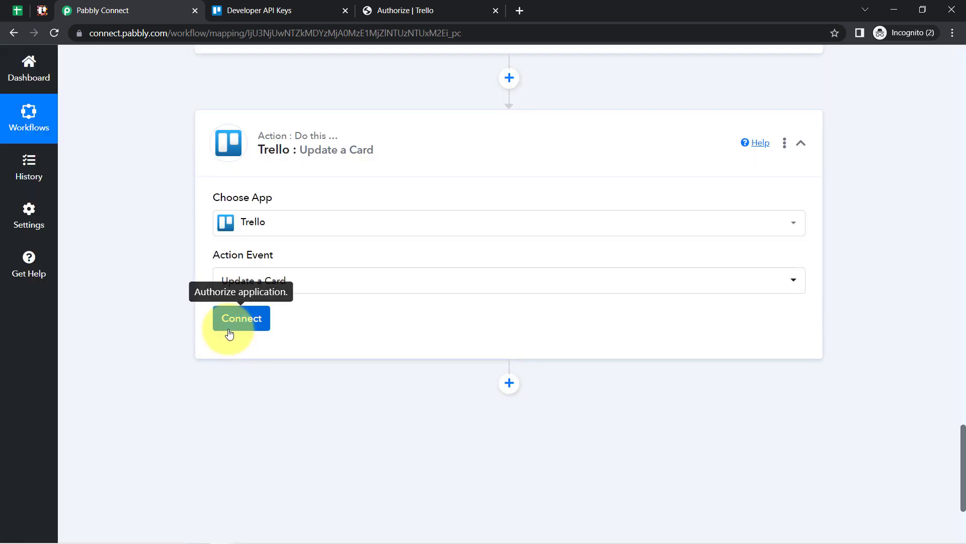
{"action": "left_click", "coordinate": [229, 333]}
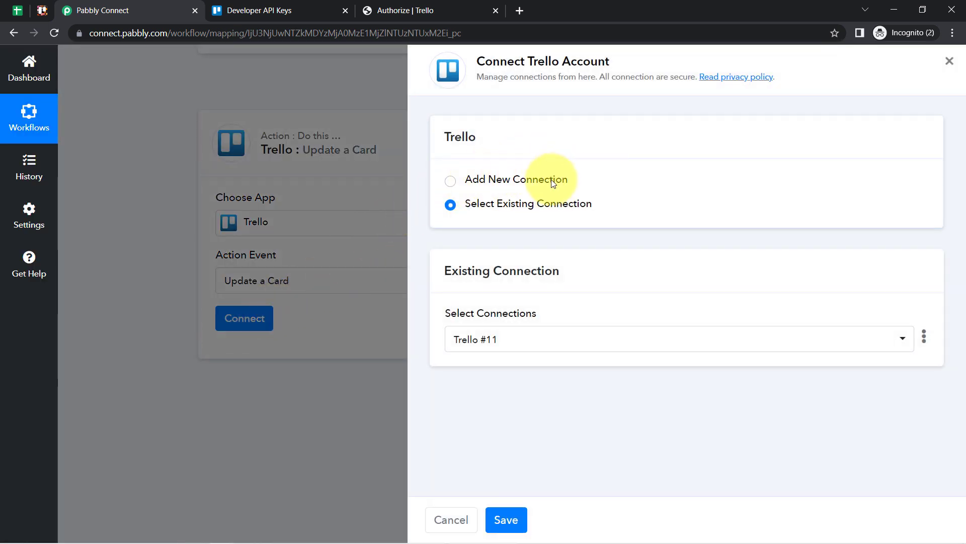
{"action": "left_click", "coordinate": [506, 521]}
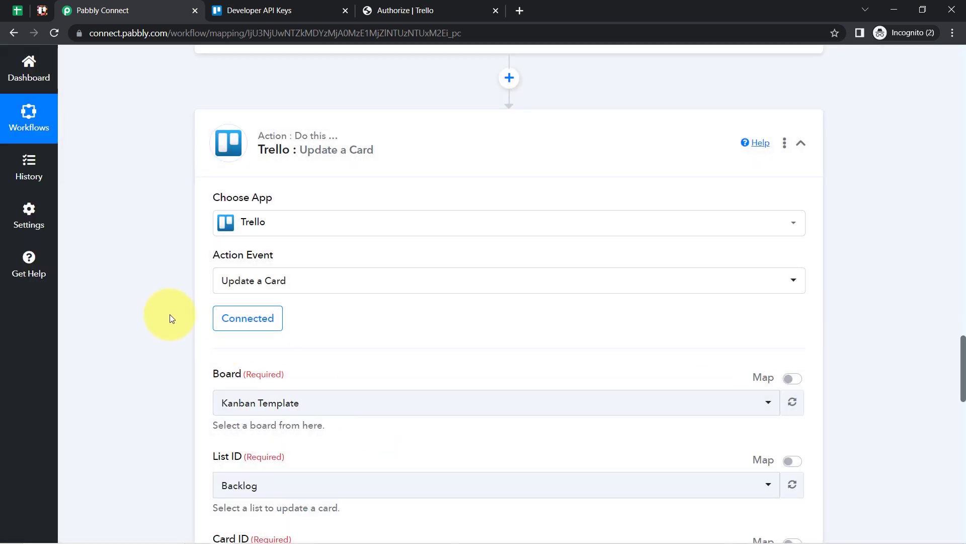
Set the Update a Card action's board to Leads and check its List ID field
{"action": "scroll", "coordinate": [180, 328], "scroll_direction": "down", "scroll_amount": 5}
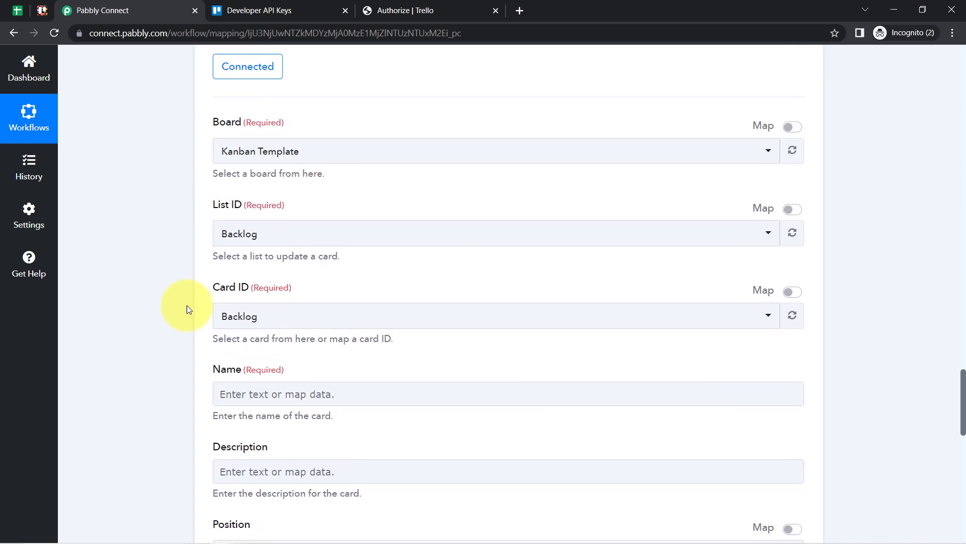
{"action": "left_click", "coordinate": [246, 154]}
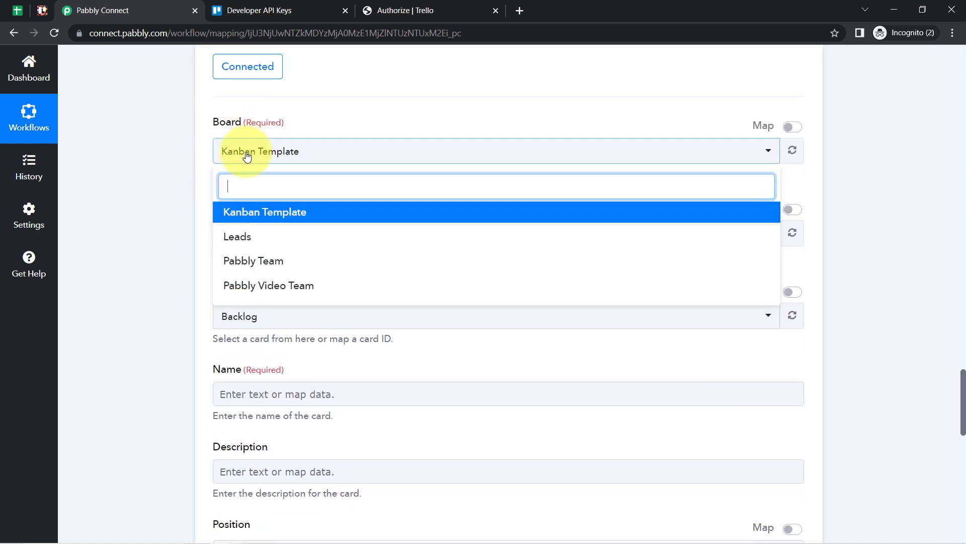
{"action": "left_click", "coordinate": [236, 237]}
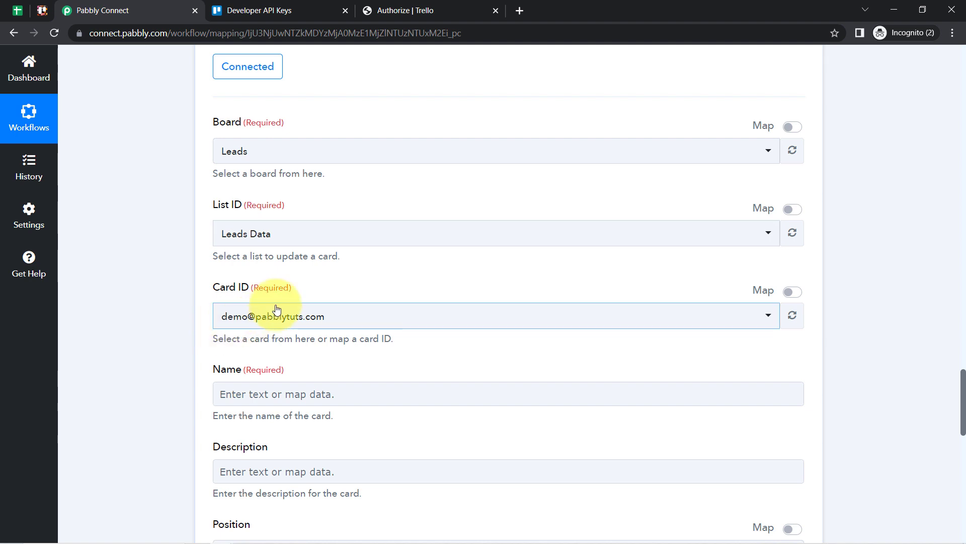
{"action": "left_click", "coordinate": [225, 232]}
{"action": "left_click", "coordinate": [176, 249]}
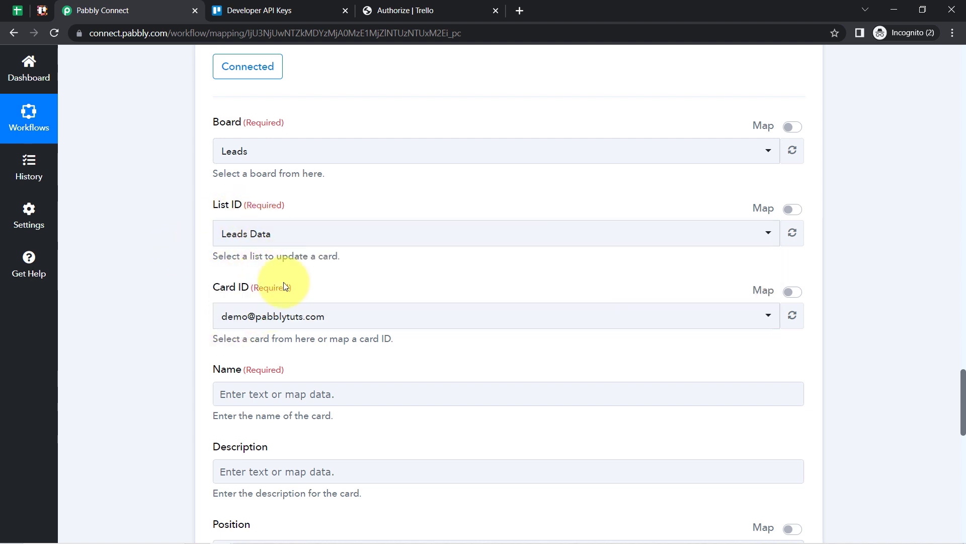
Examine the Search Card response for the list ID and card ID that correspond to the Update a Card action's required fields
{"action": "scroll", "coordinate": [194, 315], "scroll_direction": "up", "scroll_amount": 15}
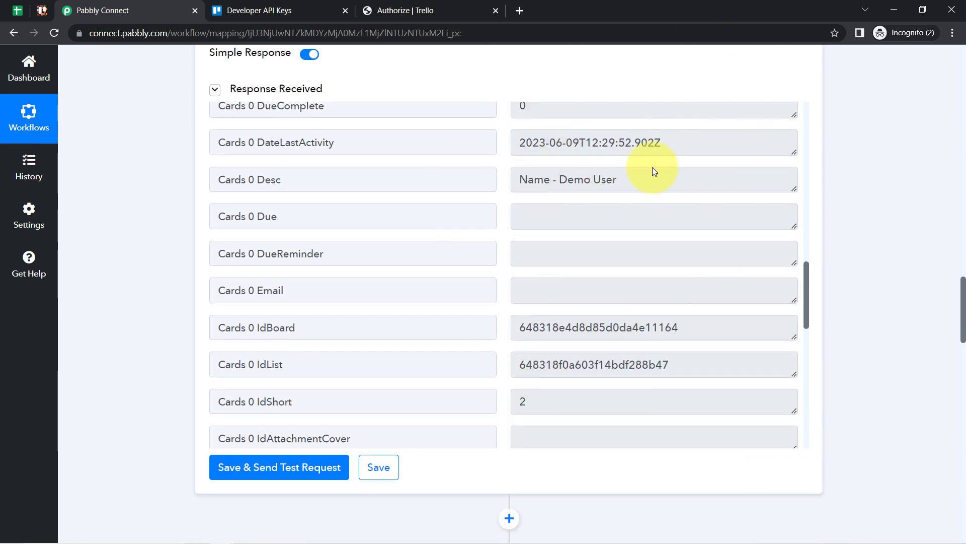
{"action": "scroll", "coordinate": [147, 300], "scroll_direction": "down", "scroll_amount": 10}
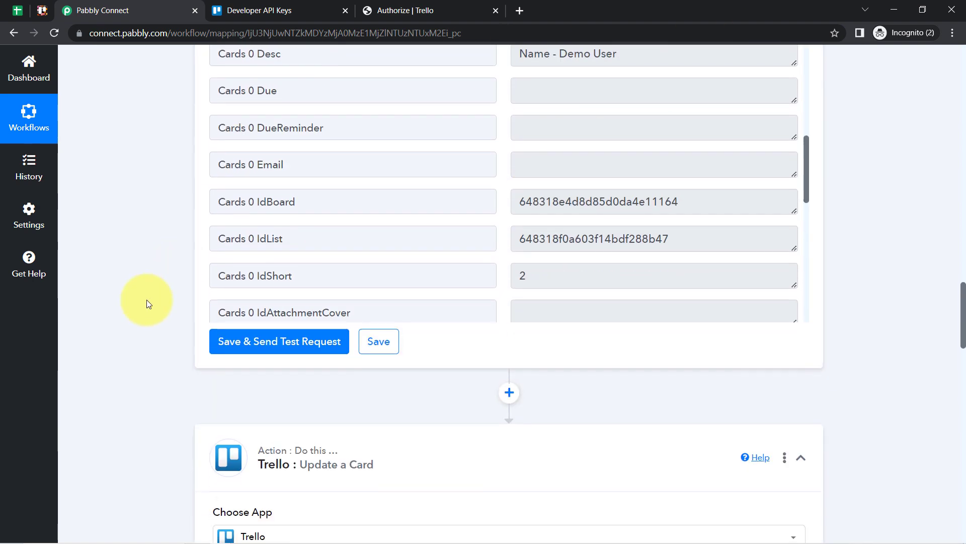
{"action": "scroll", "coordinate": [146, 300], "scroll_direction": "down", "scroll_amount": 2}
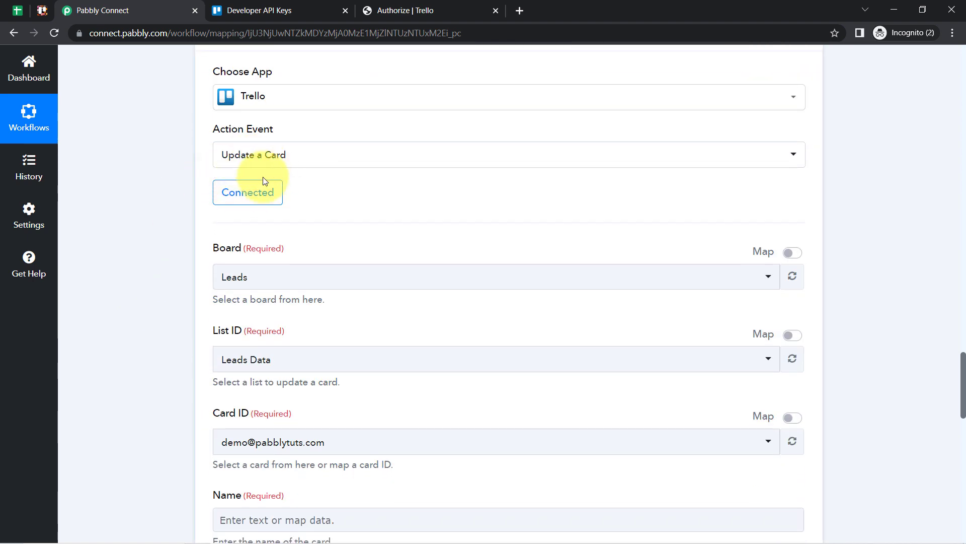
{"action": "scroll", "coordinate": [189, 299], "scroll_direction": "down", "scroll_amount": 1}
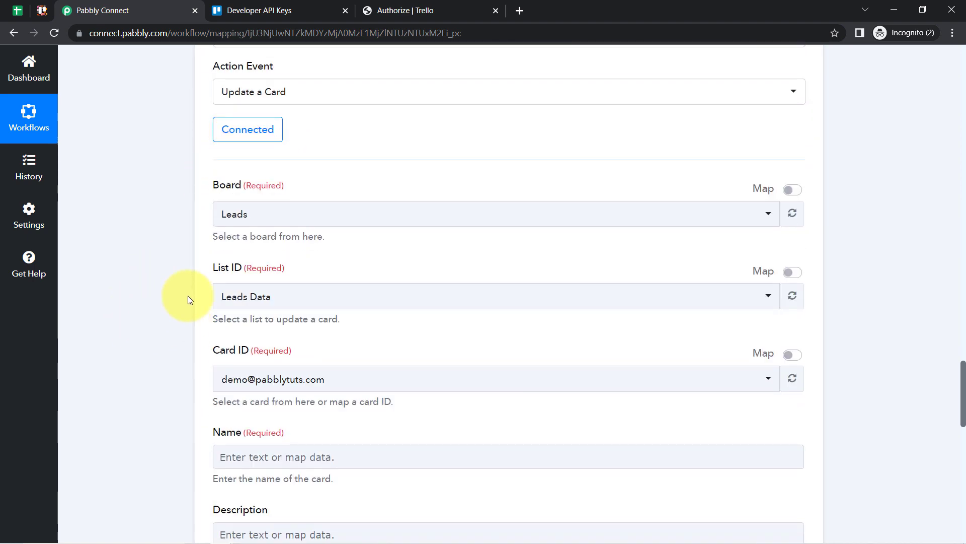
{"action": "double_click", "coordinate": [231, 264]}
{"action": "left_click", "coordinate": [228, 353]}
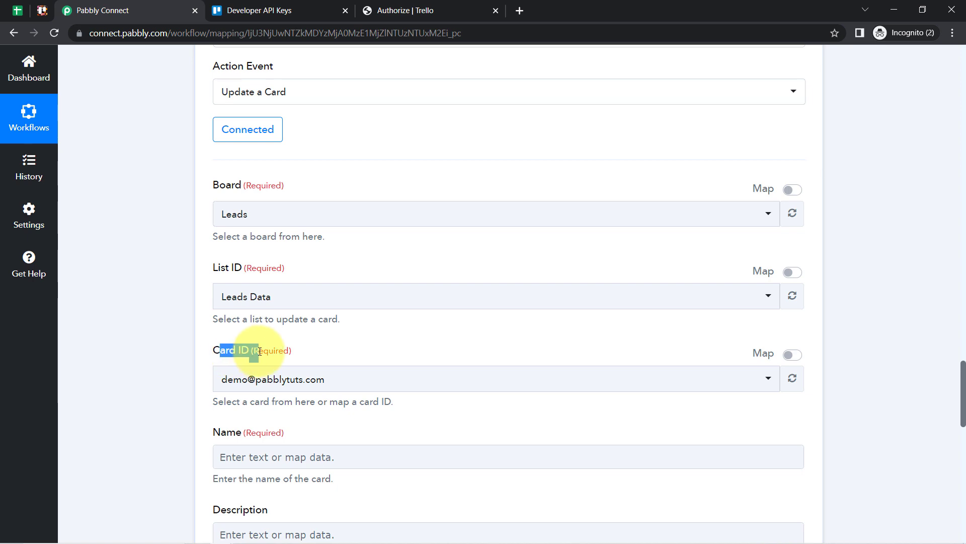
{"action": "scroll", "coordinate": [189, 355], "scroll_direction": "up", "scroll_amount": 10}
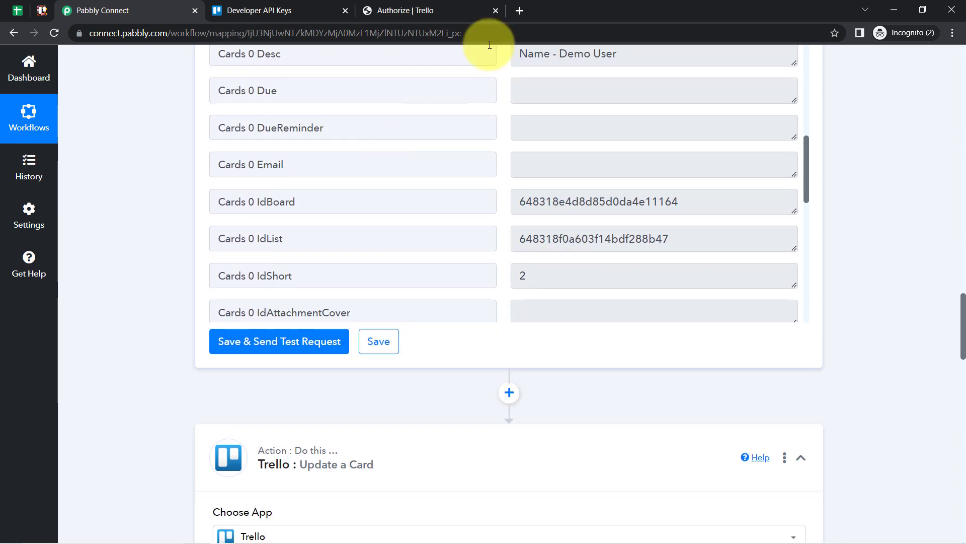
{"action": "scroll", "coordinate": [492, 180], "scroll_direction": "down", "scroll_amount": 4}
{"action": "scroll", "coordinate": [544, 222], "scroll_direction": "up", "scroll_amount": 3}
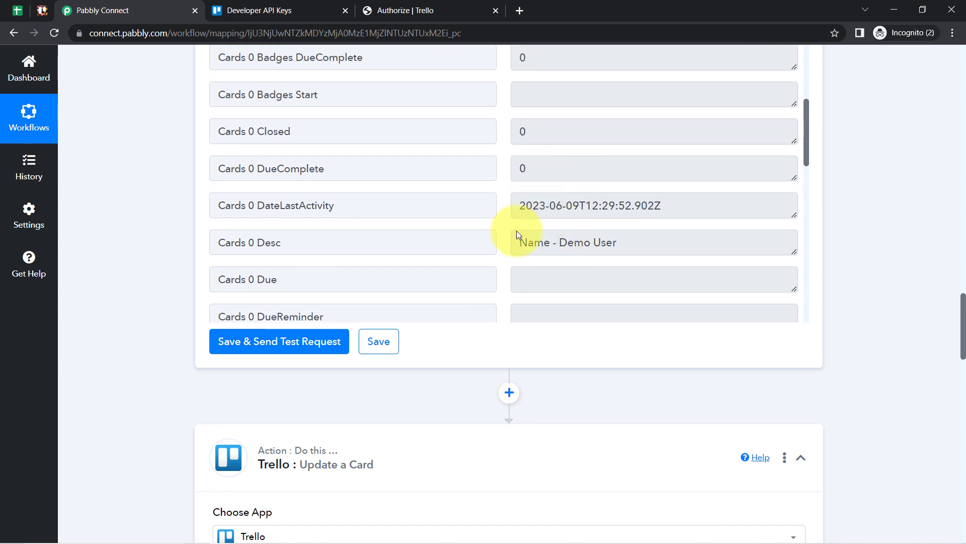
{"action": "scroll", "coordinate": [518, 233], "scroll_direction": "down", "scroll_amount": 2}
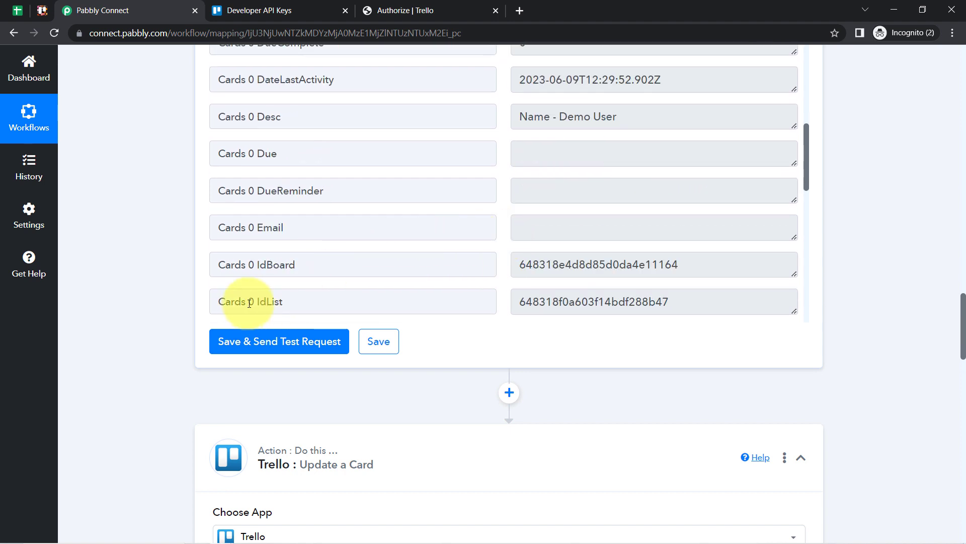
{"action": "left_click_drag", "start_coordinate": [250, 303], "coordinate": [352, 301]}
{"action": "left_click_drag", "start_coordinate": [579, 300], "coordinate": [538, 301]}
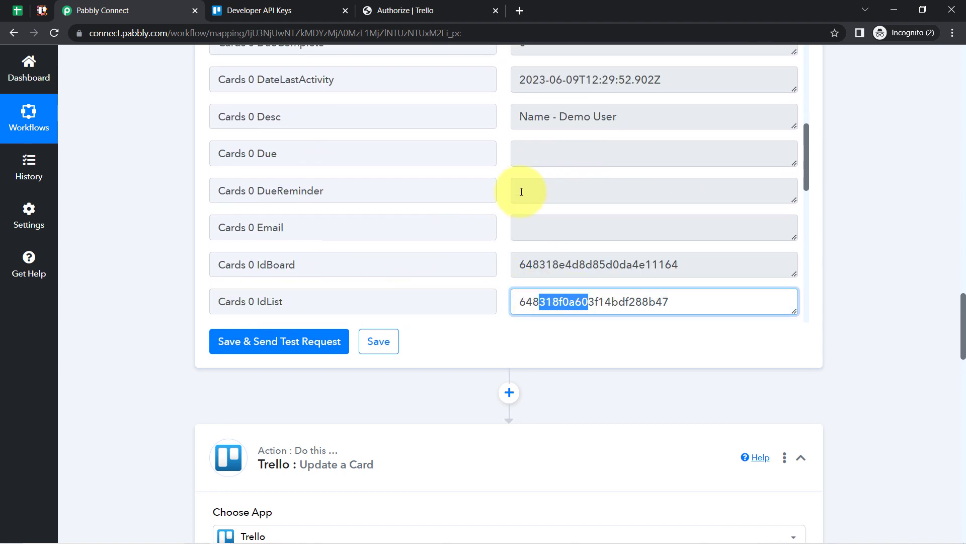
{"action": "scroll", "coordinate": [574, 209], "scroll_direction": "up", "scroll_amount": 5}
{"action": "scroll", "coordinate": [578, 219], "scroll_direction": "up", "scroll_amount": 10}
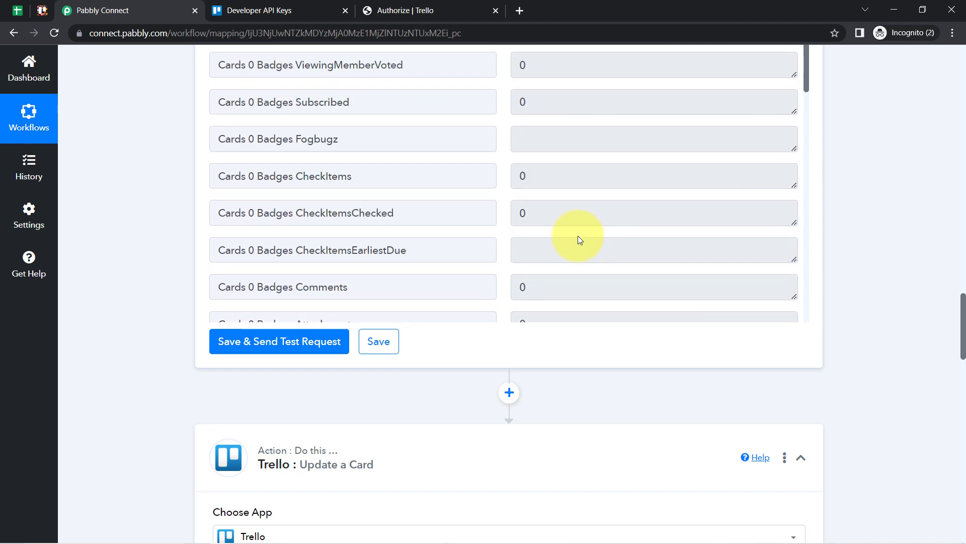
{"action": "left_click_drag", "start_coordinate": [659, 132], "coordinate": [554, 132]}
{"action": "left_click", "coordinate": [109, 246]}
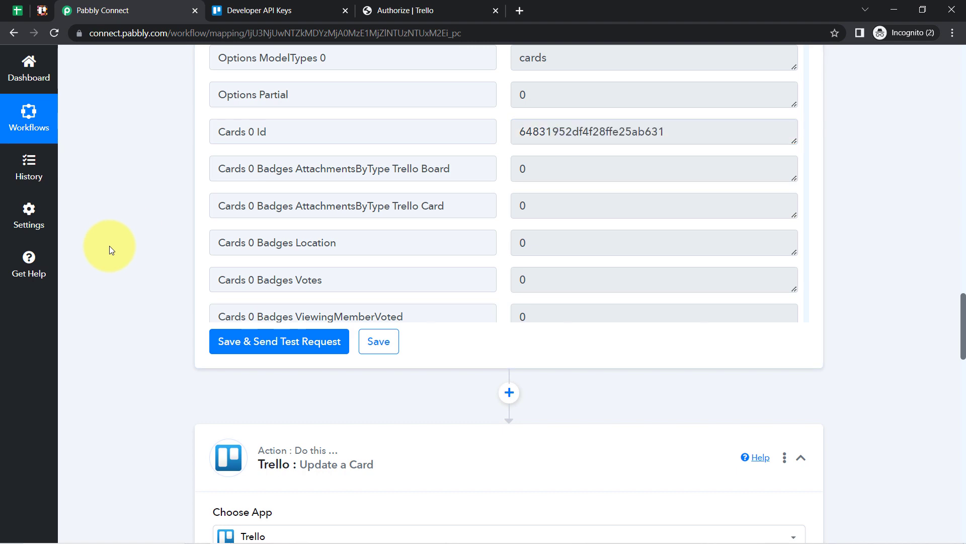
Enable mapping for the List ID field of the Update a Card action and clear its fixed ID
{"action": "scroll", "coordinate": [110, 245], "scroll_direction": "down", "scroll_amount": 9}
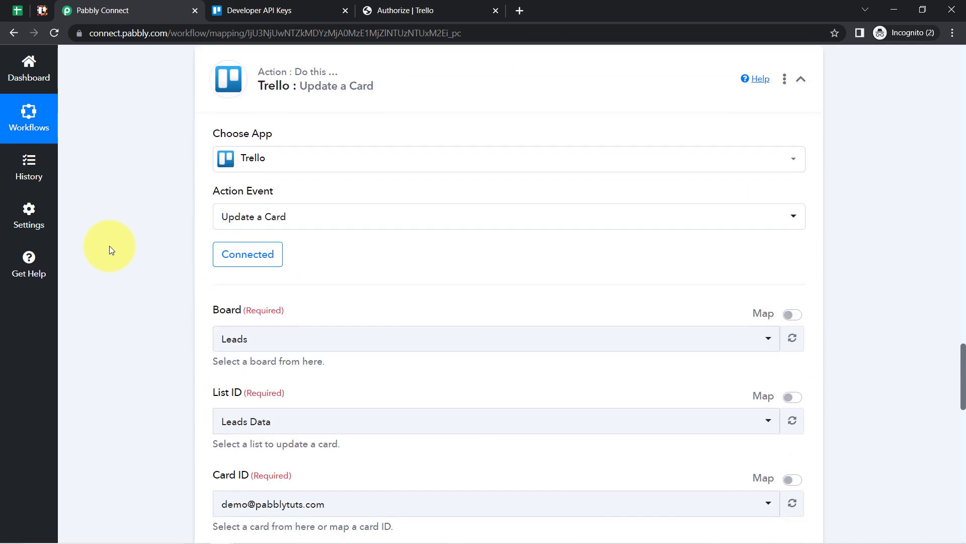
{"action": "scroll", "coordinate": [111, 250], "scroll_direction": "down", "scroll_amount": 5}
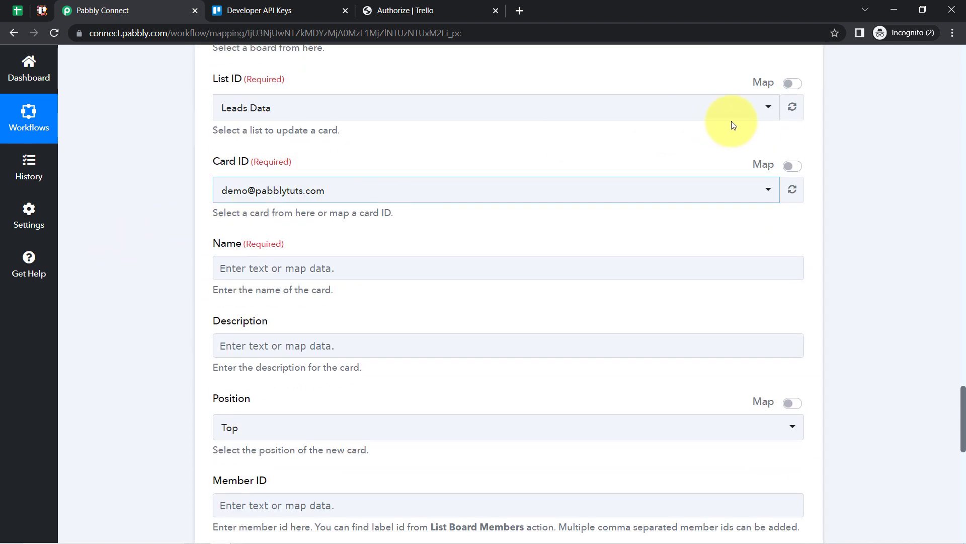
{"action": "left_click", "coordinate": [788, 84]}
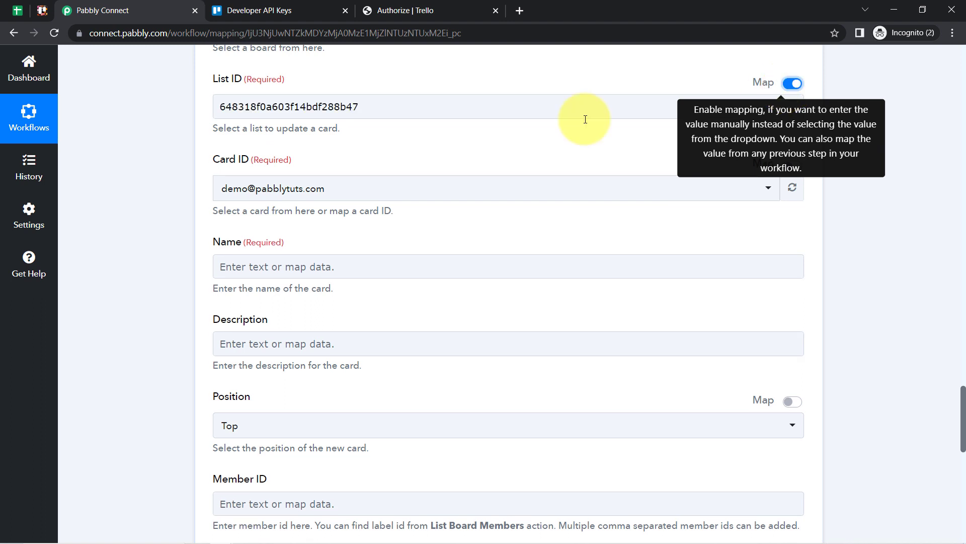
{"action": "double_click", "coordinate": [280, 108]}
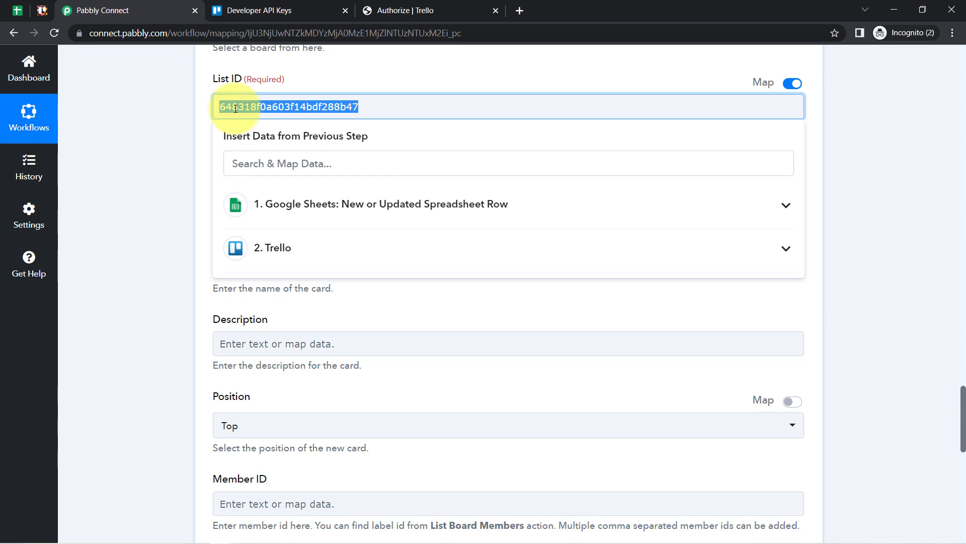
{"action": "left_click", "coordinate": [18, 10]}
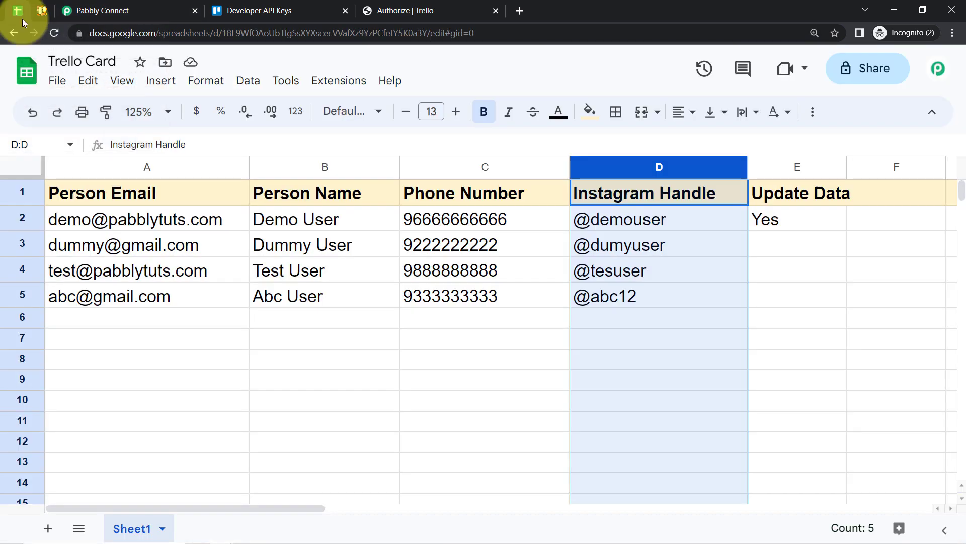
{"action": "left_click", "coordinate": [118, 4]}
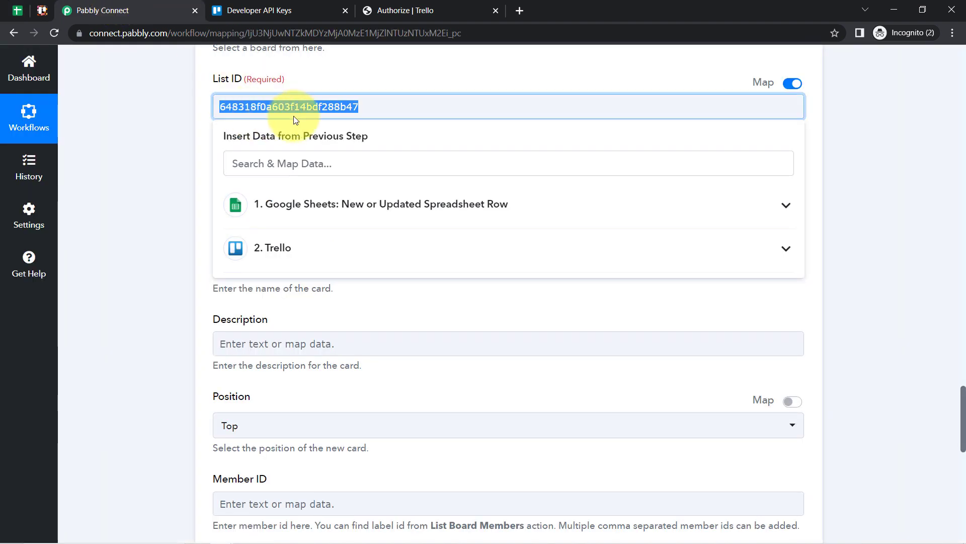
{"action": "key", "text": "BackSpace"}
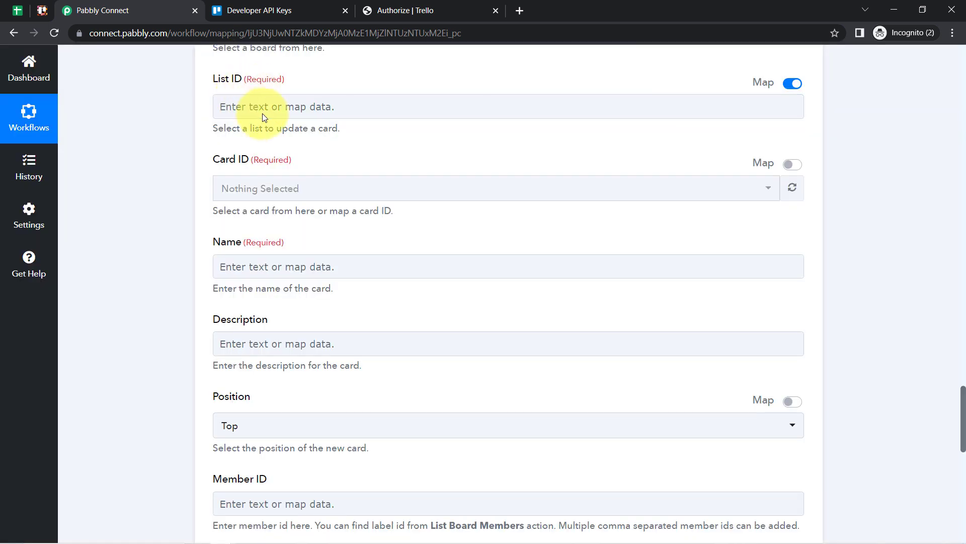
Find the list entry in the Trello step's data and map Cards 0 IdList into the List ID field
{"action": "left_click", "coordinate": [252, 114]}
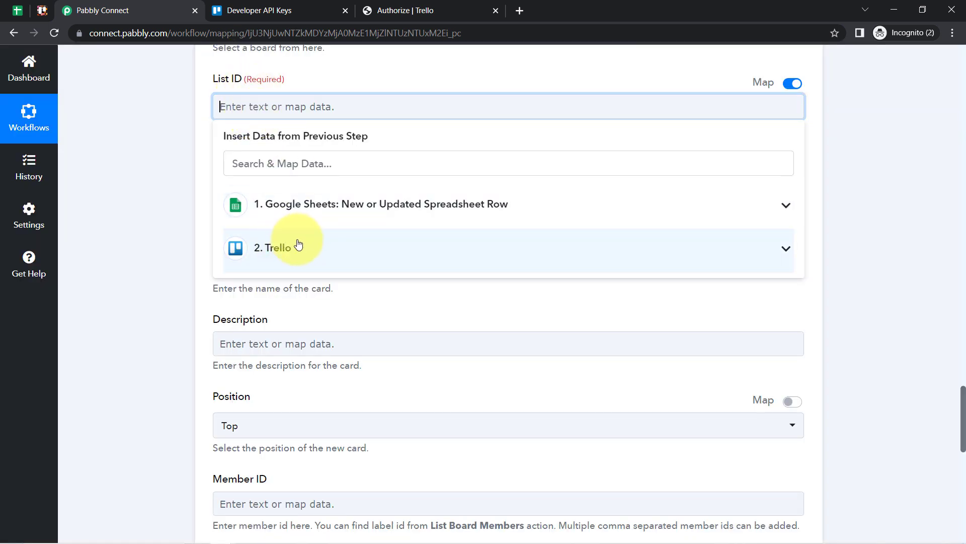
{"action": "left_click", "coordinate": [275, 256]}
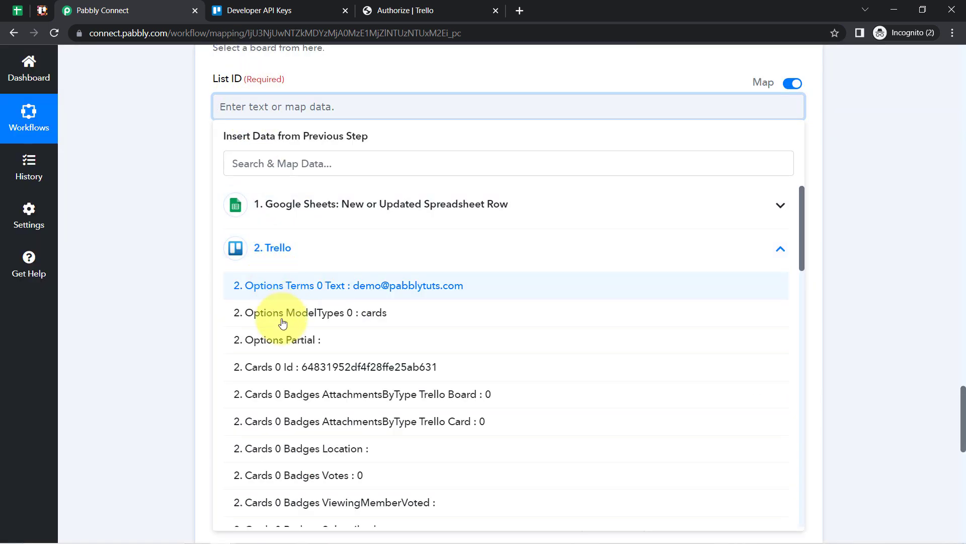
{"action": "left_click", "coordinate": [271, 160]}
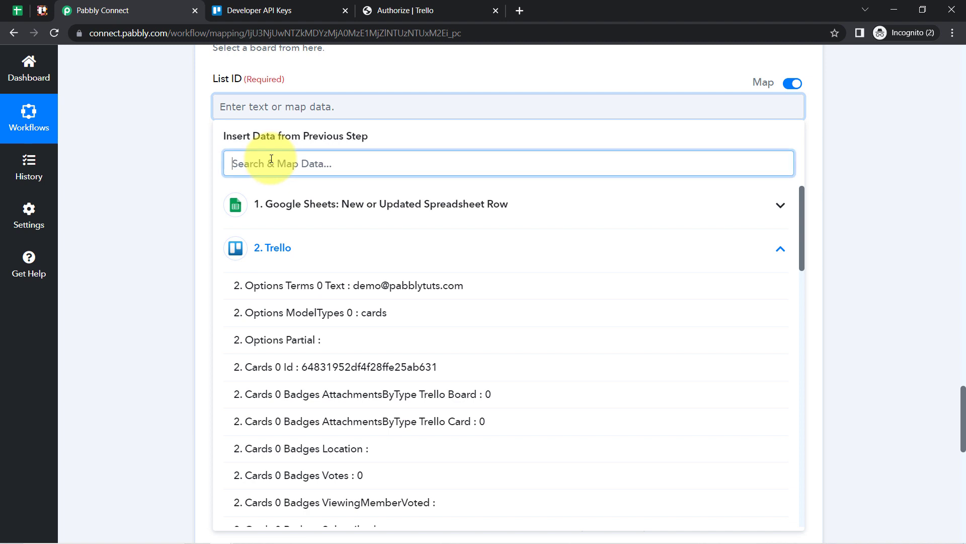
{"action": "type", "text": "list"}
{"action": "left_click", "coordinate": [279, 244]}
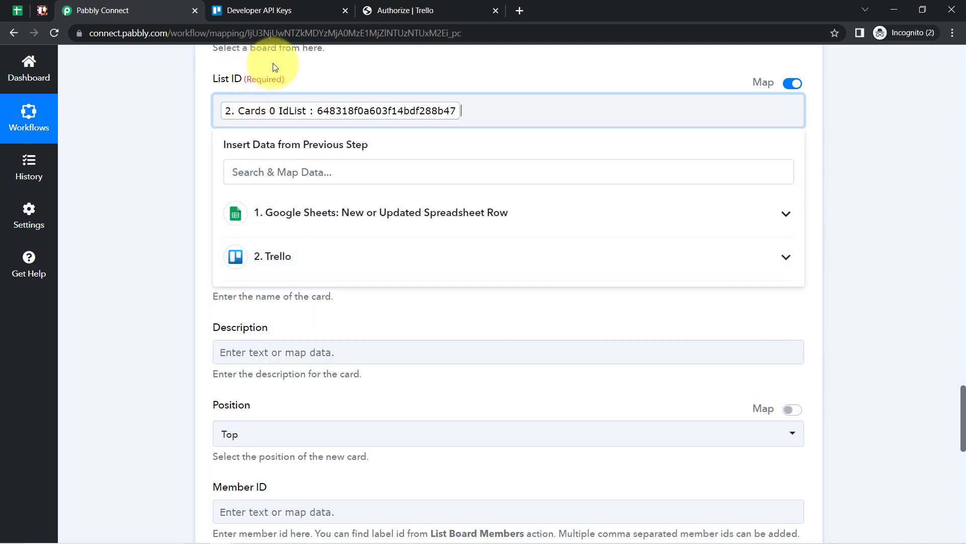
{"action": "left_click", "coordinate": [135, 224]}
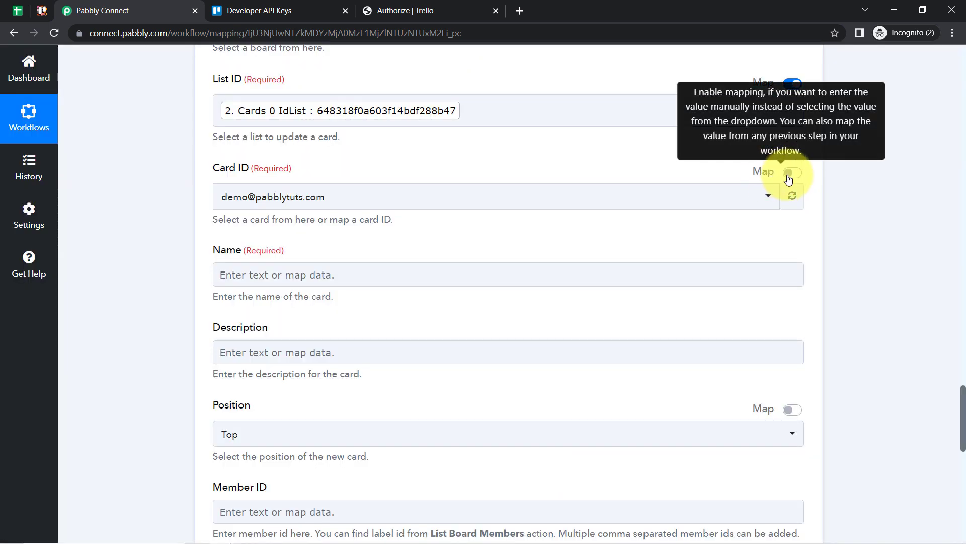
Enable mapping for the Card ID field, clear its fixed value, and map Cards 0 Id from the Trello search step
{"action": "left_click", "coordinate": [791, 173]}
{"action": "left_click", "coordinate": [496, 198]}
{"action": "key", "text": "ctrl+a"}
{"action": "key", "text": "BackSpace"}
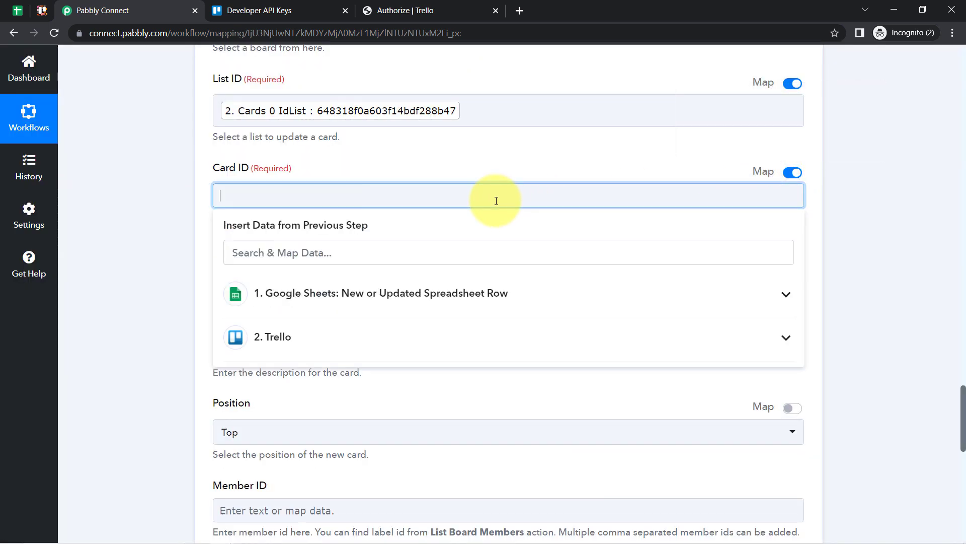
{"action": "left_click", "coordinate": [270, 336]}
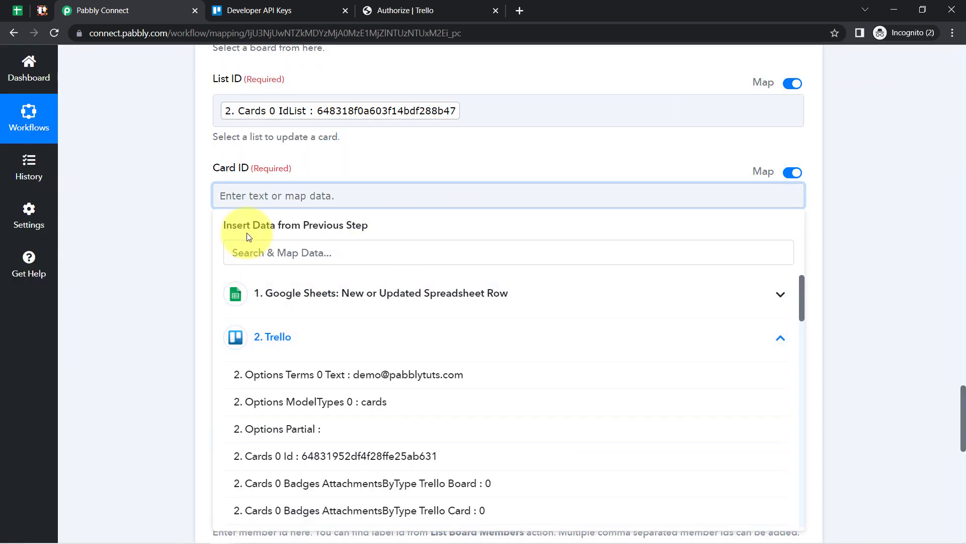
{"action": "left_click", "coordinate": [265, 255]}
{"action": "type", "text": "card"}
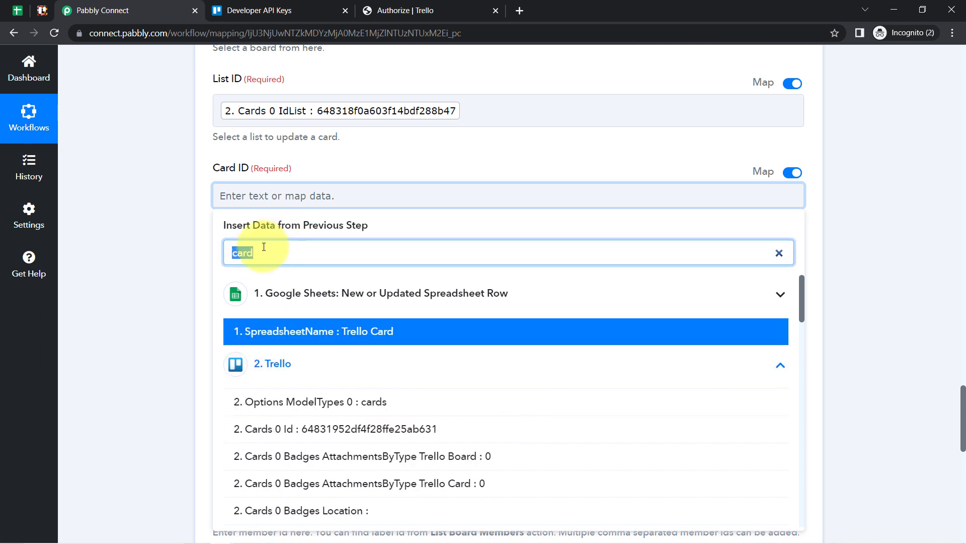
{"action": "key", "text": "BackSpace"}
{"action": "type", "text": "id"}
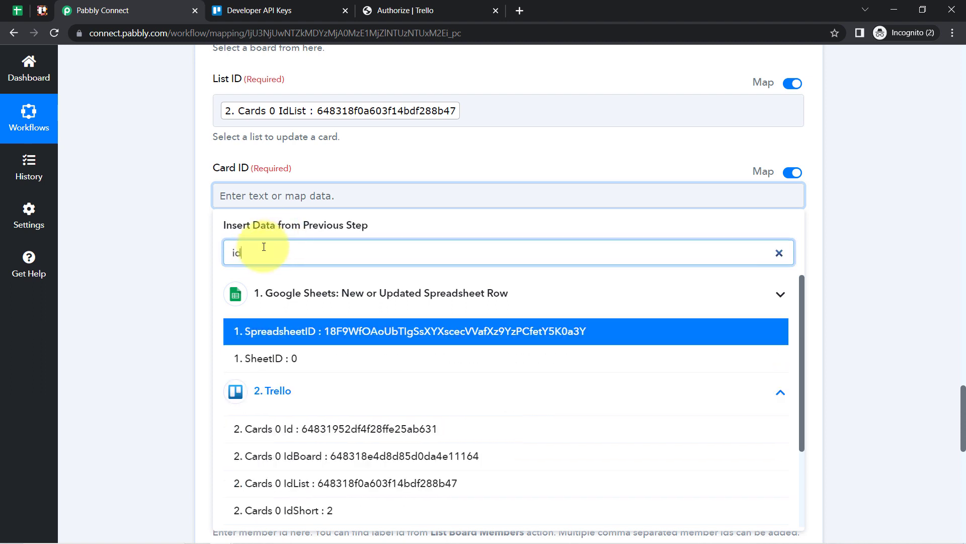
{"action": "left_click", "coordinate": [317, 428]}
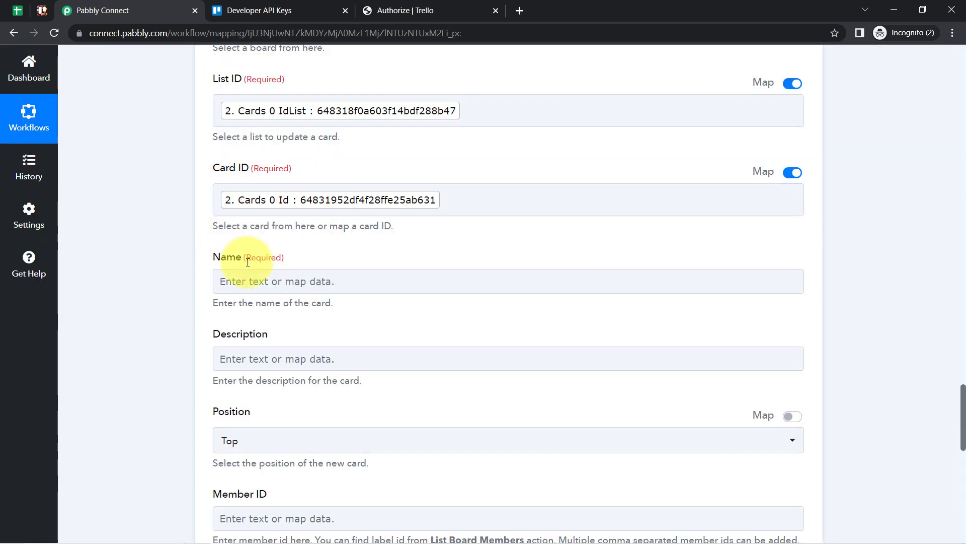
Check the sheet's Person Email column against the Trello card title, and map Person Email from Google Sheets into the Name field
{"action": "left_click_drag", "start_coordinate": [221, 257], "coordinate": [285, 258]}
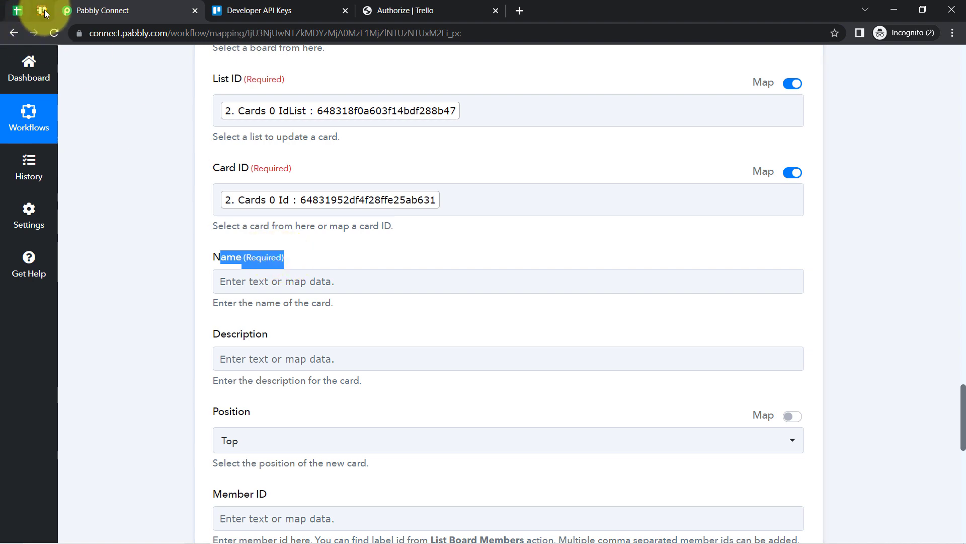
{"action": "scroll", "coordinate": [141, 240], "scroll_direction": "down", "scroll_amount": 4}
{"action": "left_click", "coordinate": [17, 10]}
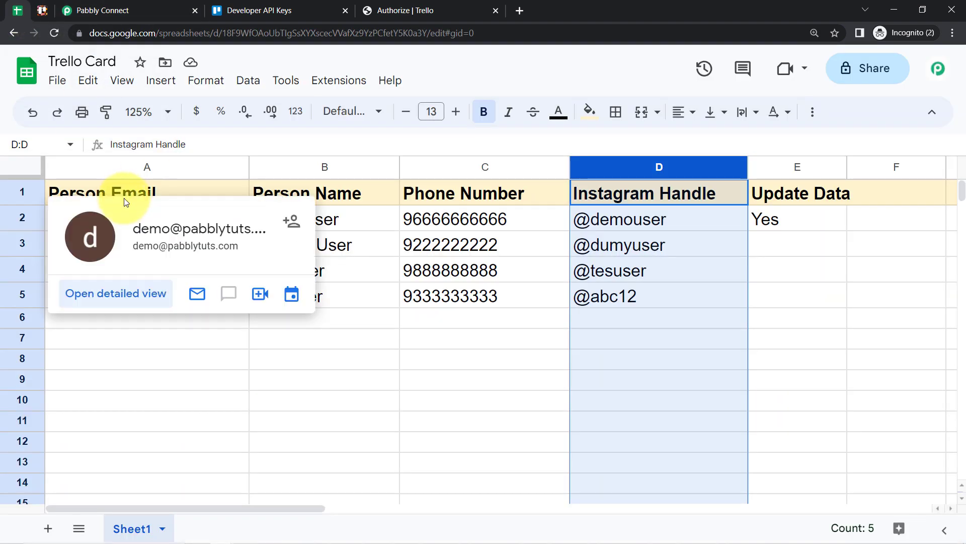
{"action": "left_click", "coordinate": [242, 403]}
{"action": "left_click", "coordinate": [42, 10]}
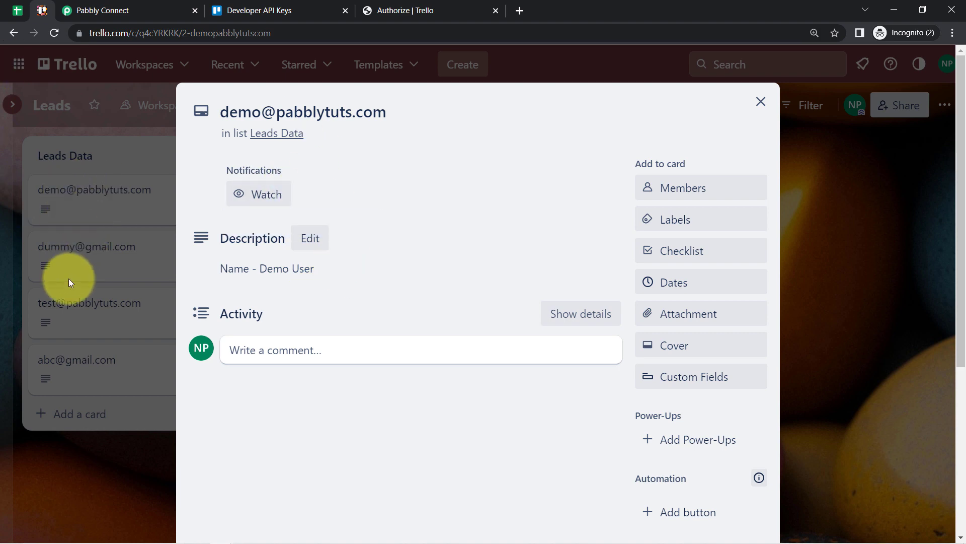
{"action": "left_click", "coordinate": [65, 10]}
{"action": "left_click", "coordinate": [224, 95]}
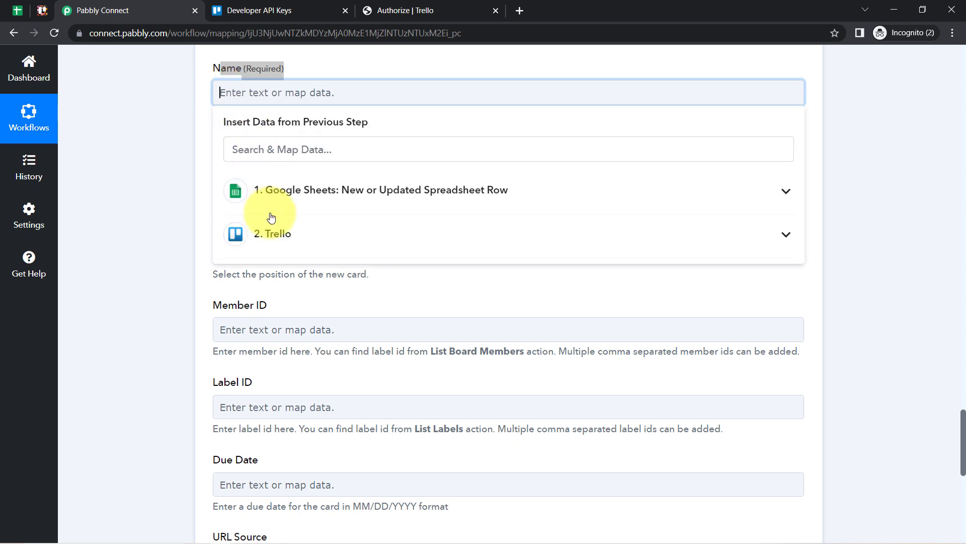
{"action": "left_click", "coordinate": [270, 200]}
{"action": "scroll", "coordinate": [348, 392], "scroll_direction": "down", "scroll_amount": 1}
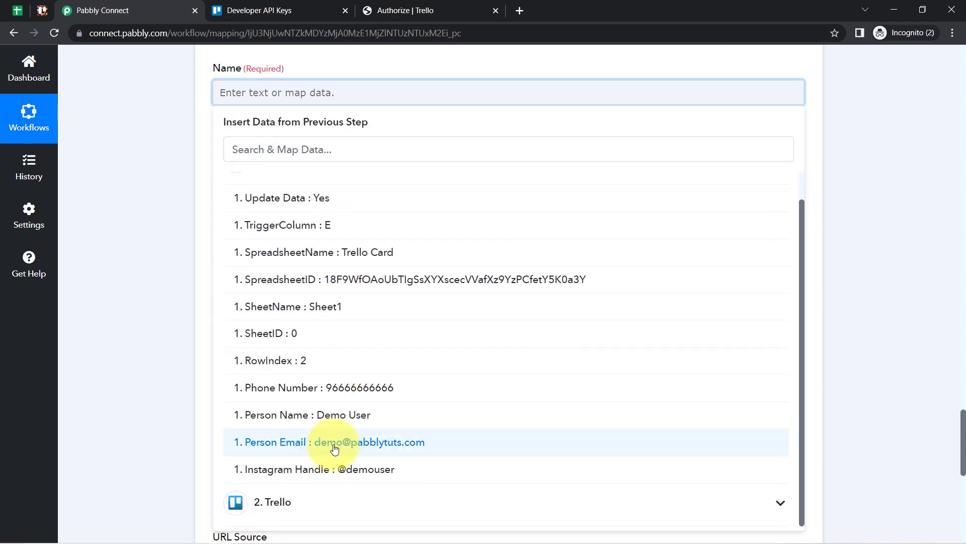
{"action": "left_click", "coordinate": [325, 441]}
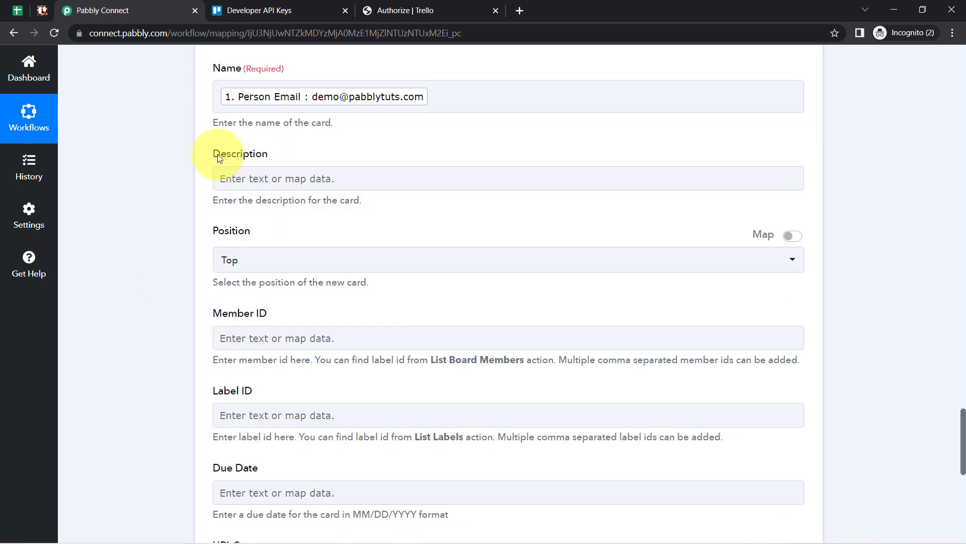
Compare the spreadsheet's Phone Number and Instagram Handle columns with the description of the open Trello card for the Description field
{"action": "left_click_drag", "start_coordinate": [219, 155], "coordinate": [241, 157]}
{"action": "left_click", "coordinate": [18, 10]}
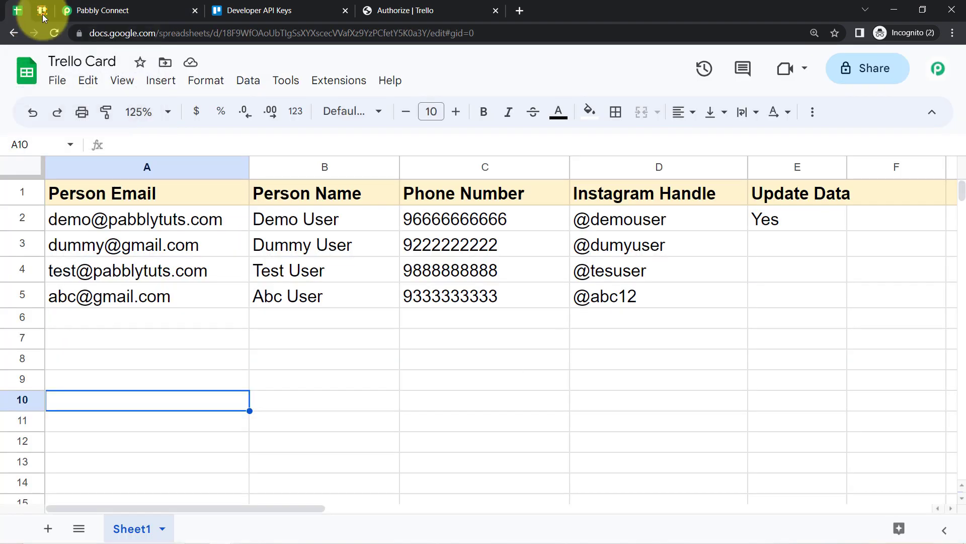
{"action": "left_click", "coordinate": [492, 169]}
{"action": "left_click", "coordinate": [631, 167]}
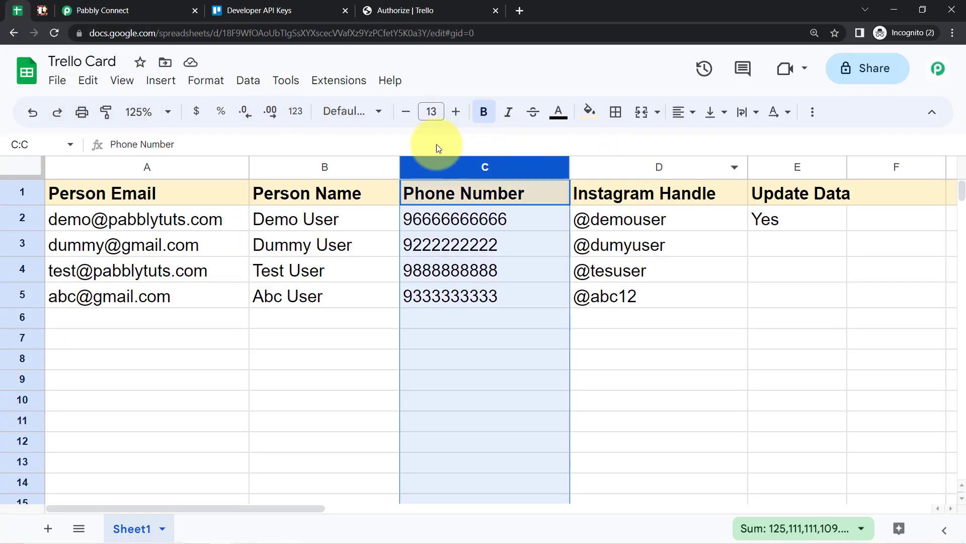
{"action": "left_click", "coordinate": [101, 10]}
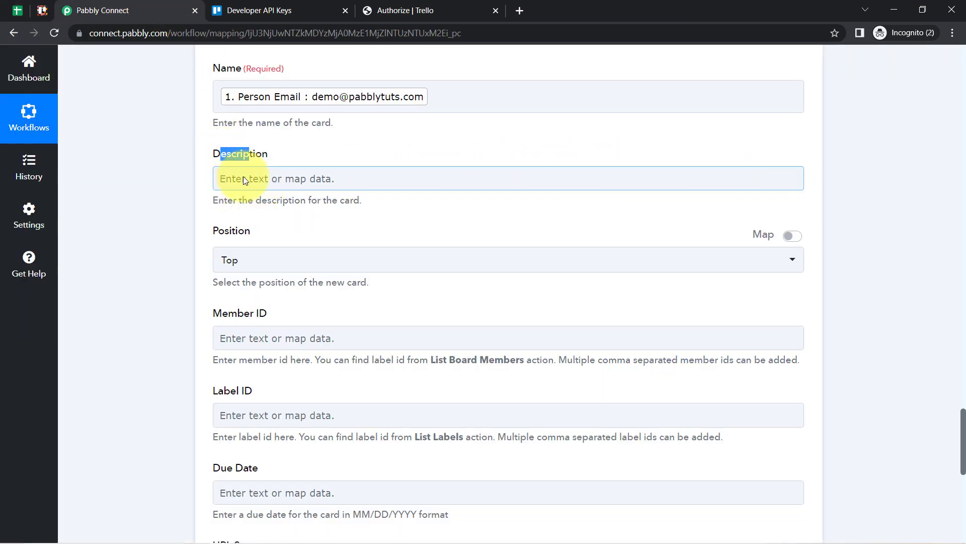
{"action": "left_click", "coordinate": [245, 179]}
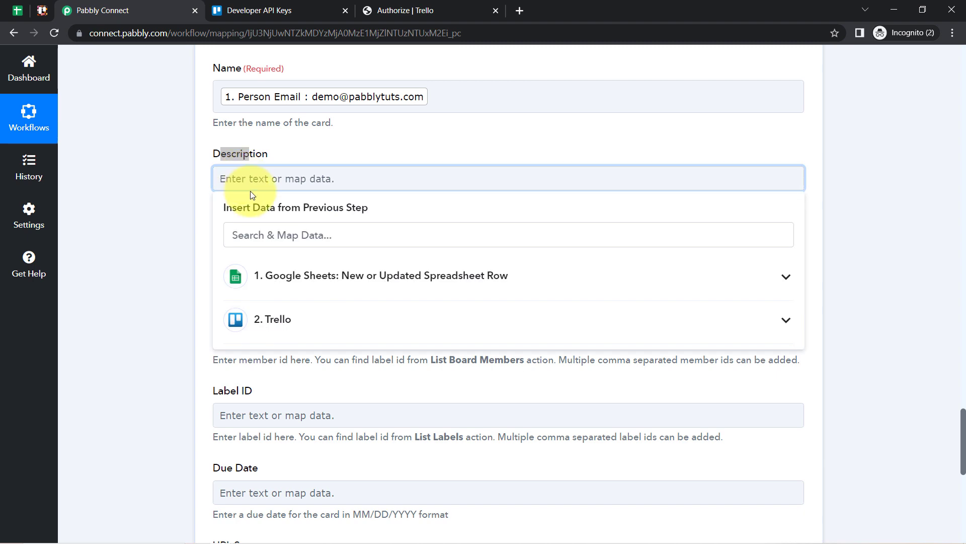
{"action": "left_click", "coordinate": [19, 10]}
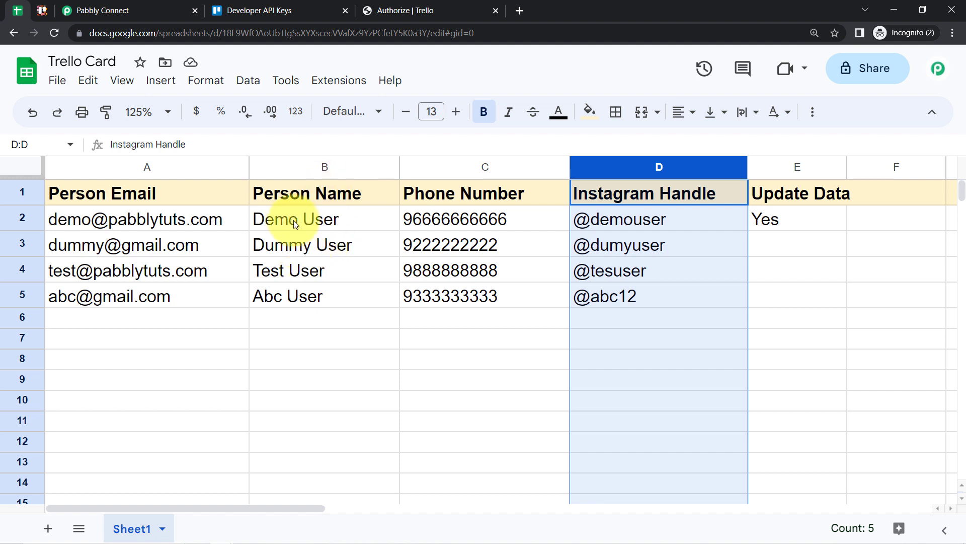
{"action": "left_click", "coordinate": [42, 10]}
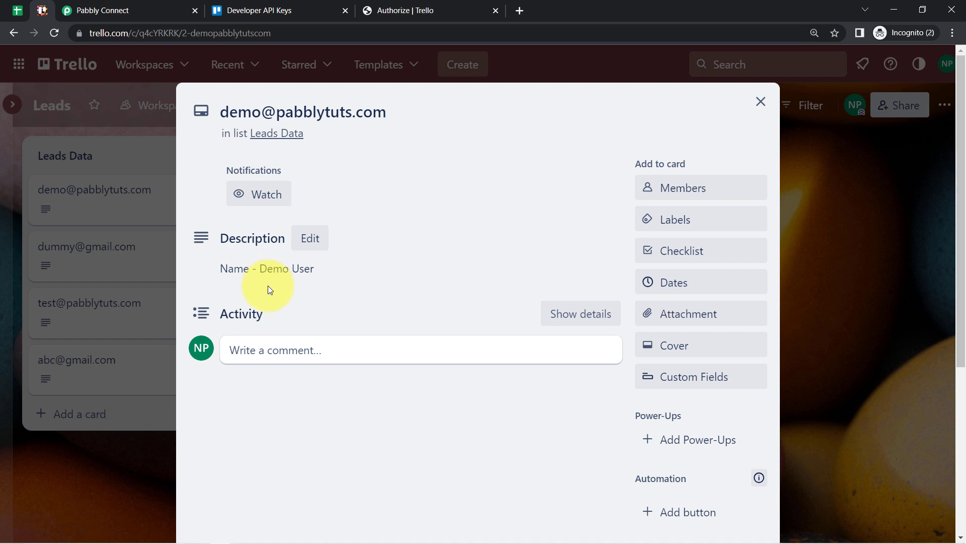
{"action": "left_click", "coordinate": [111, 2]}
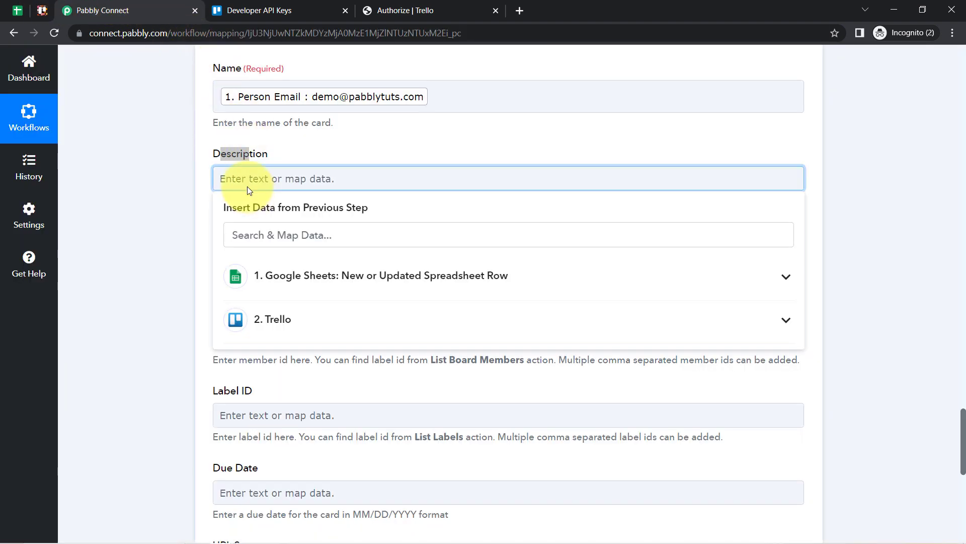
Start the Description with "Name -" followed by the mapped Person Name from the Google Sheets trigger
{"action": "type", "text": "Name -"}
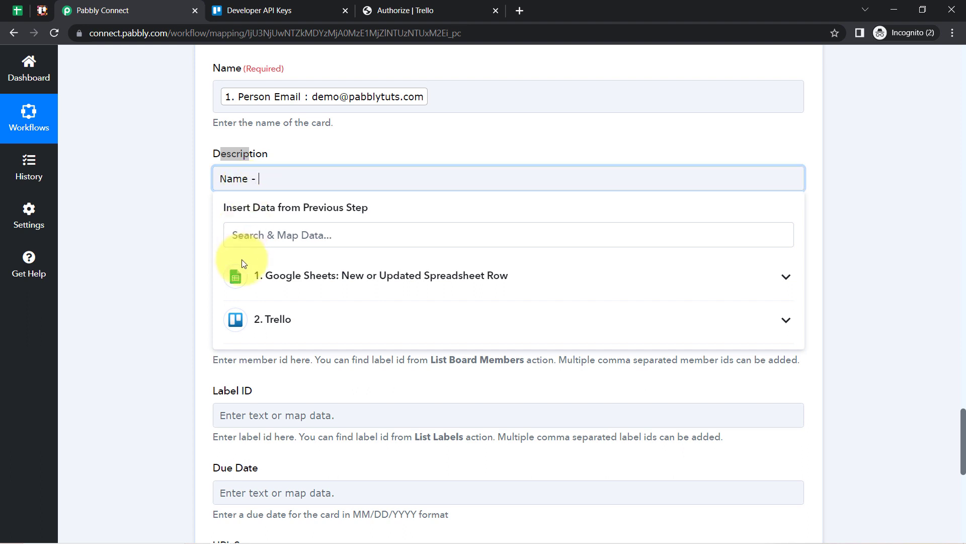
{"action": "left_click", "coordinate": [255, 281]}
{"action": "scroll", "coordinate": [352, 370], "scroll_direction": "down", "scroll_amount": 2}
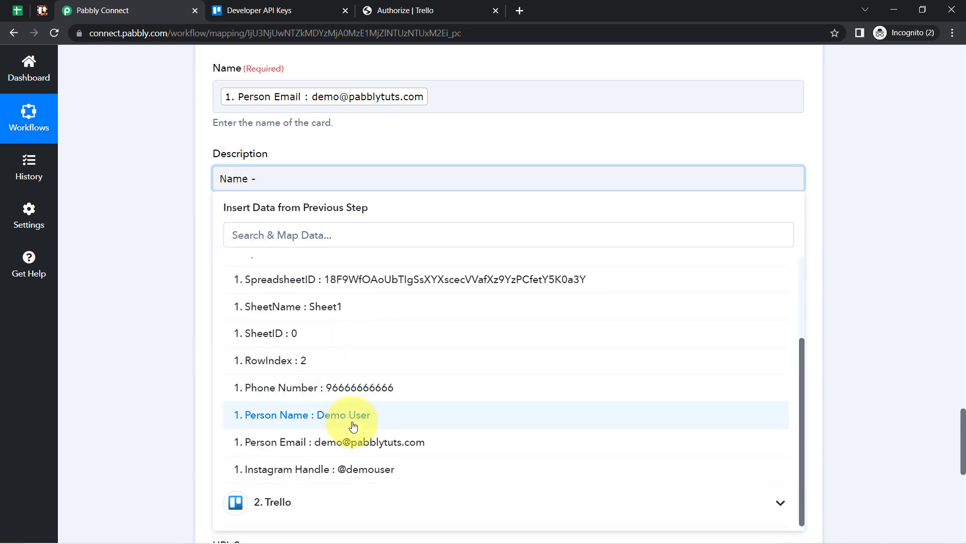
{"action": "left_click", "coordinate": [352, 421]}
Add phone number and "Instagram Handle -" lines to the Description, each followed by its matching value mapped from the Google Sheets trigger
{"action": "key", "text": "Return"}
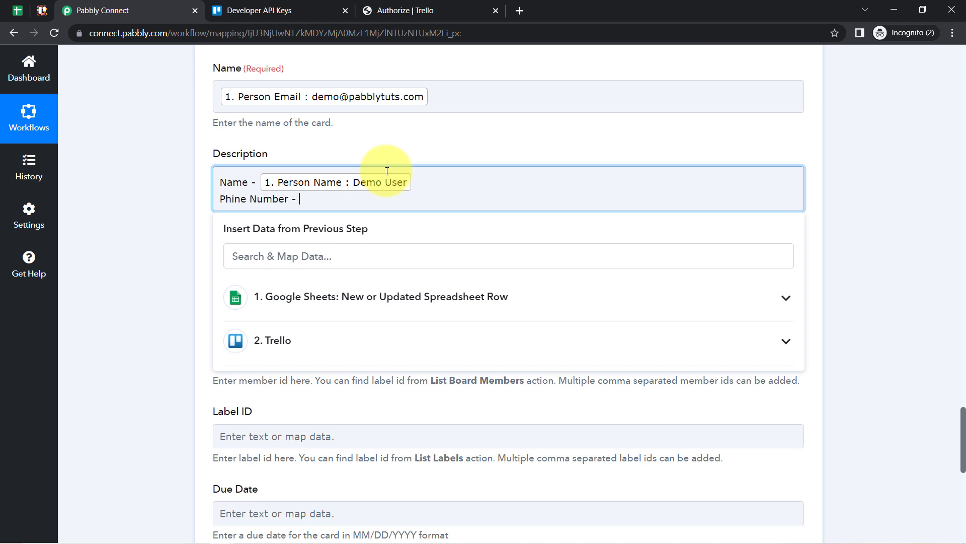
{"action": "left_click", "coordinate": [320, 295]}
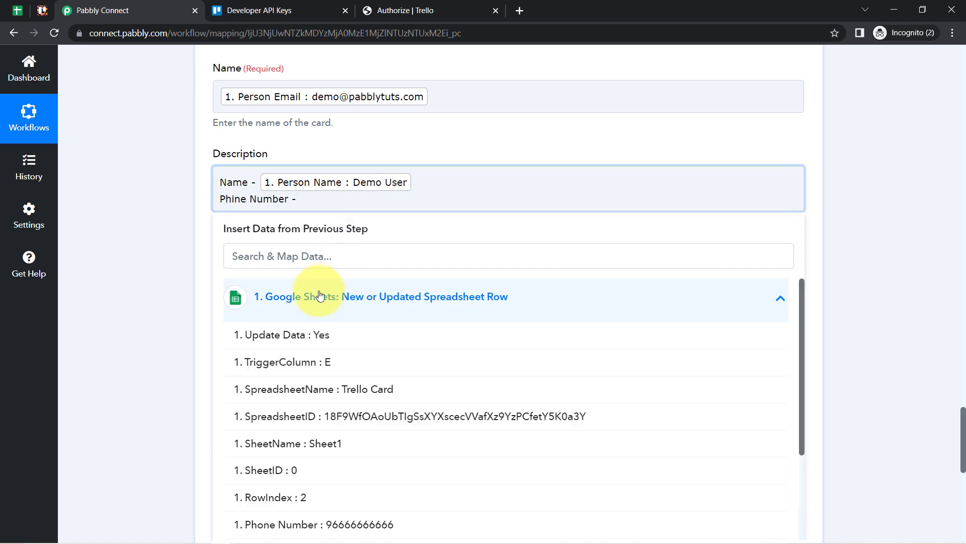
{"action": "left_click", "coordinate": [320, 519]}
{"action": "key", "text": "Return"}
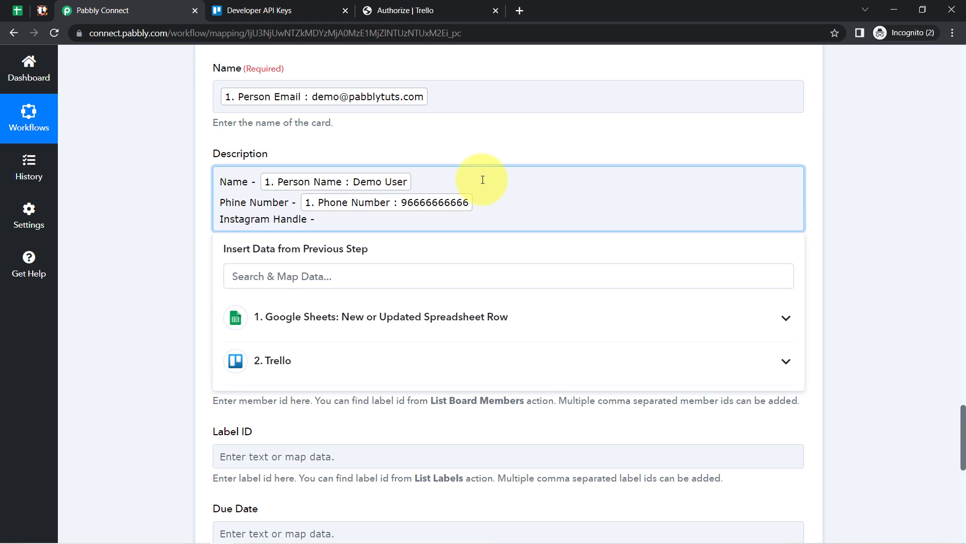
{"action": "left_click", "coordinate": [347, 317]}
{"action": "scroll", "coordinate": [455, 390], "scroll_direction": "down", "scroll_amount": 3}
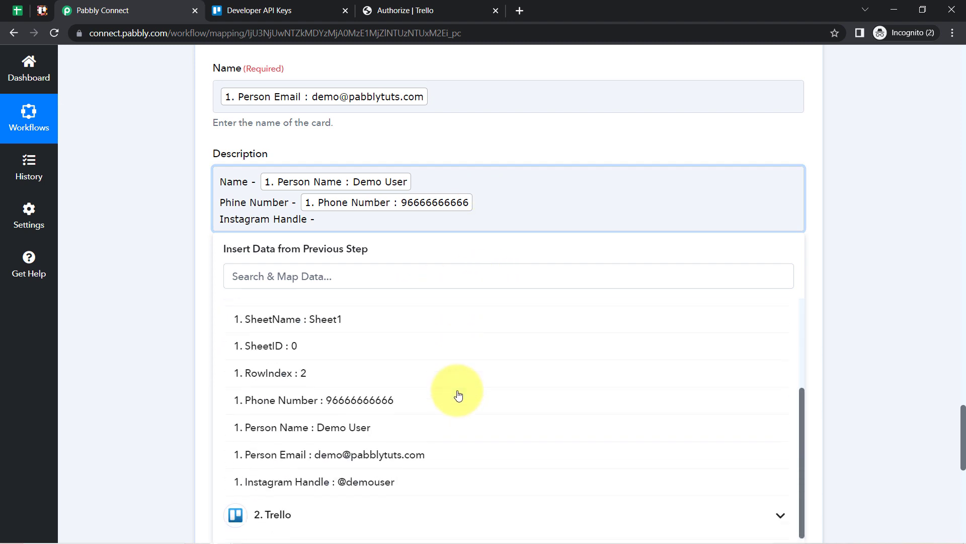
{"action": "left_click", "coordinate": [319, 491]}
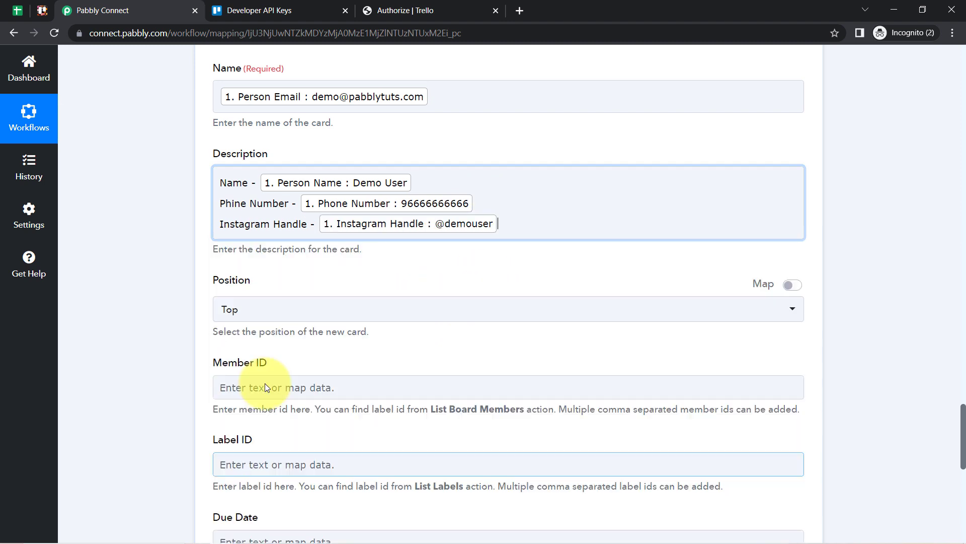
{"action": "left_click", "coordinate": [136, 232]}
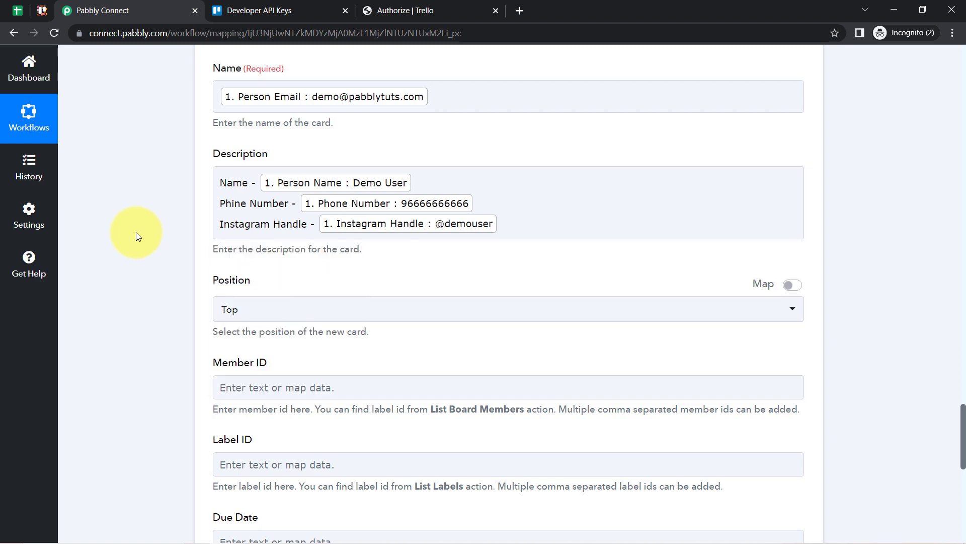
Correct the misspelled label in the second Description line so it reads "Phone Number -"
{"action": "scroll", "coordinate": [140, 241], "scroll_direction": "down", "scroll_amount": 4}
{"action": "scroll", "coordinate": [140, 240], "scroll_direction": "up", "scroll_amount": 1}
{"action": "scroll", "coordinate": [133, 252], "scroll_direction": "down", "scroll_amount": 8}
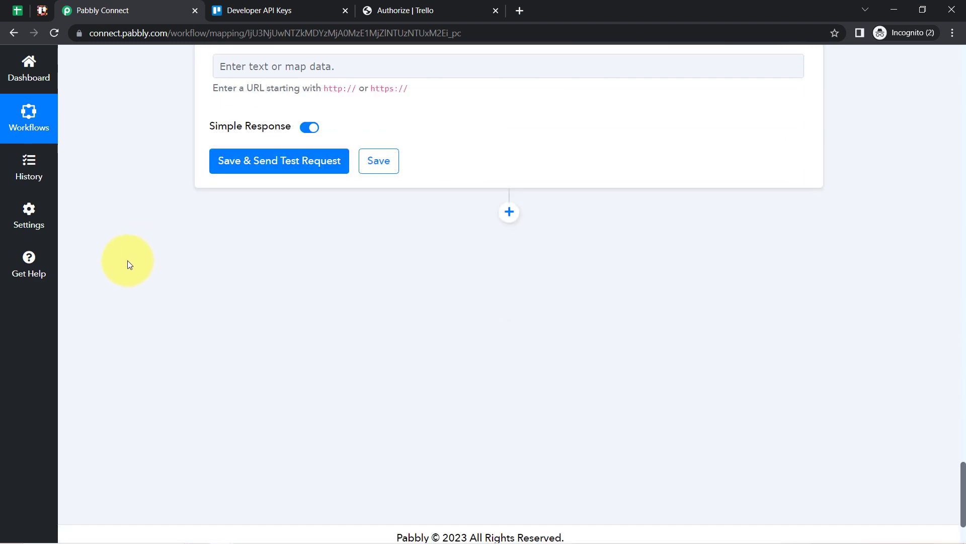
{"action": "scroll", "coordinate": [146, 229], "scroll_direction": "up", "scroll_amount": 11}
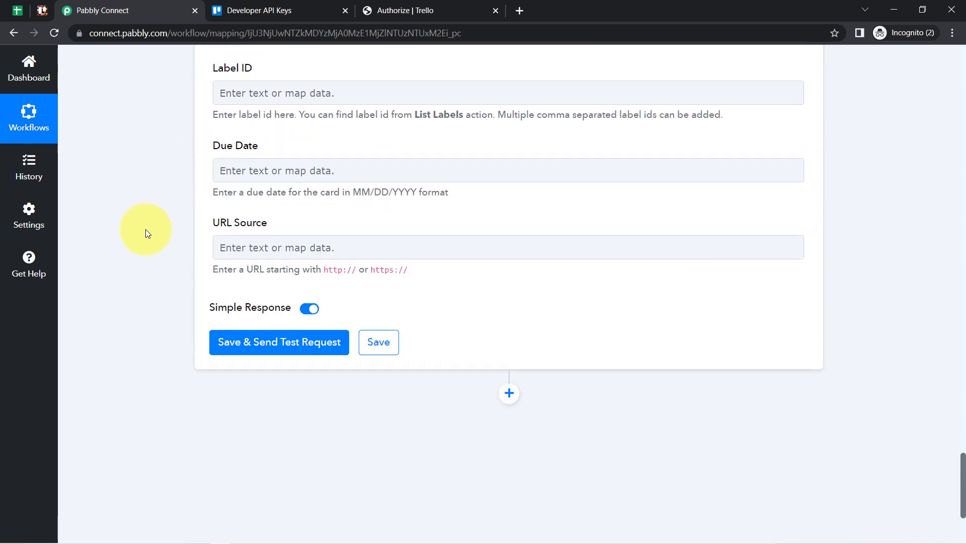
{"action": "scroll", "coordinate": [251, 95], "scroll_direction": "down", "scroll_amount": 1}
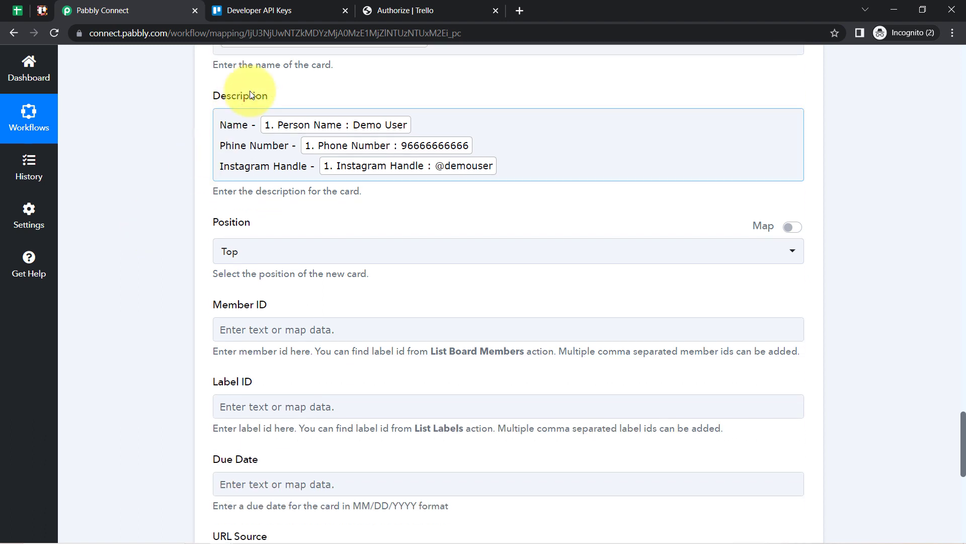
{"action": "left_click", "coordinate": [231, 132]}
{"action": "left_click", "coordinate": [232, 160]}
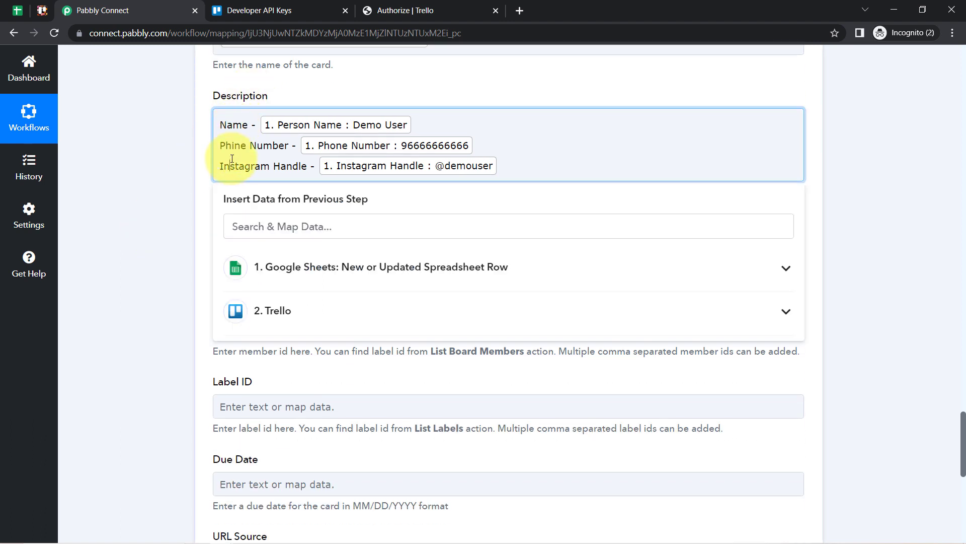
{"action": "left_click", "coordinate": [233, 146]}
{"action": "key", "text": "BackSpace"}
{"action": "type", "text": "o"}
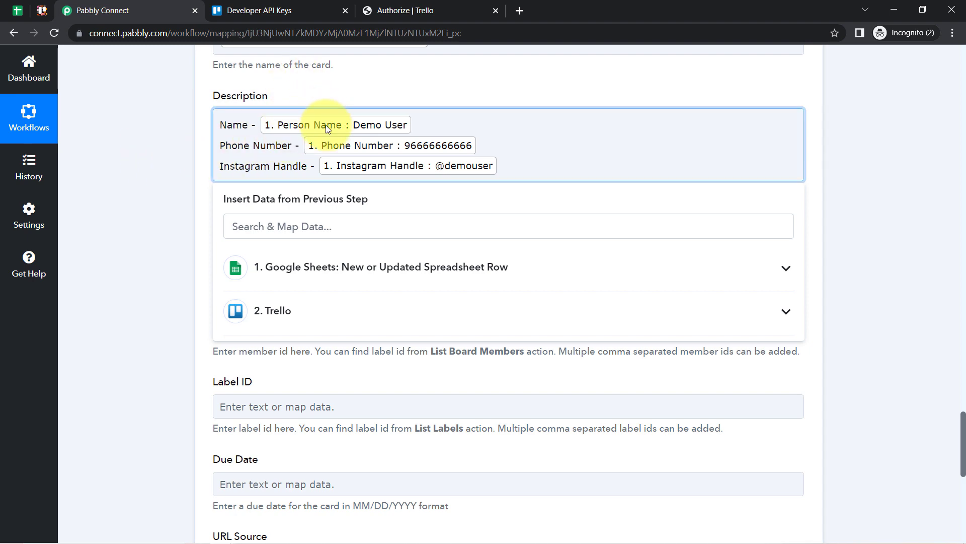
Check the card's description in Trello, and save the Update a Card step in Pabbly Connect with a test request
{"action": "scroll", "coordinate": [137, 310], "scroll_direction": "down", "scroll_amount": 3}
{"action": "left_click", "coordinate": [136, 310]}
{"action": "scroll", "coordinate": [137, 310], "scroll_direction": "down", "scroll_amount": 4}
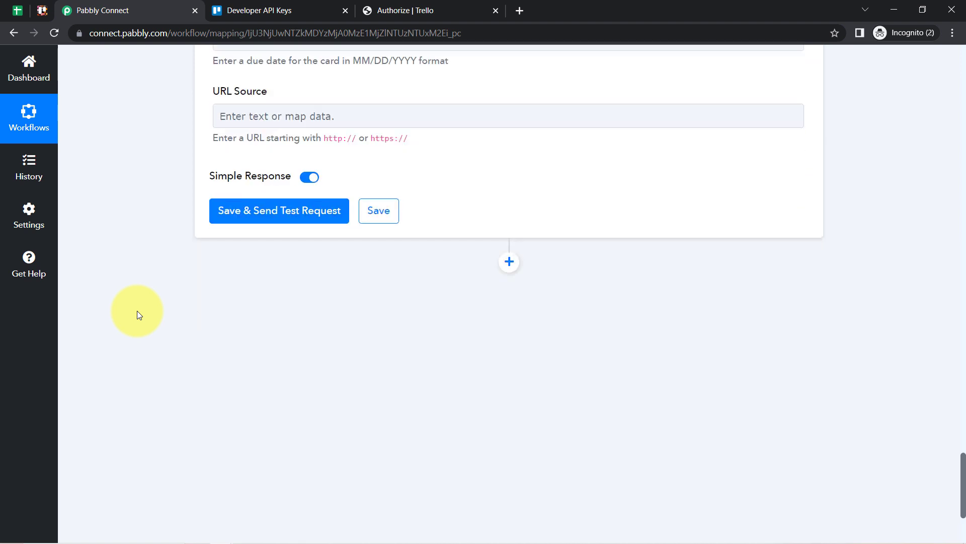
{"action": "left_click", "coordinate": [43, 12]}
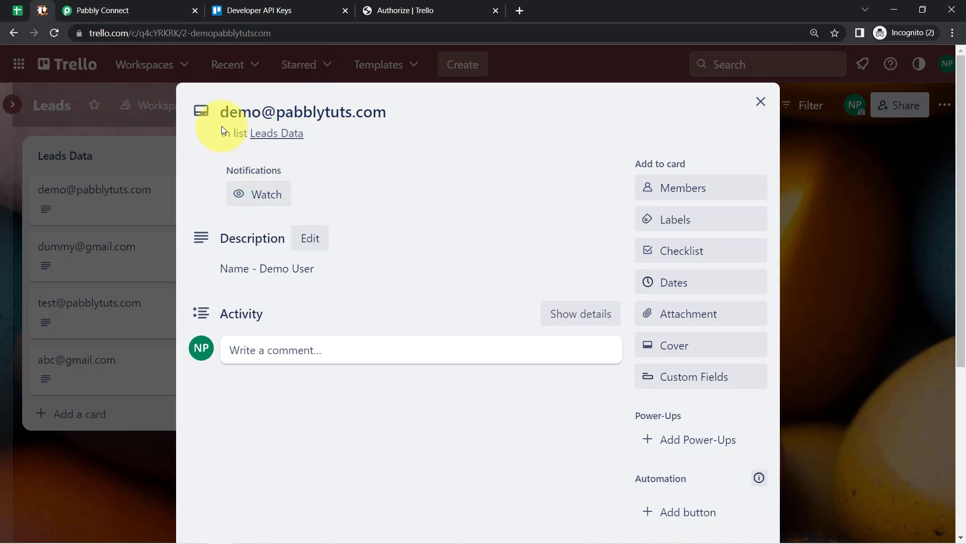
{"action": "left_click", "coordinate": [102, 10]}
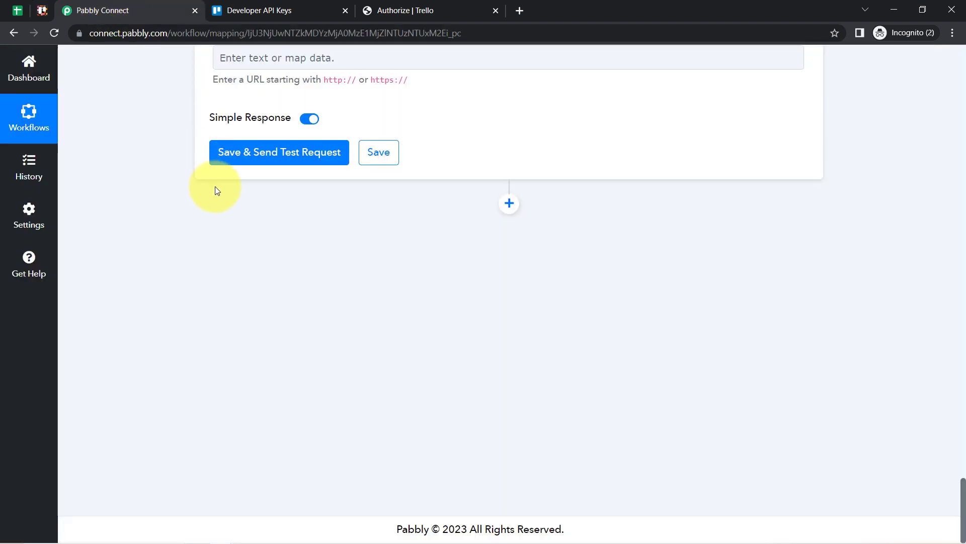
{"action": "left_click", "coordinate": [269, 160]}
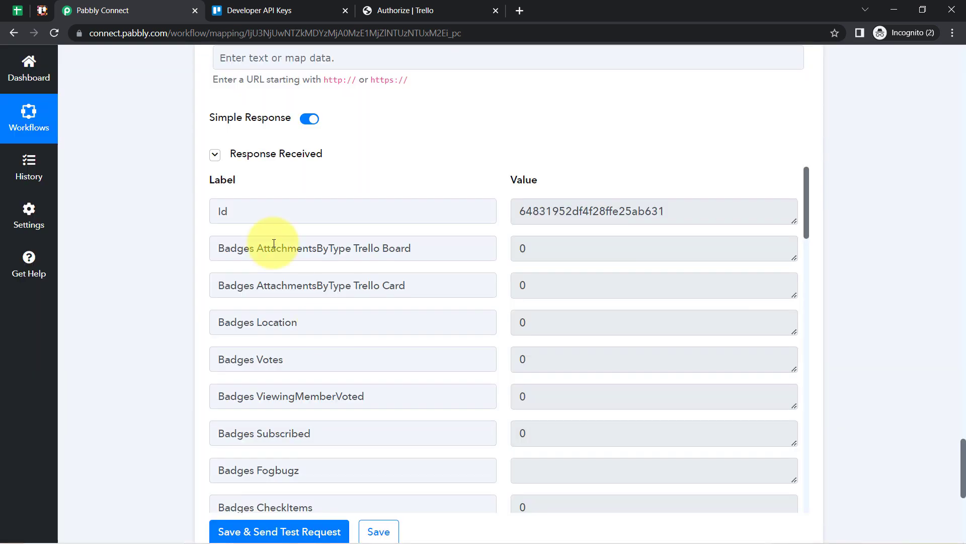
{"action": "left_click", "coordinate": [285, 155]}
{"action": "left_click", "coordinate": [286, 155]}
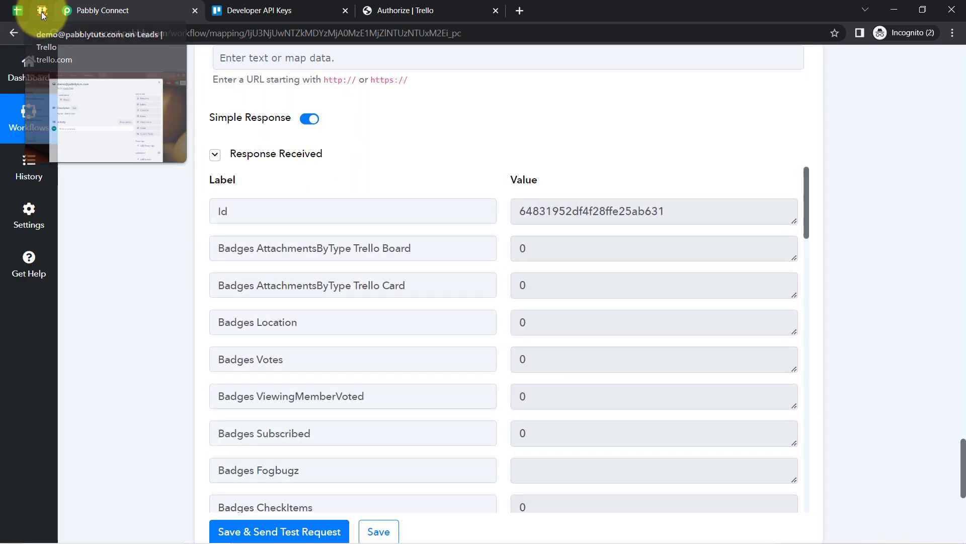
Check the test card's description in Trello against the spreadsheet, and review the Update Data cells in rows 3 to 5
{"action": "left_click", "coordinate": [41, 11]}
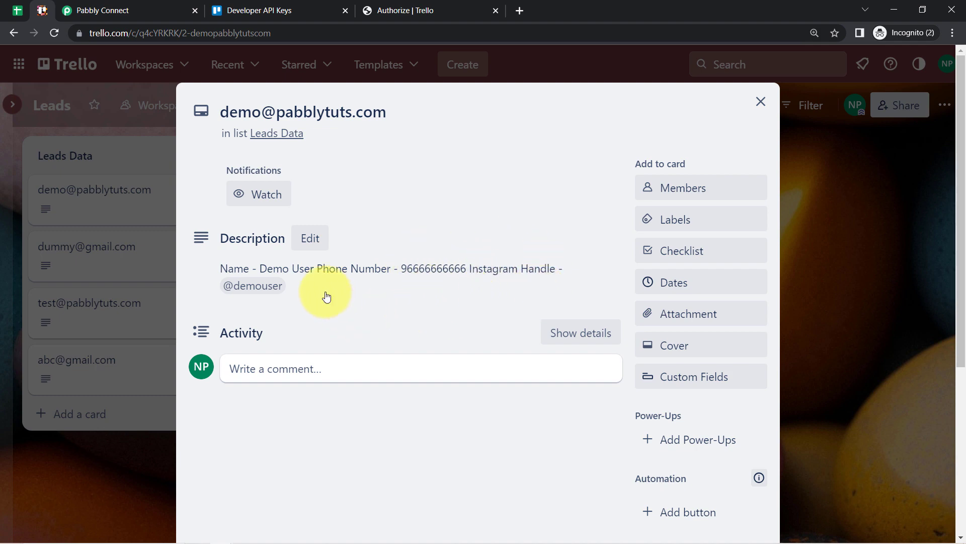
{"action": "left_click", "coordinate": [15, 8]}
{"action": "left_click", "coordinate": [636, 250]}
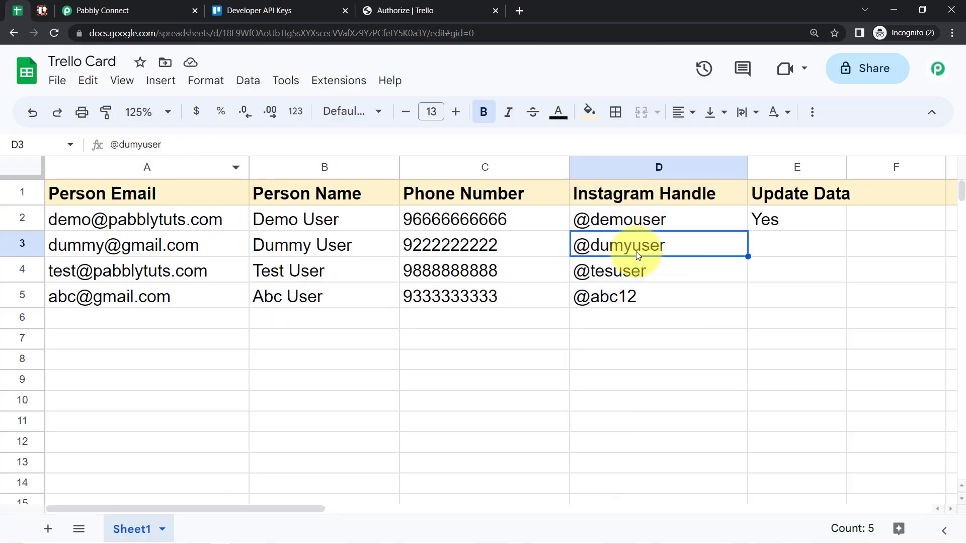
{"action": "left_click", "coordinate": [786, 248]}
{"action": "left_click", "coordinate": [779, 272]}
{"action": "left_click", "coordinate": [771, 299]}
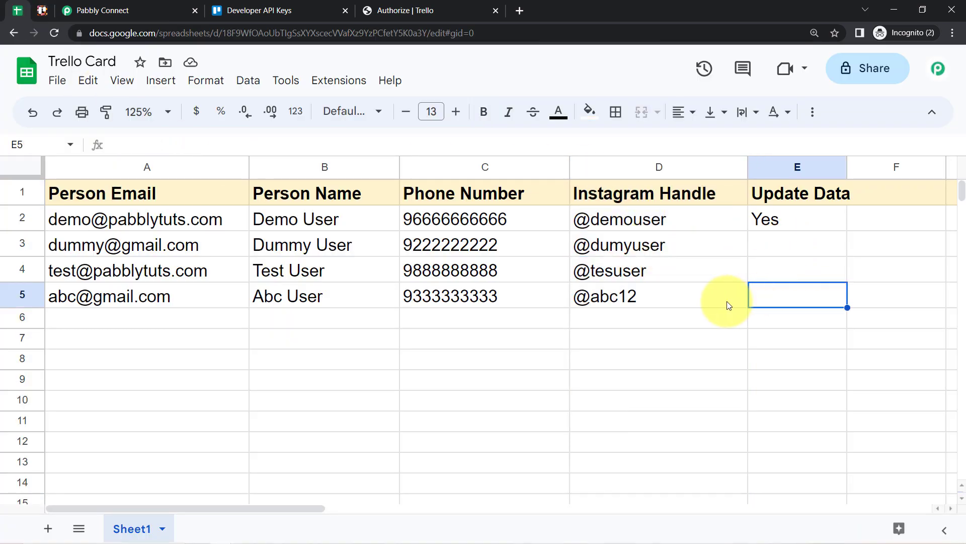
{"action": "left_click", "coordinate": [42, 10]}
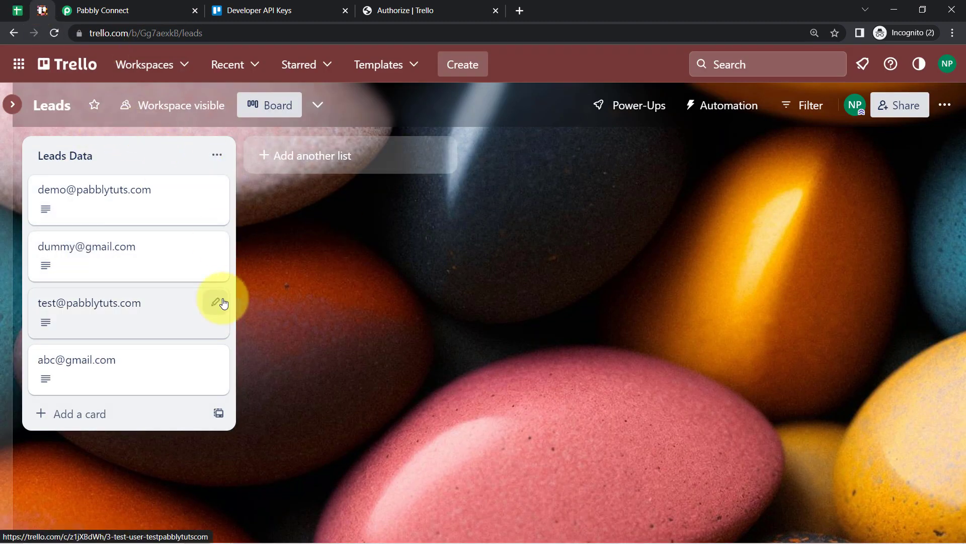
Switch to Pabbly Connect and review the Update a Card settings, the Search Card settings and the search response
{"action": "left_click", "coordinate": [115, 9]}
{"action": "scroll", "coordinate": [121, 166], "scroll_direction": "down", "scroll_amount": 10}
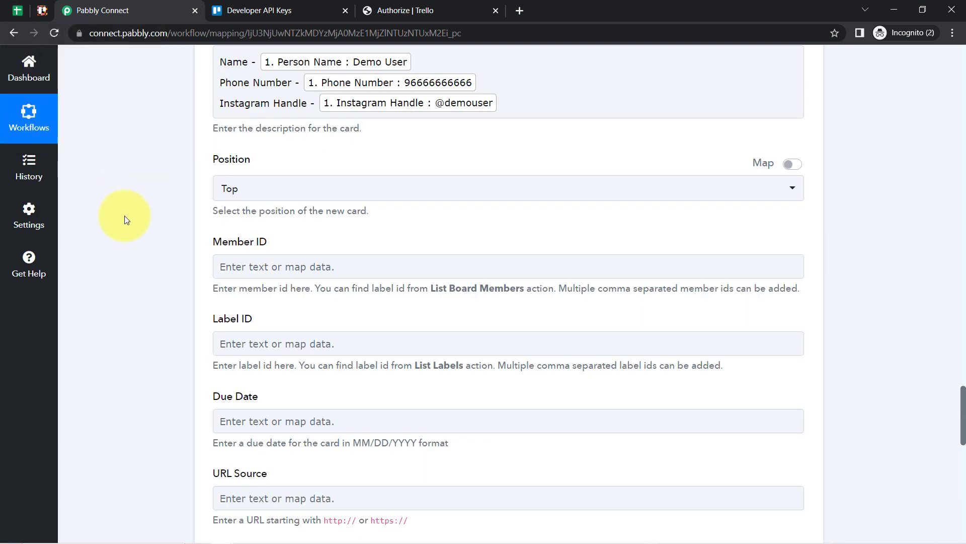
{"action": "scroll", "coordinate": [161, 249], "scroll_direction": "up", "scroll_amount": 15}
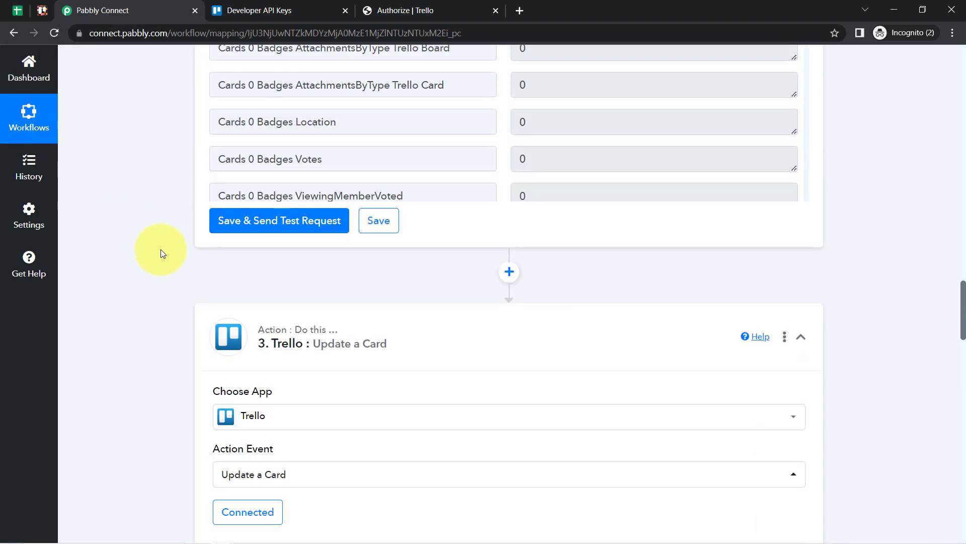
{"action": "scroll", "coordinate": [161, 249], "scroll_direction": "up", "scroll_amount": 10}
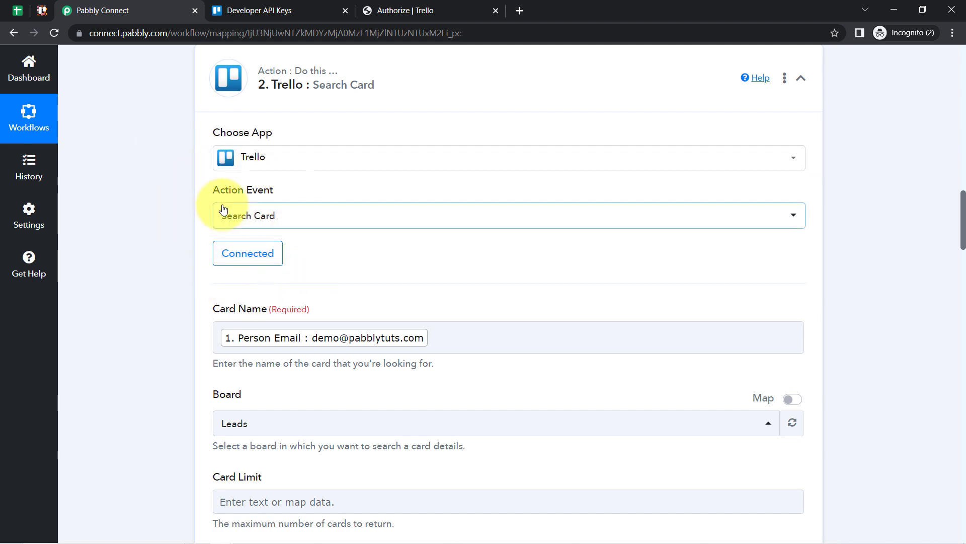
{"action": "scroll", "coordinate": [237, 307], "scroll_direction": "down", "scroll_amount": 10}
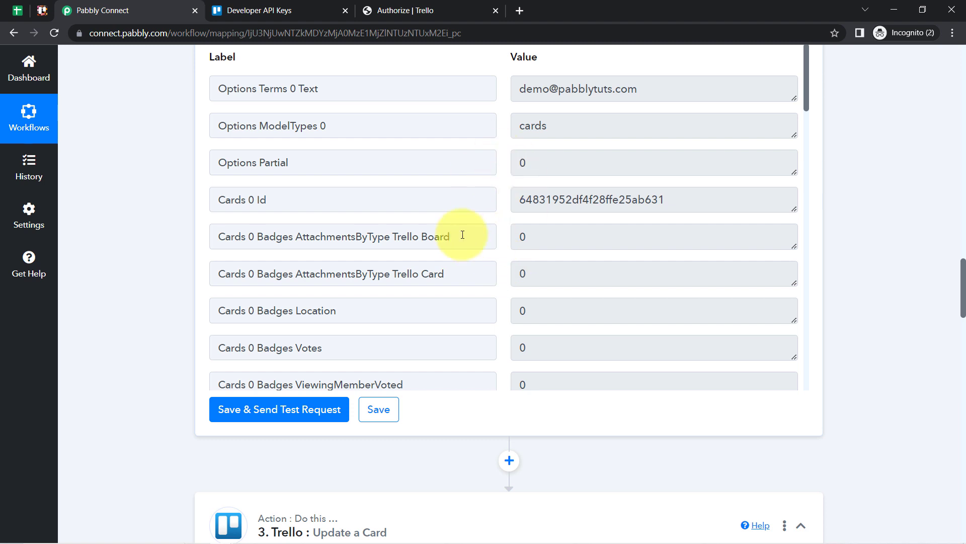
{"action": "scroll", "coordinate": [453, 282], "scroll_direction": "down", "scroll_amount": 4}
{"action": "scroll", "coordinate": [399, 335], "scroll_direction": "down", "scroll_amount": 5}
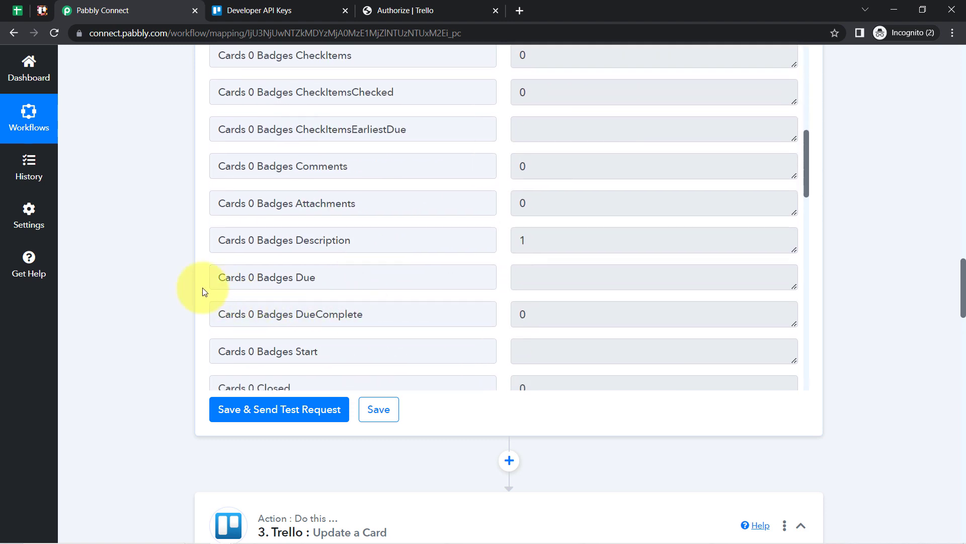
{"action": "scroll", "coordinate": [169, 277], "scroll_direction": "down", "scroll_amount": 3}
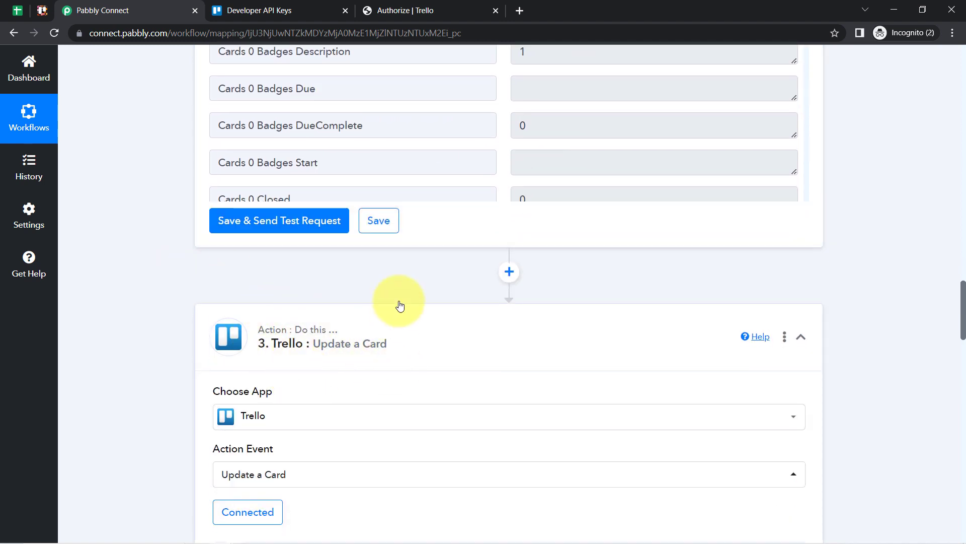
Insert a Filter by Pabbly action between the Search Card and Update a Card steps
{"action": "left_click", "coordinate": [509, 273]}
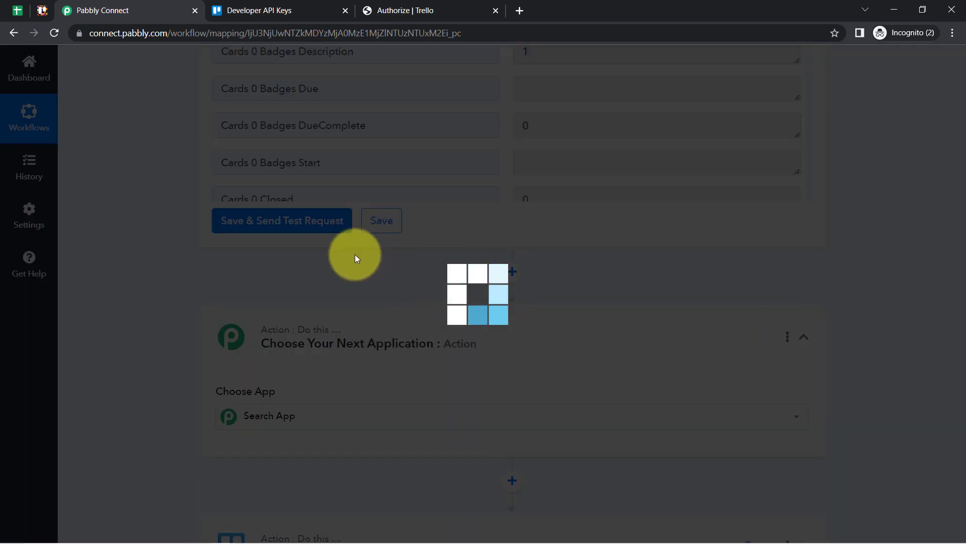
{"action": "scroll", "coordinate": [160, 321], "scroll_direction": "down", "scroll_amount": 4}
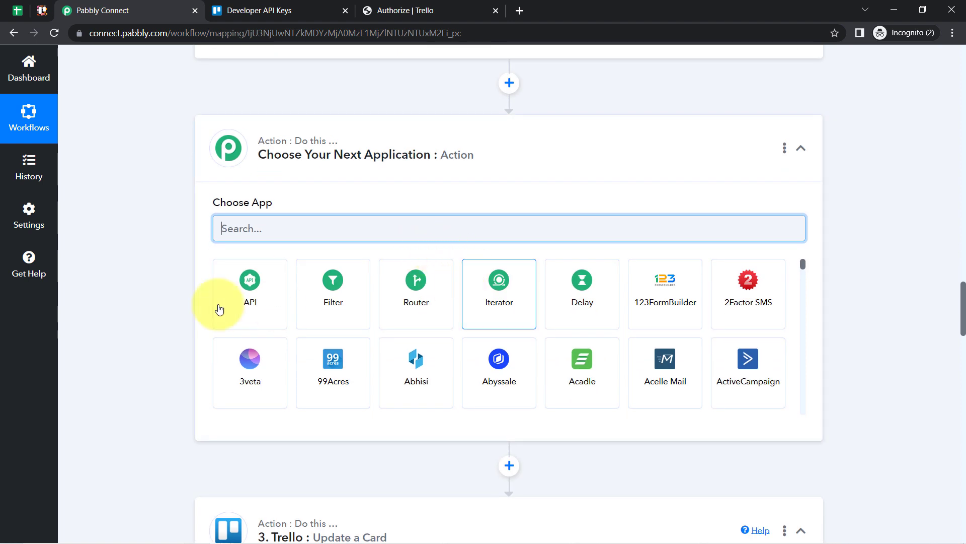
{"action": "left_click", "coordinate": [336, 307]}
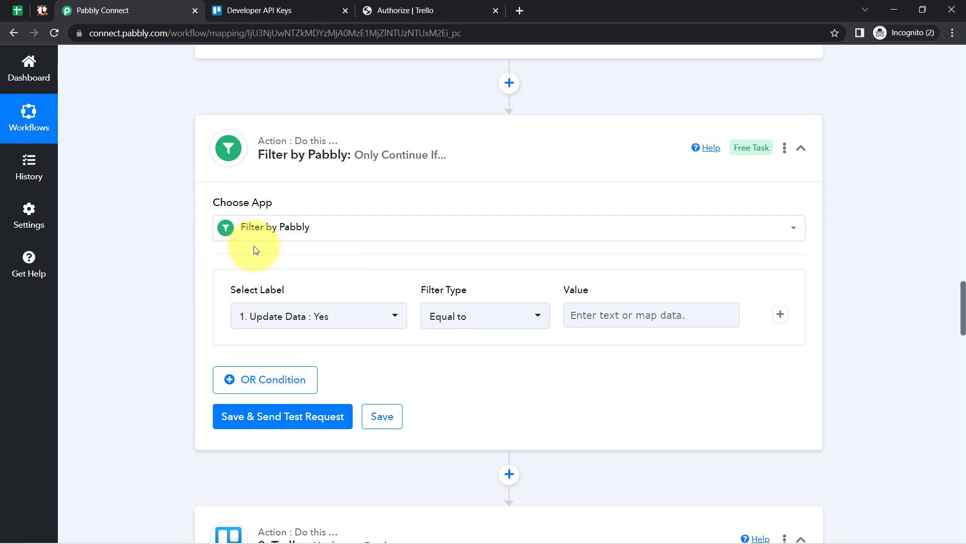
{"action": "scroll", "coordinate": [303, 258], "scroll_direction": "down", "scroll_amount": 1}
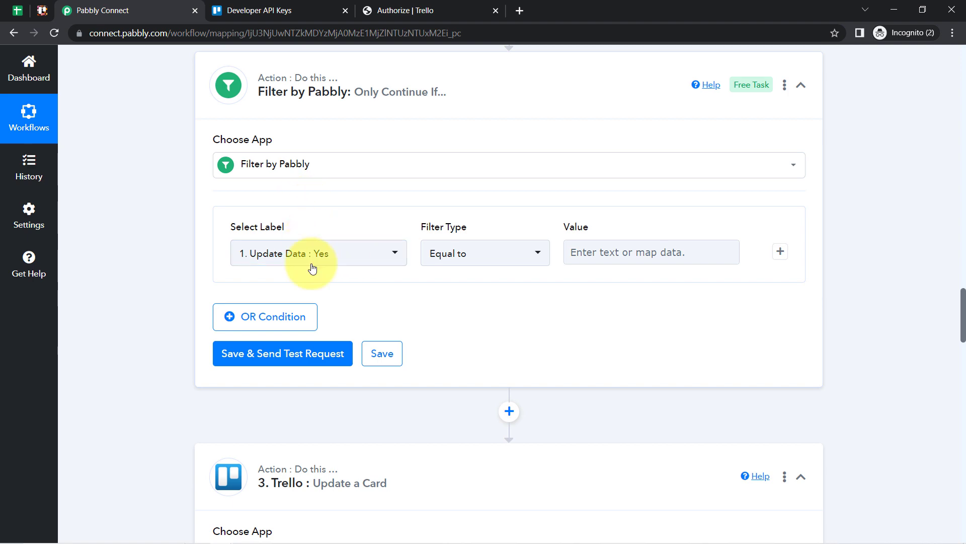
Check the Person Email column in the Google Sheets spreadsheet, and return to the filter step in Pabbly Connect
{"action": "left_click", "coordinate": [12, 12]}
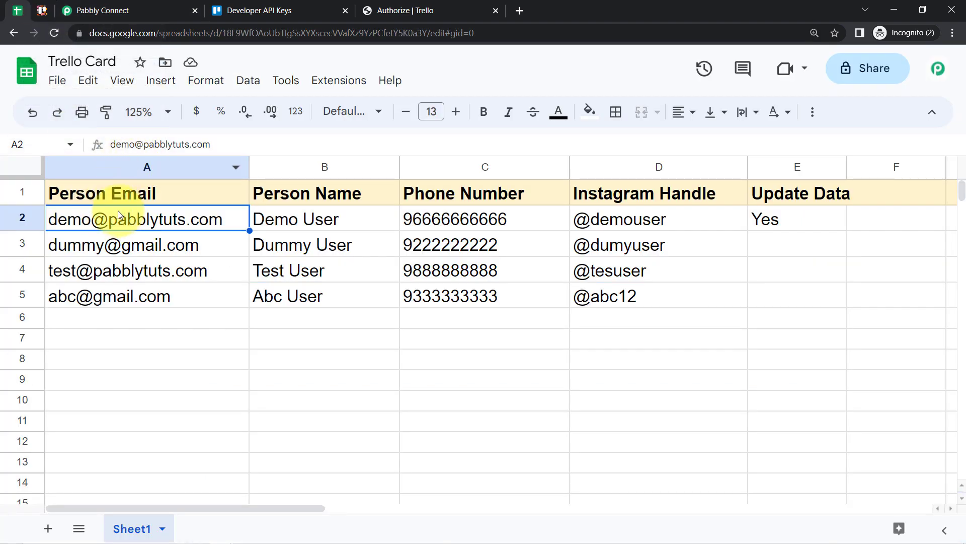
{"action": "mouse_move", "coordinate": [116, 208]}
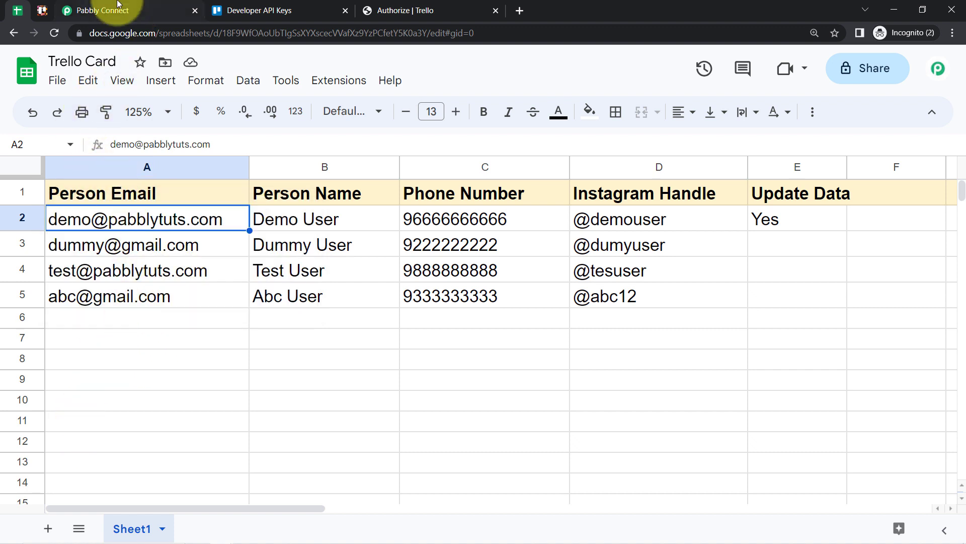
{"action": "left_click", "coordinate": [91, 10]}
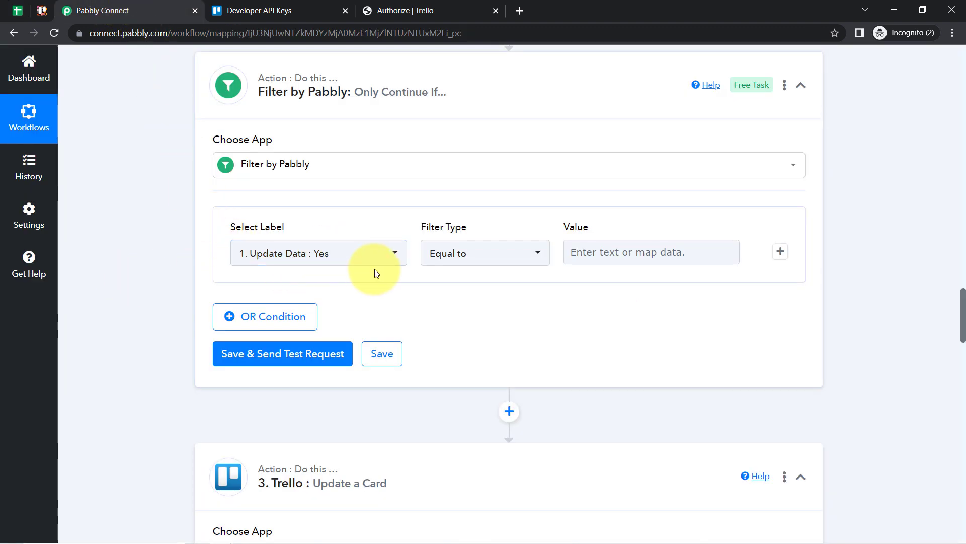
Set the filter condition's label to Person Email from the Google Sheets trigger data
{"action": "left_click", "coordinate": [317, 257]}
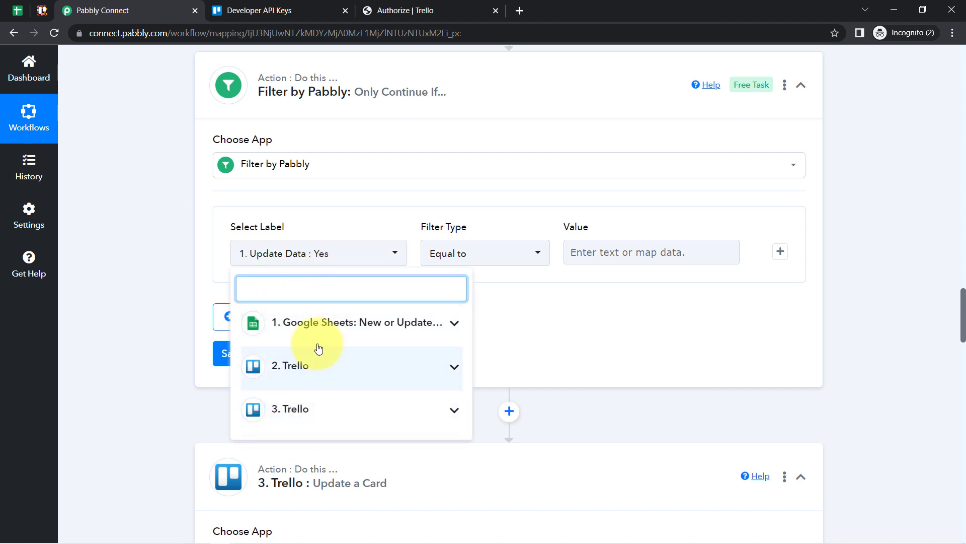
{"action": "left_click", "coordinate": [302, 323]}
{"action": "scroll", "coordinate": [191, 248], "scroll_direction": "down", "scroll_amount": 1}
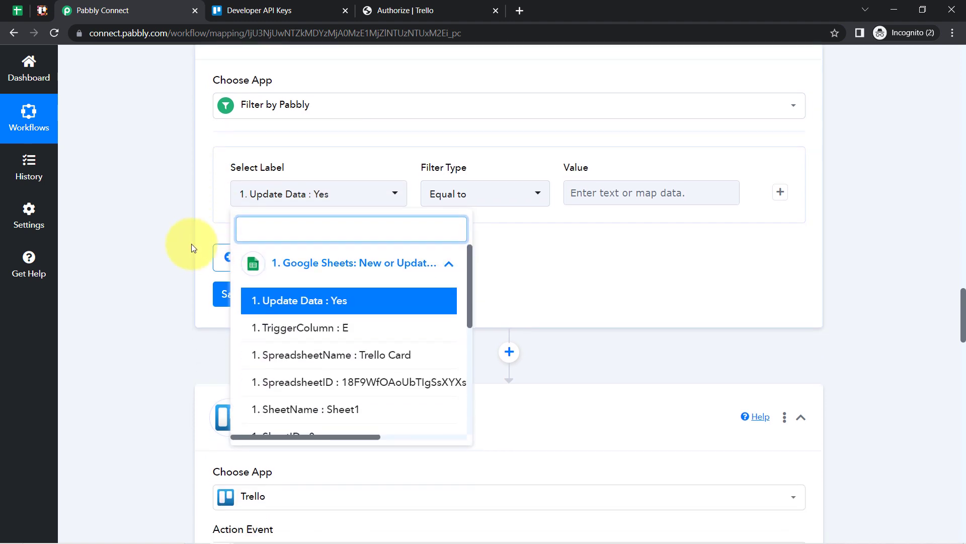
{"action": "scroll", "coordinate": [191, 247], "scroll_direction": "down", "scroll_amount": 3}
{"action": "scroll", "coordinate": [326, 283], "scroll_direction": "down", "scroll_amount": 1}
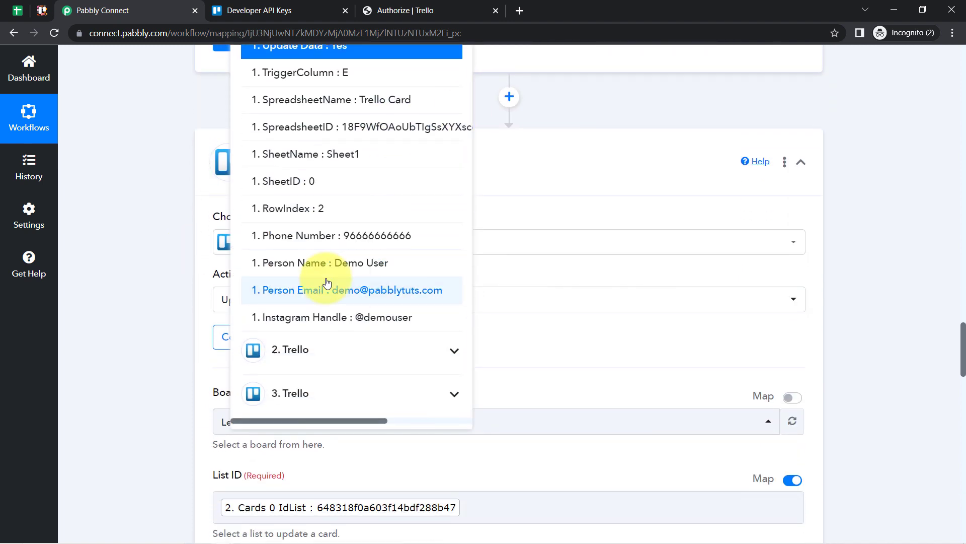
{"action": "left_click", "coordinate": [250, 283]}
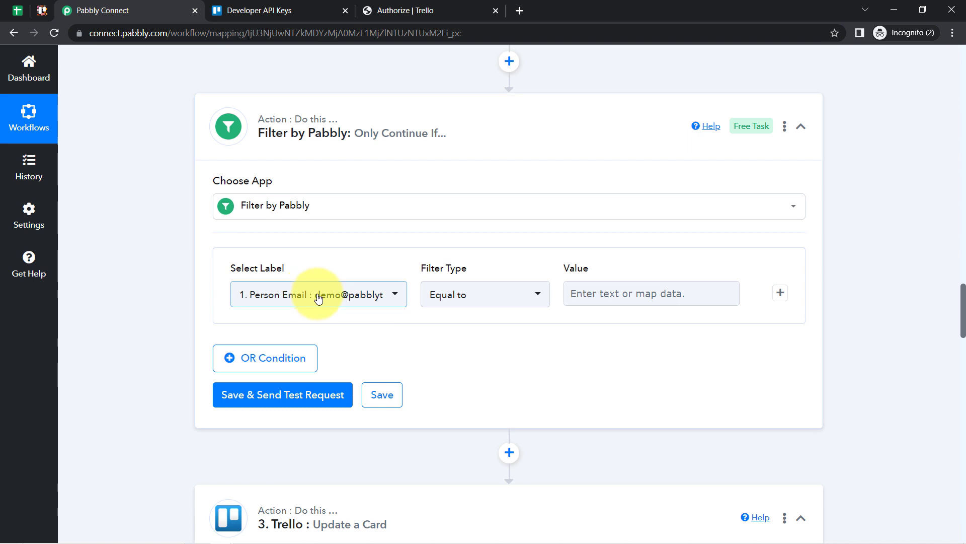
Examine the Cards 0 Id label and its value in the Search Card response
{"action": "scroll", "coordinate": [147, 306], "scroll_direction": "up", "scroll_amount": 5}
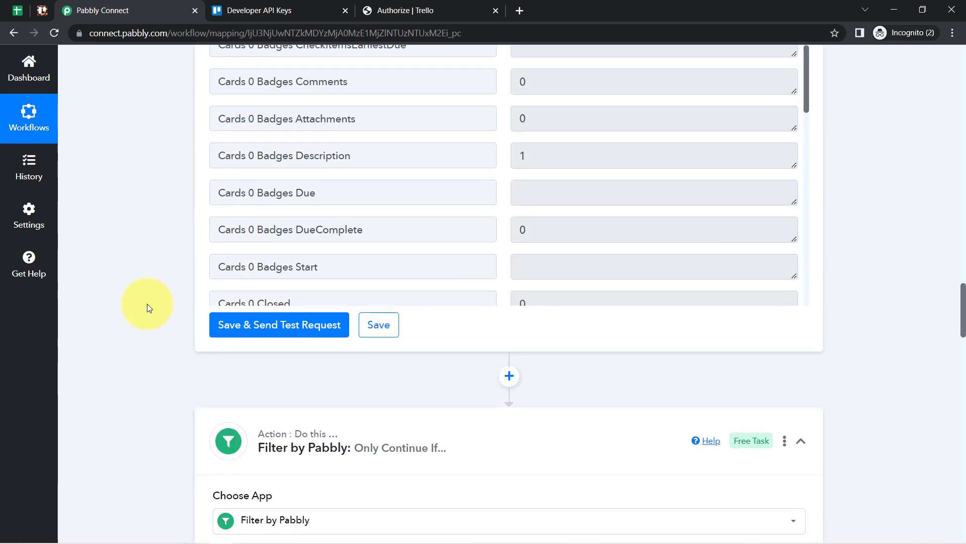
{"action": "scroll", "coordinate": [146, 304], "scroll_direction": "up", "scroll_amount": 7}
{"action": "scroll", "coordinate": [352, 302], "scroll_direction": "down", "scroll_amount": 1}
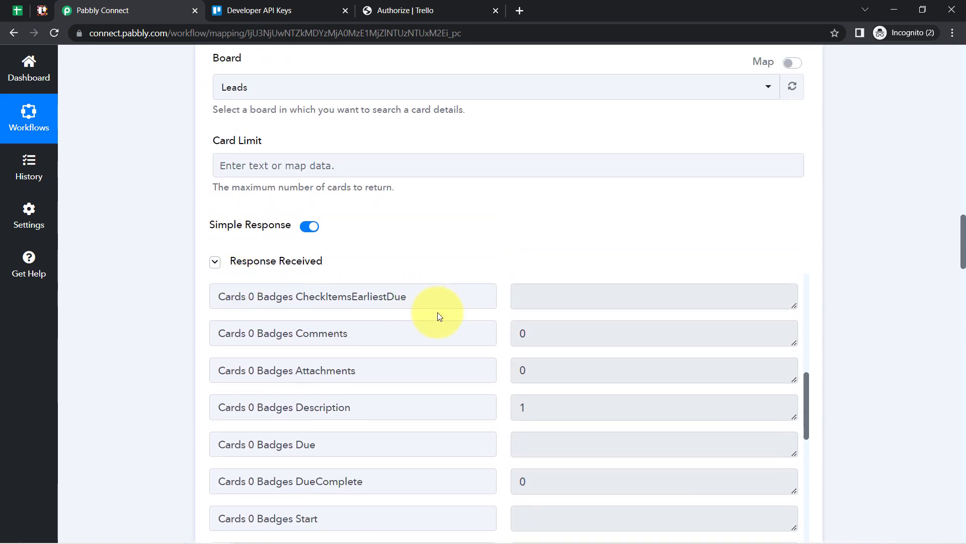
{"action": "scroll", "coordinate": [493, 244], "scroll_direction": "down", "scroll_amount": 1}
{"action": "scroll", "coordinate": [413, 320], "scroll_direction": "up", "scroll_amount": 6}
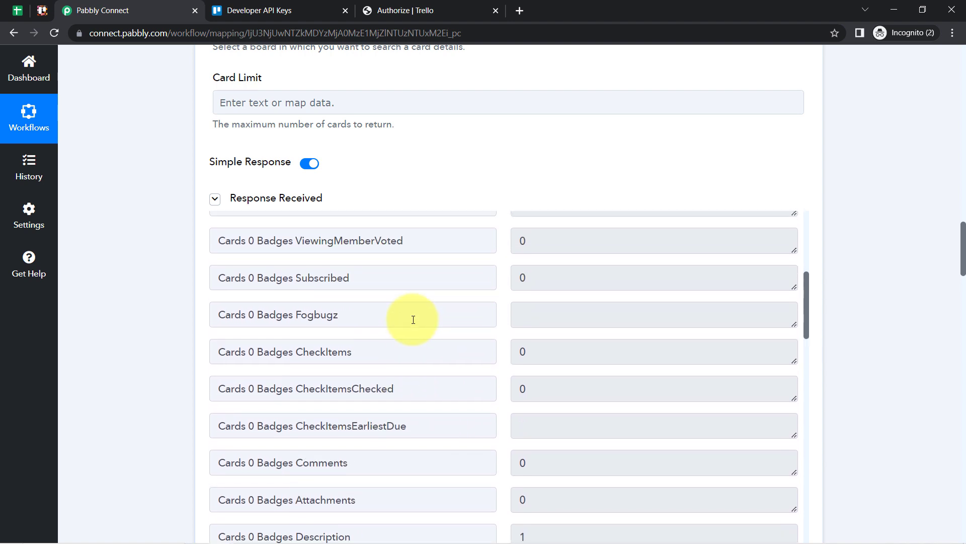
{"action": "scroll", "coordinate": [352, 315], "scroll_direction": "up", "scroll_amount": 1}
{"action": "left_click_drag", "start_coordinate": [283, 309], "coordinate": [228, 302]}
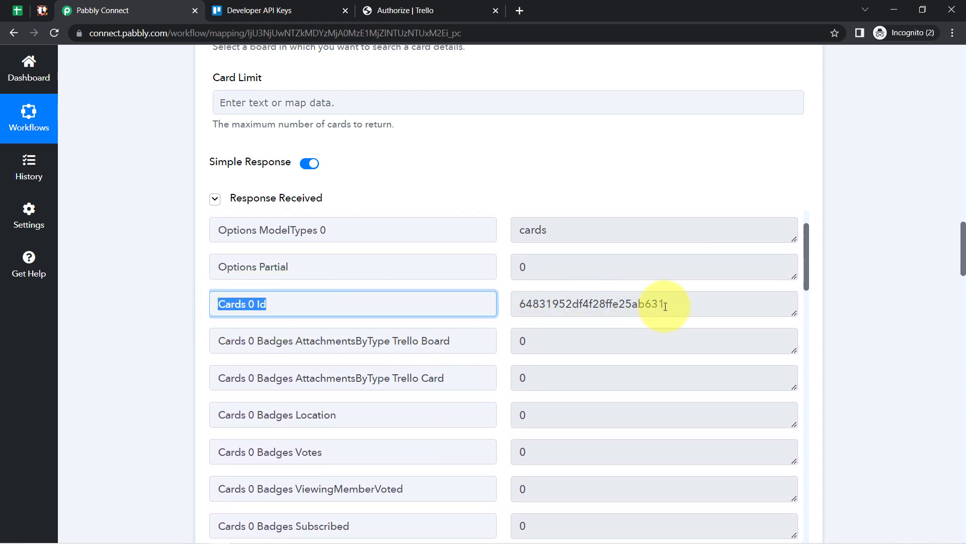
{"action": "left_click_drag", "start_coordinate": [665, 306], "coordinate": [489, 305]}
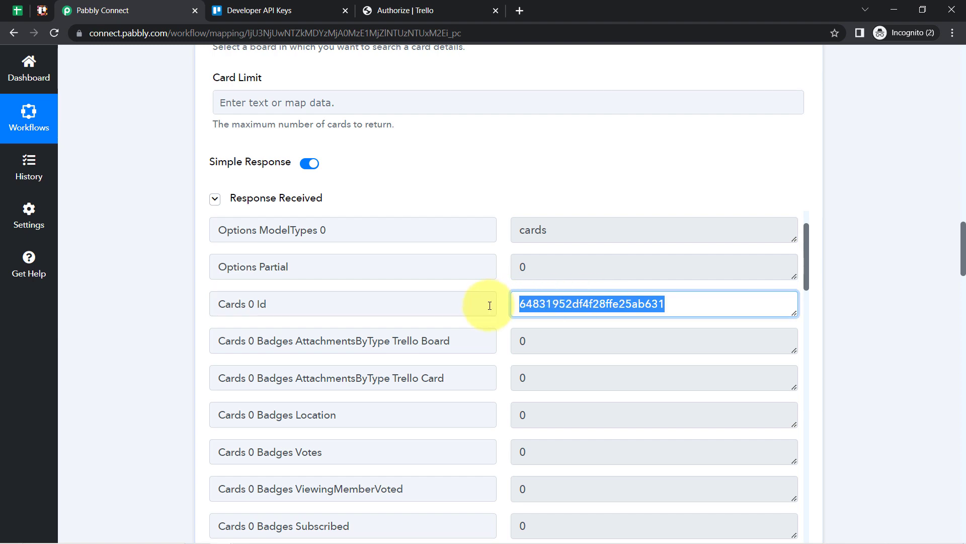
Compare the spreadsheet's Person Email entries and the Trello Leads cards with the Cards 0 Id value in the Search Card response
{"action": "left_click", "coordinate": [22, 12]}
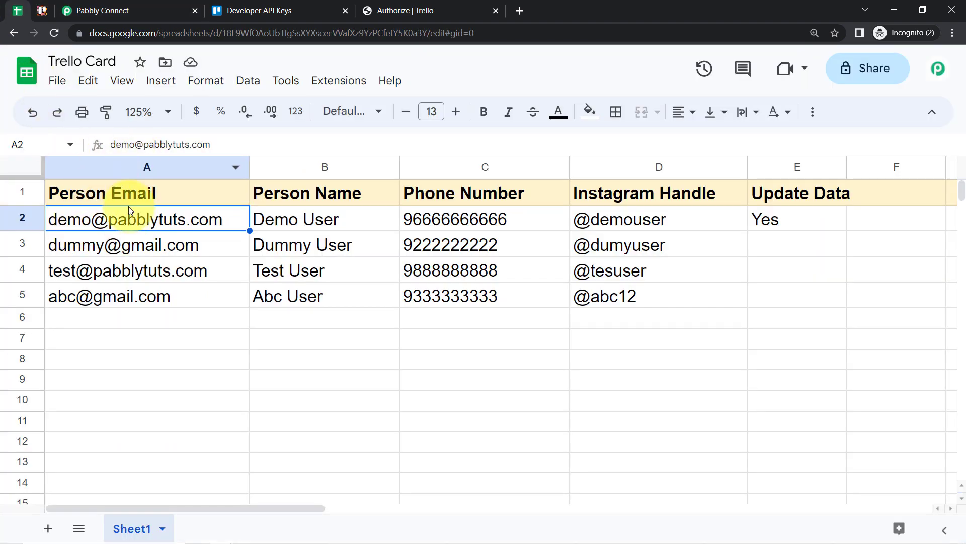
{"action": "left_click", "coordinate": [43, 10]}
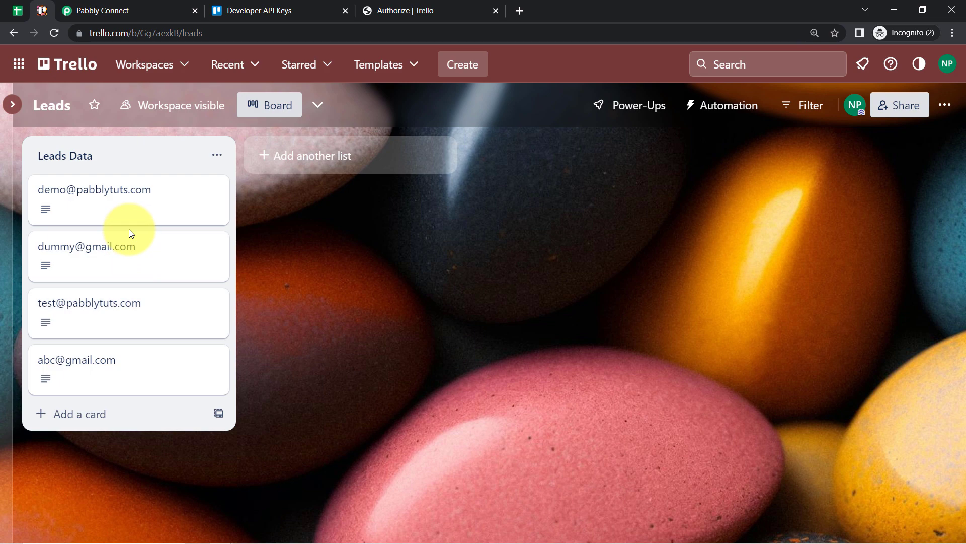
{"action": "left_click", "coordinate": [102, 11]}
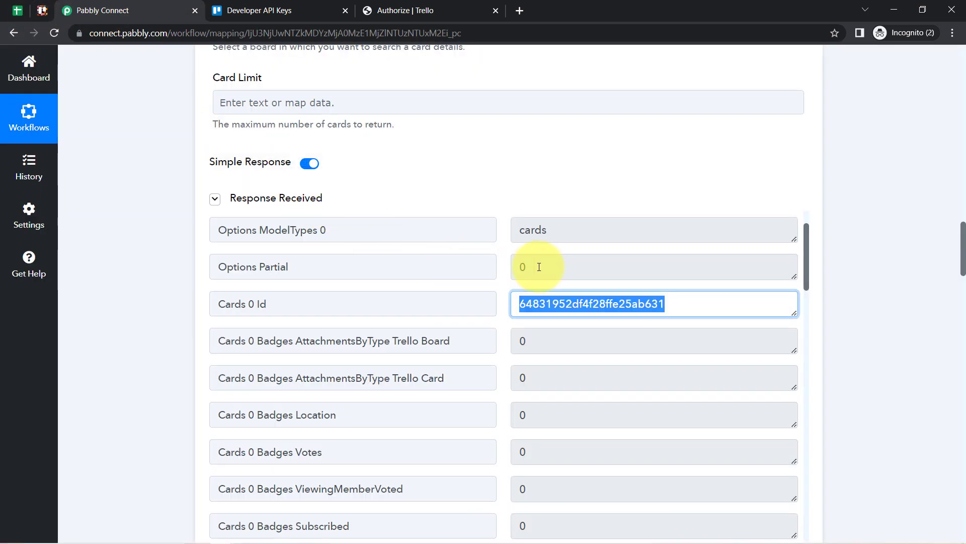
{"action": "left_click", "coordinate": [647, 305]}
{"action": "double_click", "coordinate": [647, 305]}
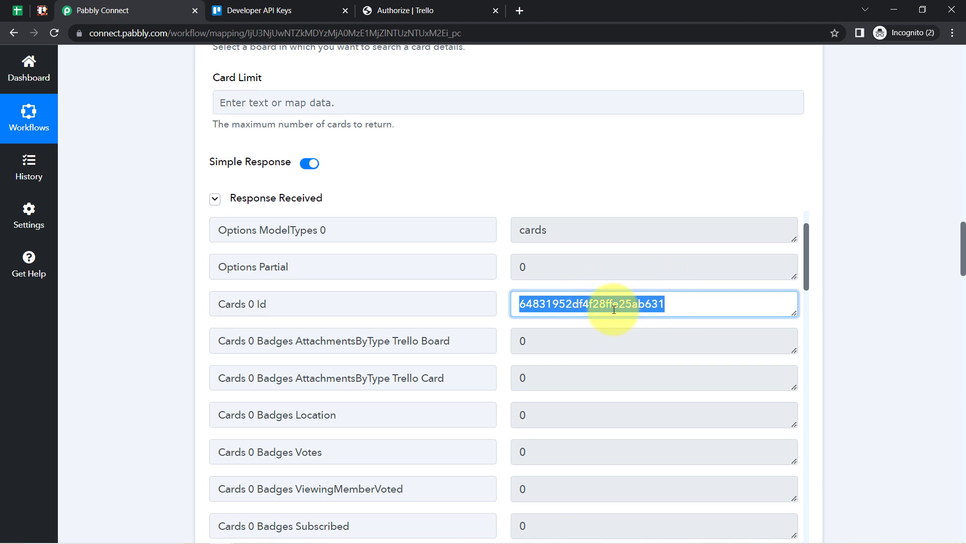
{"action": "left_click", "coordinate": [37, 16]}
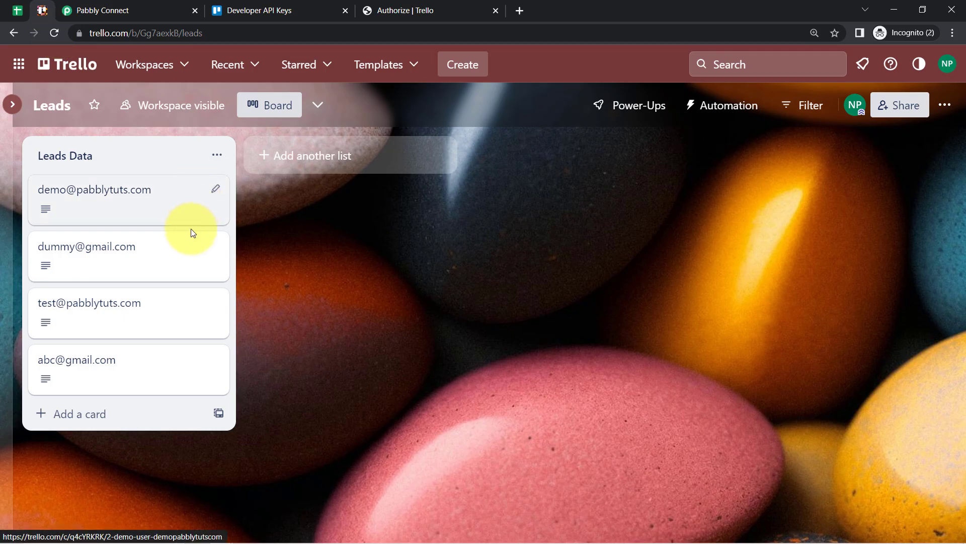
{"action": "left_click", "coordinate": [94, 5]}
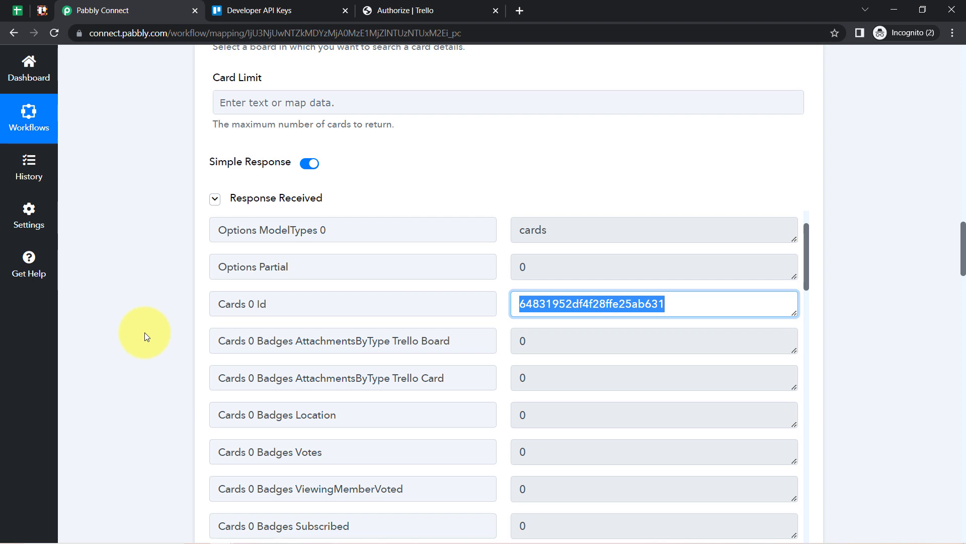
Set the filter condition's label to Cards 0 Id from the Trello Search Card response
{"action": "scroll", "coordinate": [144, 333], "scroll_direction": "down", "scroll_amount": 5}
{"action": "scroll", "coordinate": [144, 332], "scroll_direction": "down", "scroll_amount": 3}
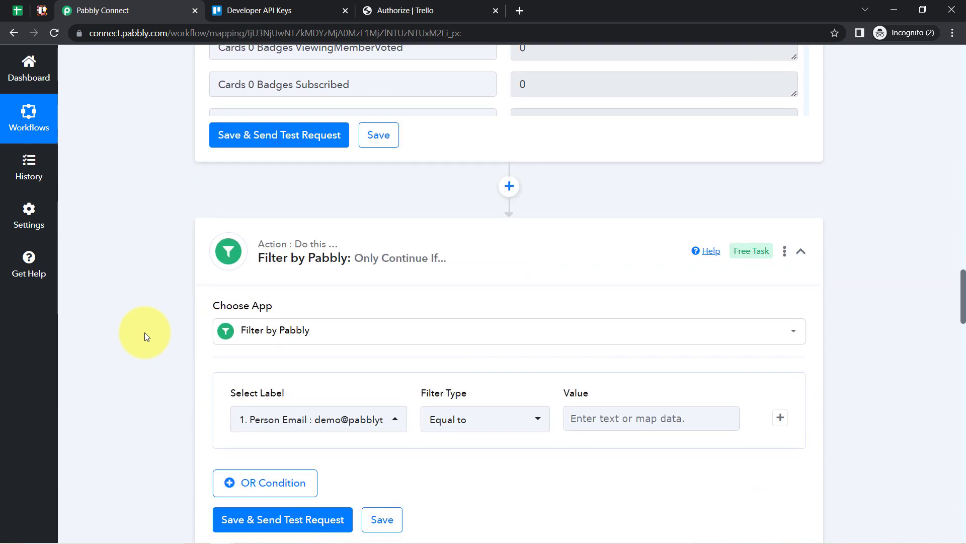
{"action": "scroll", "coordinate": [144, 333], "scroll_direction": "down", "scroll_amount": 4}
{"action": "left_click", "coordinate": [327, 234]}
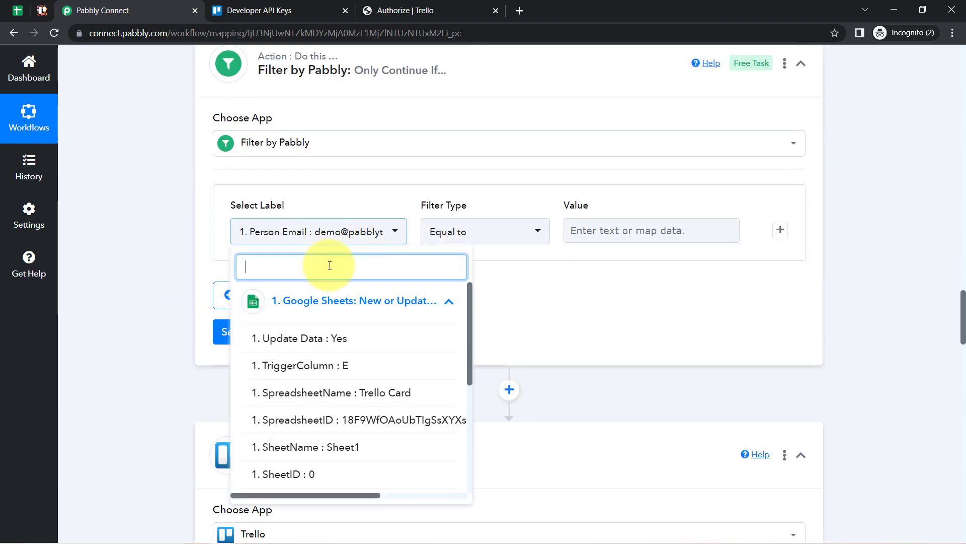
{"action": "left_click", "coordinate": [355, 301]}
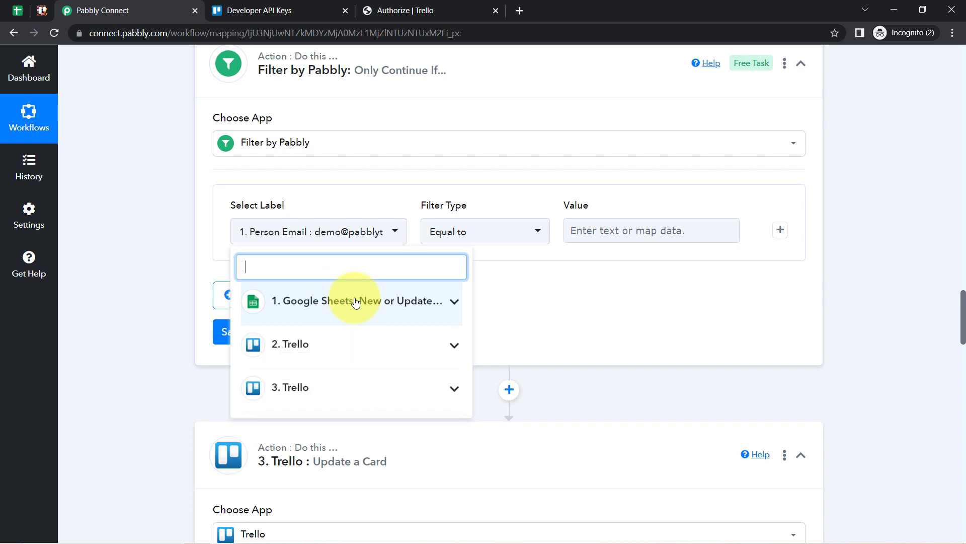
{"action": "left_click", "coordinate": [308, 341]}
{"action": "type", "text": "i"}
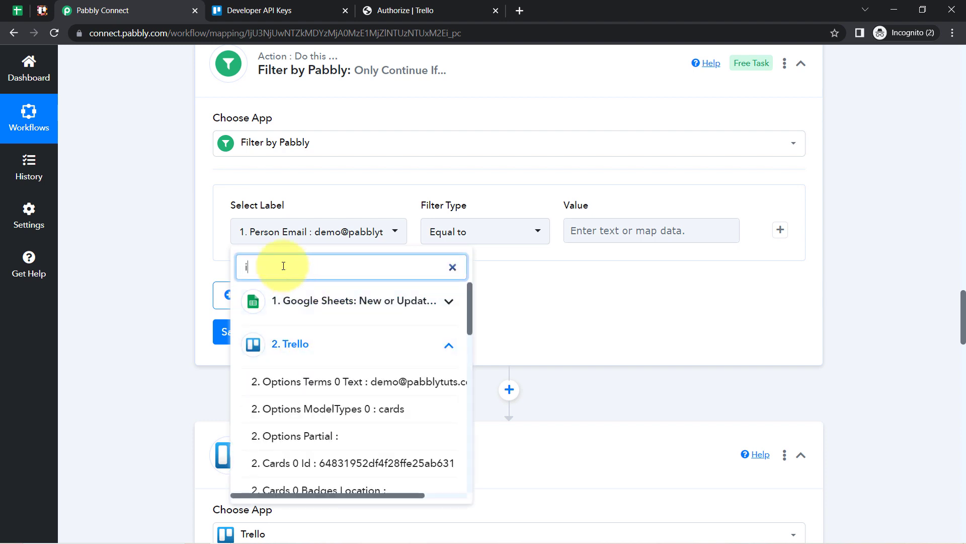
{"action": "type", "text": "d"}
{"action": "left_click", "coordinate": [298, 383]}
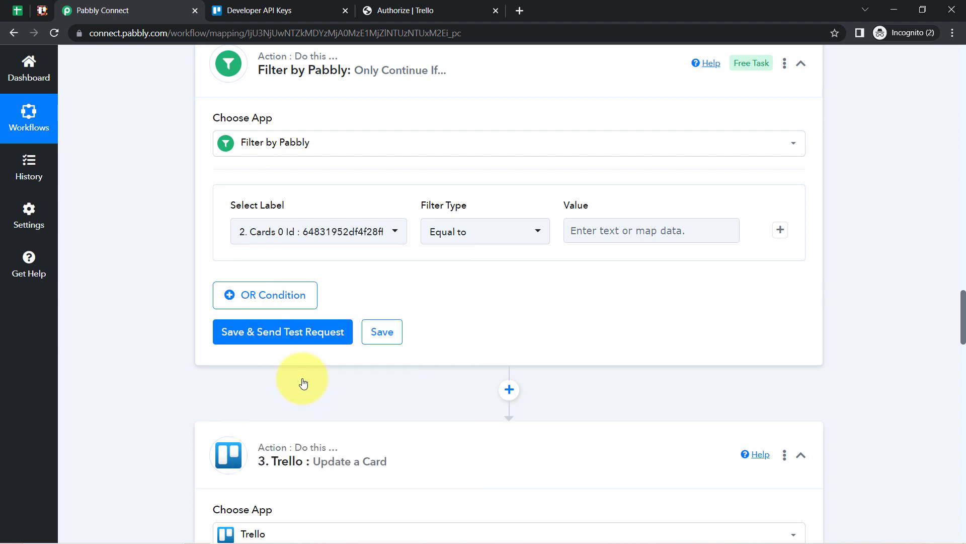
Set the filter type to Exists, save the filter with a test request, and check the response message
{"action": "left_click", "coordinate": [436, 229]}
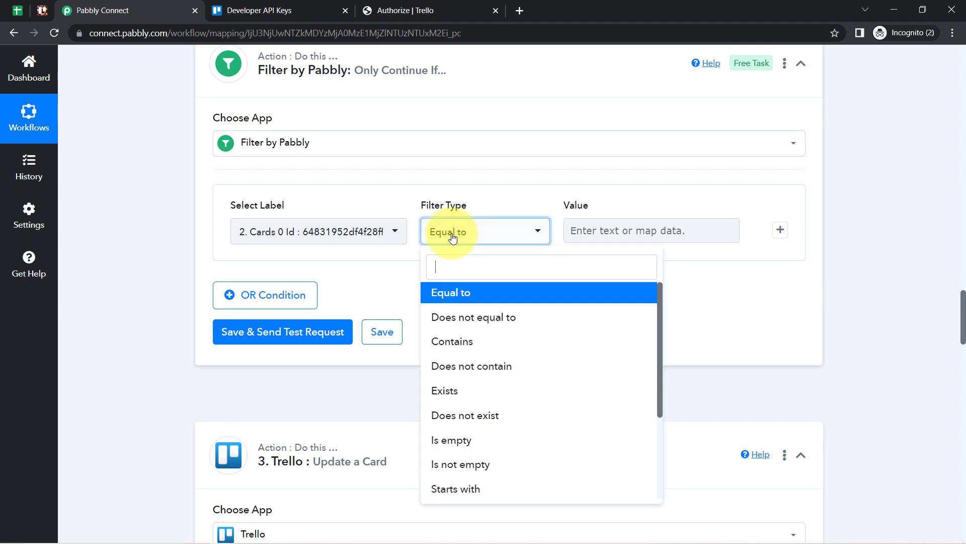
{"action": "left_click", "coordinate": [460, 390]}
{"action": "left_click", "coordinate": [276, 336]}
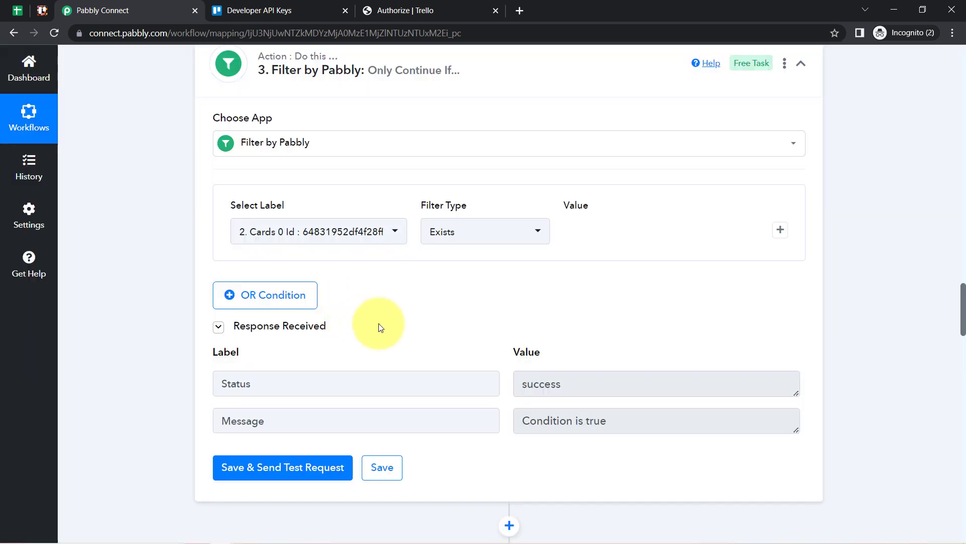
{"action": "left_click_drag", "start_coordinate": [606, 422], "coordinate": [533, 423]}
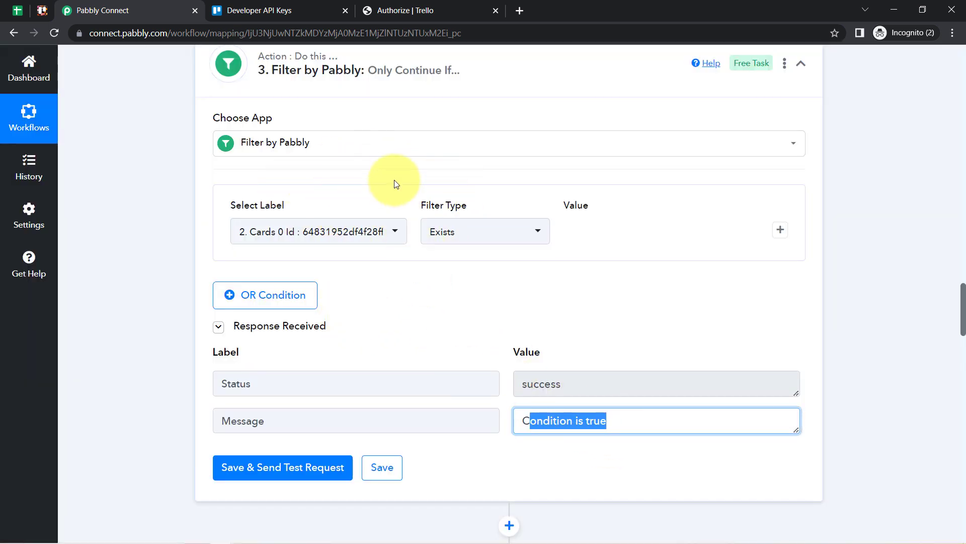
Review the filter condition and its response, and collapse the Filter by Pabbly and Update a Card steps
{"action": "scroll", "coordinate": [528, 297], "scroll_direction": "down", "scroll_amount": 1}
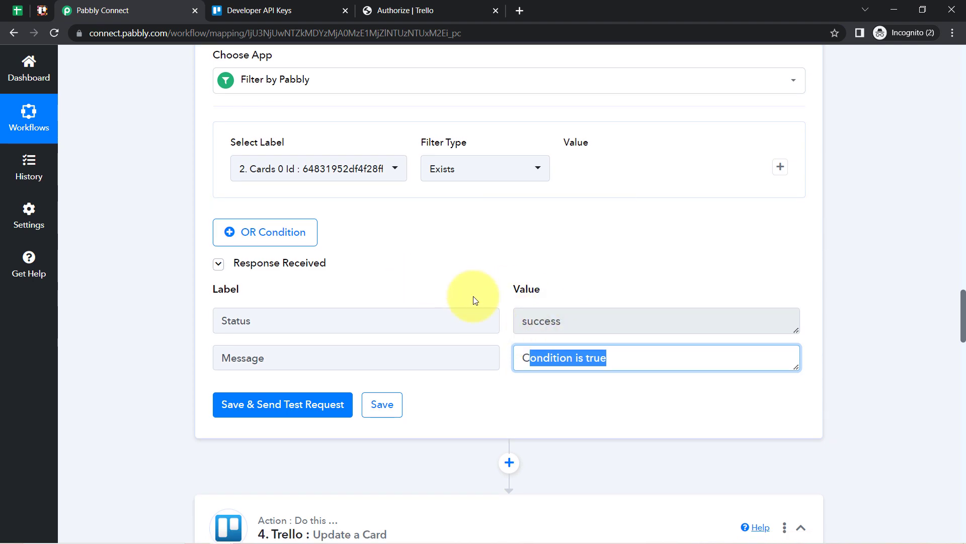
{"action": "scroll", "coordinate": [554, 292], "scroll_direction": "down", "scroll_amount": 3}
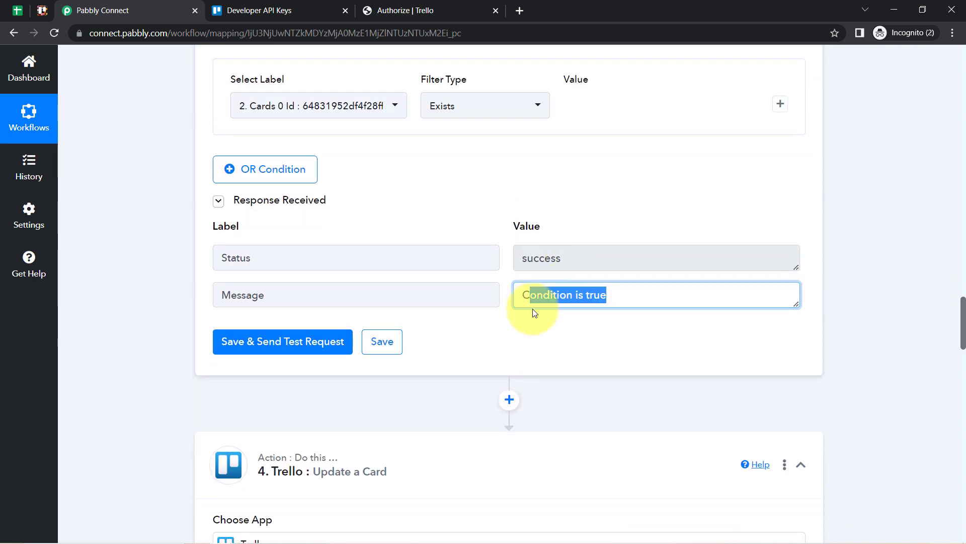
{"action": "scroll", "coordinate": [394, 266], "scroll_direction": "up", "scroll_amount": 1}
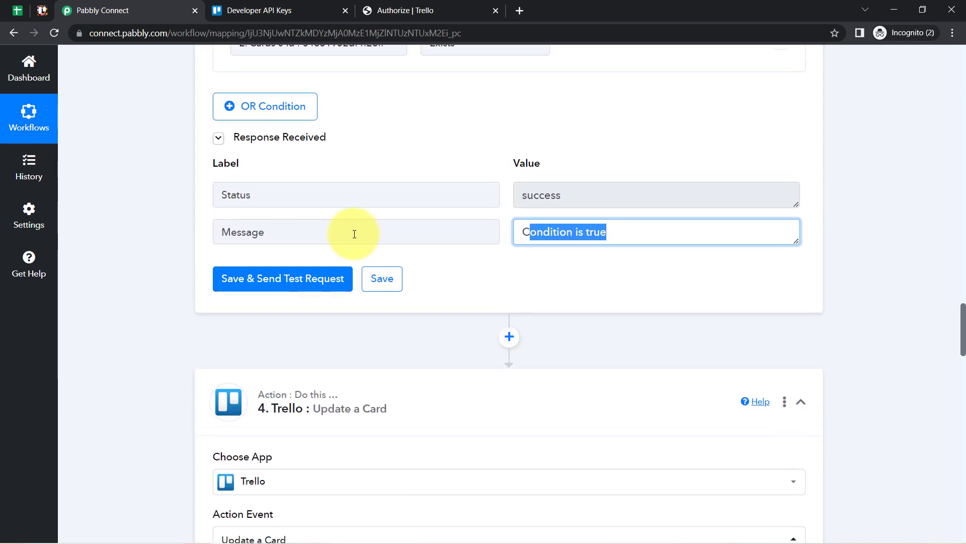
{"action": "scroll", "coordinate": [453, 307], "scroll_direction": "up", "scroll_amount": 4}
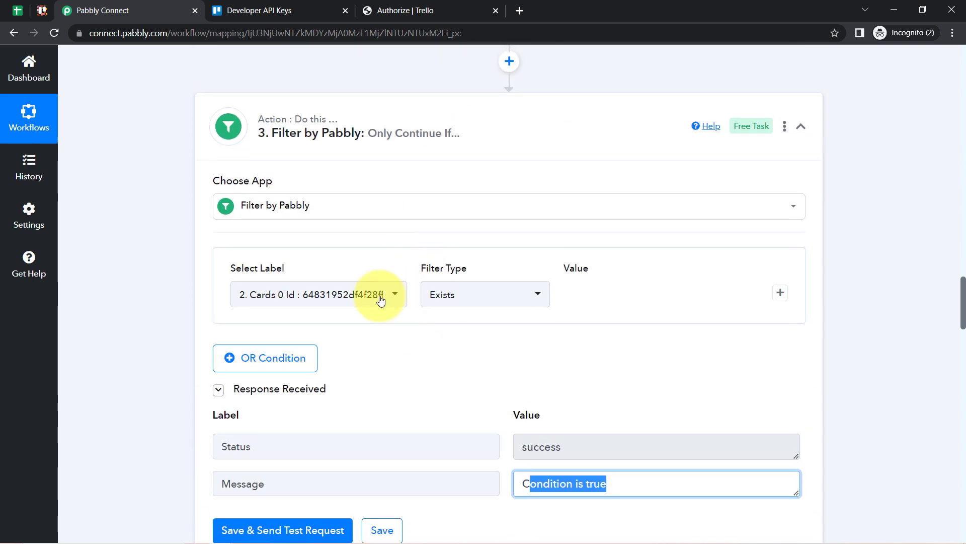
{"action": "left_click", "coordinate": [310, 120]}
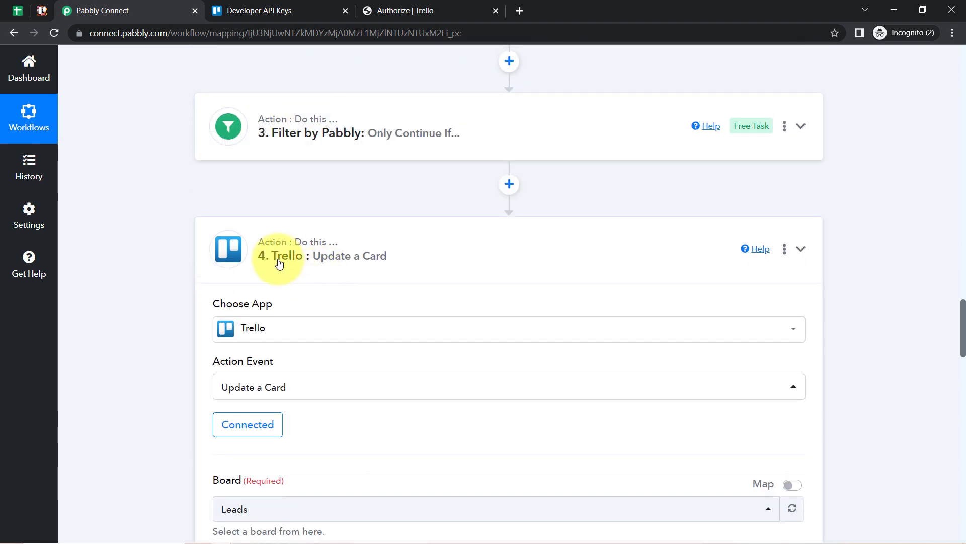
{"action": "left_click", "coordinate": [274, 258]}
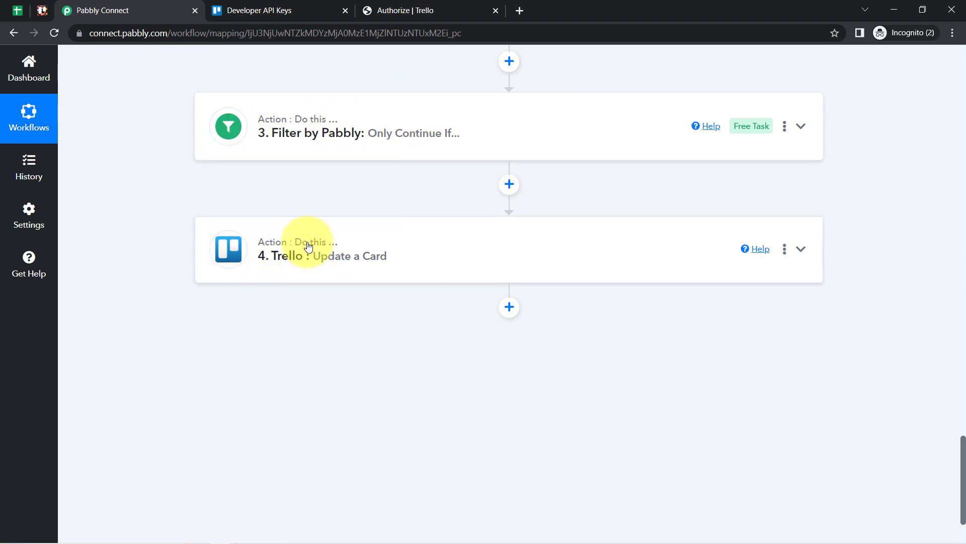
Review the whole workflow from the Update a Card step back to the Google Sheets trigger
{"action": "scroll", "coordinate": [300, 346], "scroll_direction": "up", "scroll_amount": 5}
{"action": "scroll", "coordinate": [304, 354], "scroll_direction": "down", "scroll_amount": 4}
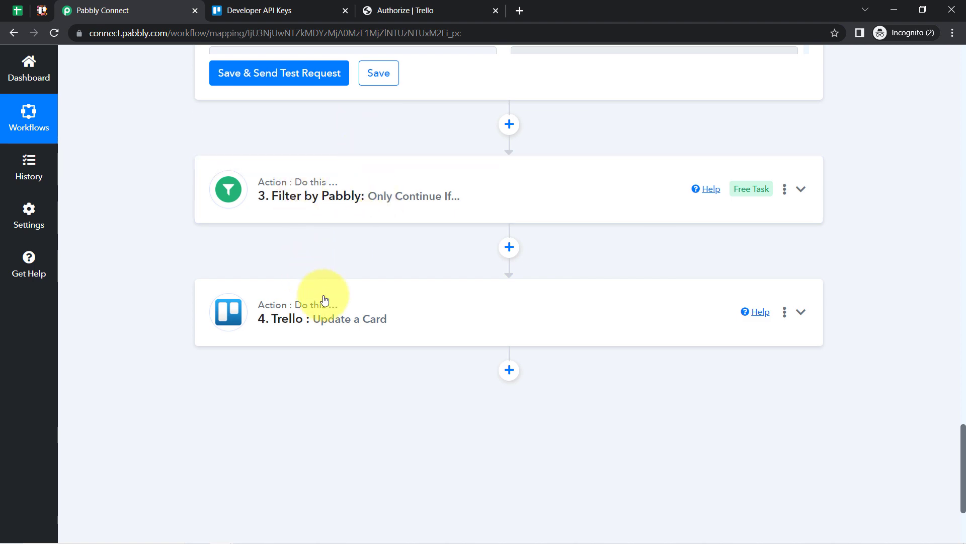
{"action": "scroll", "coordinate": [319, 294], "scroll_direction": "up", "scroll_amount": 10}
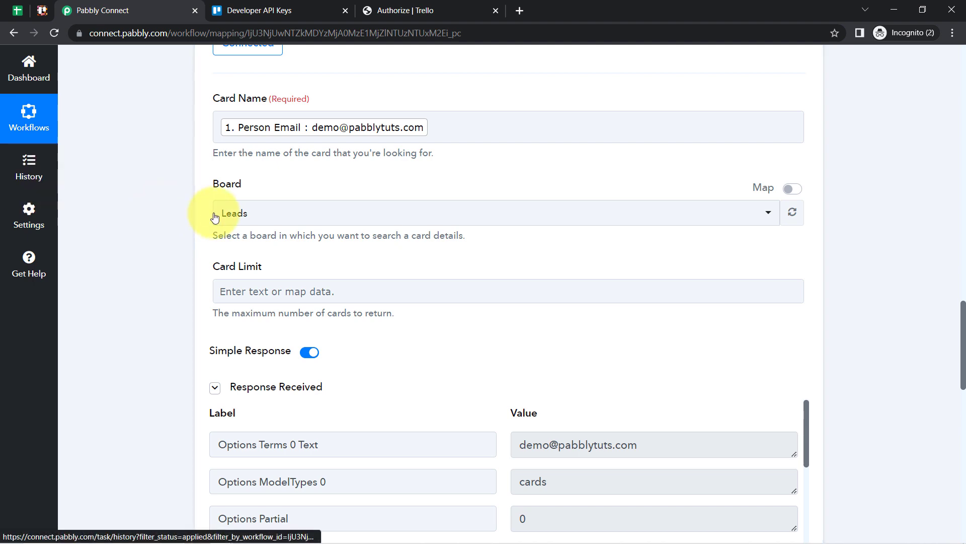
{"action": "scroll", "coordinate": [204, 214], "scroll_direction": "up", "scroll_amount": 15}
{"action": "scroll", "coordinate": [204, 214], "scroll_direction": "up", "scroll_amount": 3}
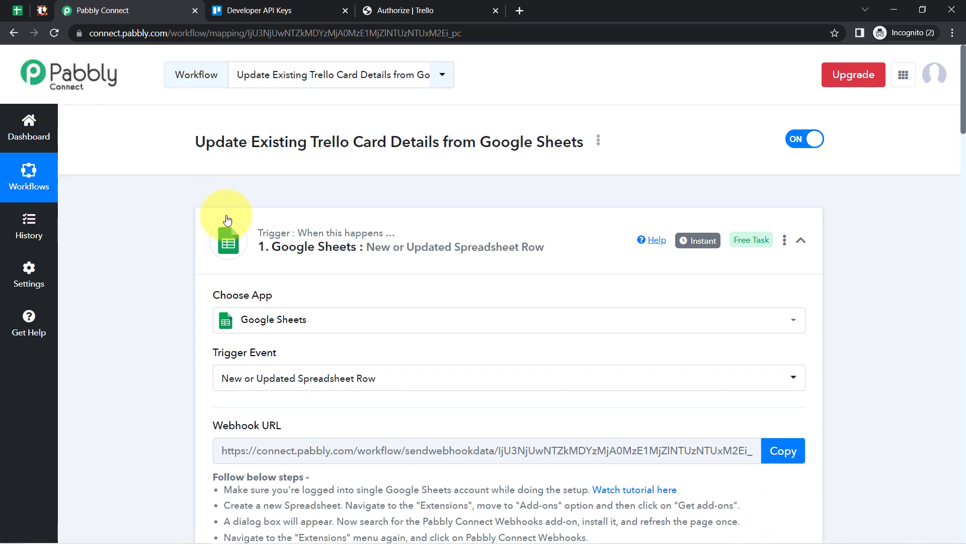
Collapse the Google Sheets trigger step and the Trello Search Card step of the workflow
{"action": "left_click", "coordinate": [328, 233]}
{"action": "scroll", "coordinate": [327, 233], "scroll_direction": "down", "scroll_amount": 3}
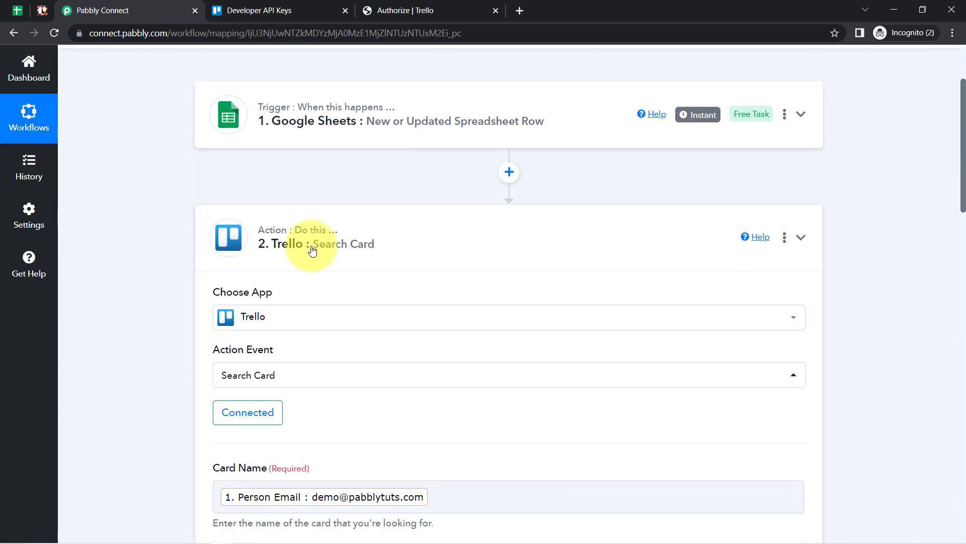
{"action": "left_click", "coordinate": [313, 248]}
{"action": "scroll", "coordinate": [313, 249], "scroll_direction": "up", "scroll_amount": 3}
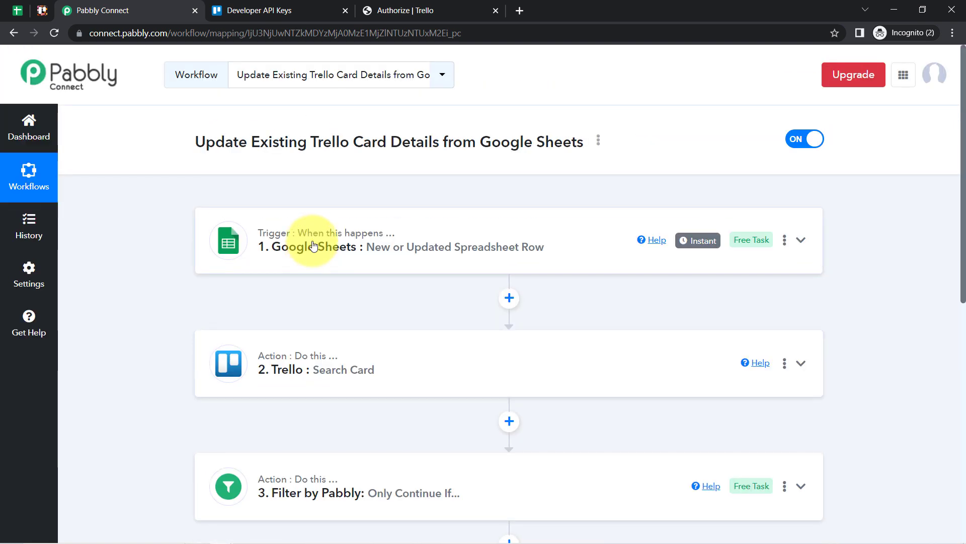
Copy the share link of the Update Existing Trello Card Details from Google Sheets workflow and close the Share Workflow dialog
{"action": "left_click", "coordinate": [598, 141]}
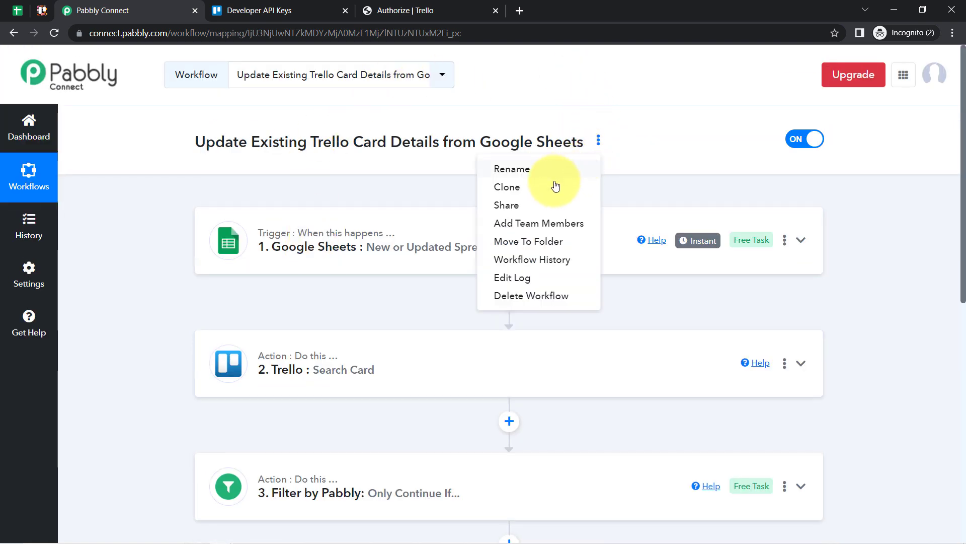
{"action": "left_click", "coordinate": [524, 205]}
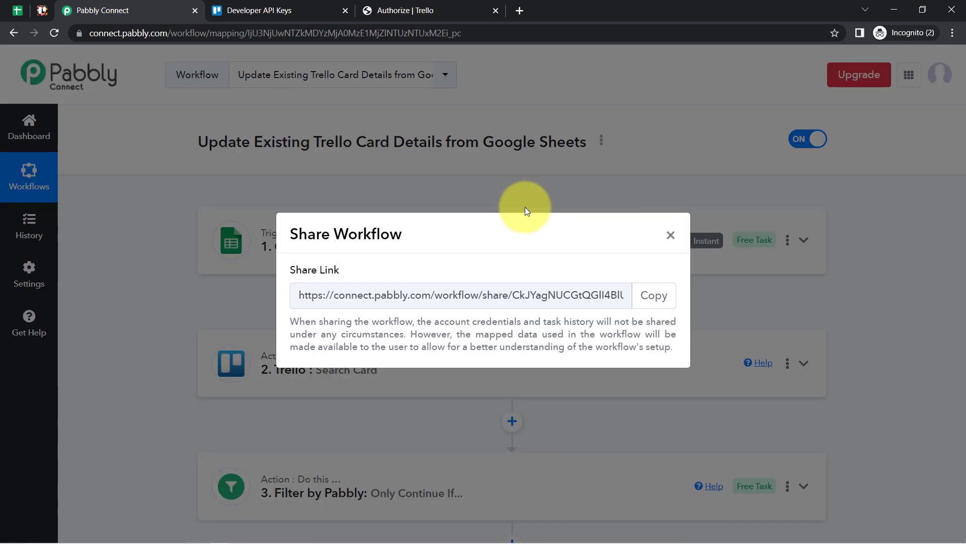
{"action": "double_click", "coordinate": [425, 306]}
{"action": "left_click", "coordinate": [425, 305]}
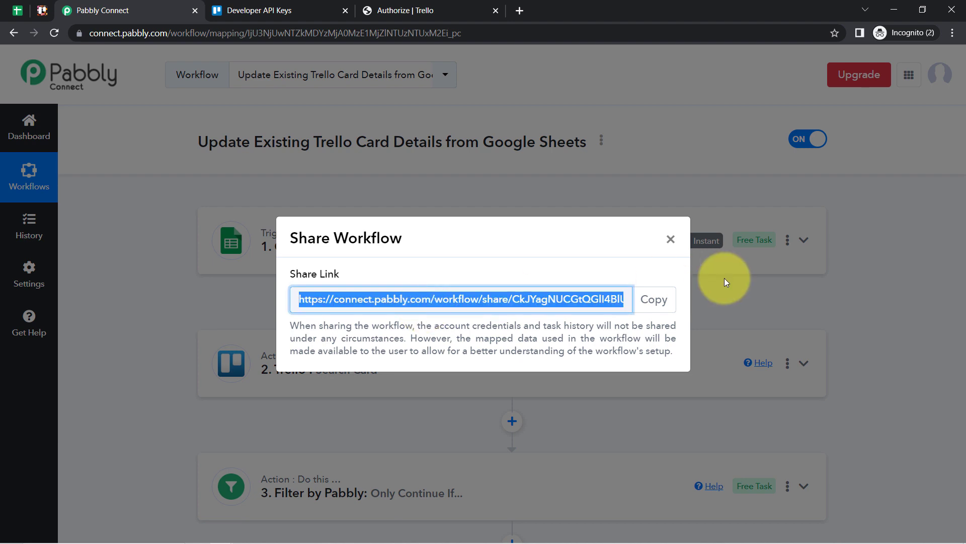
{"action": "left_click", "coordinate": [659, 304]}
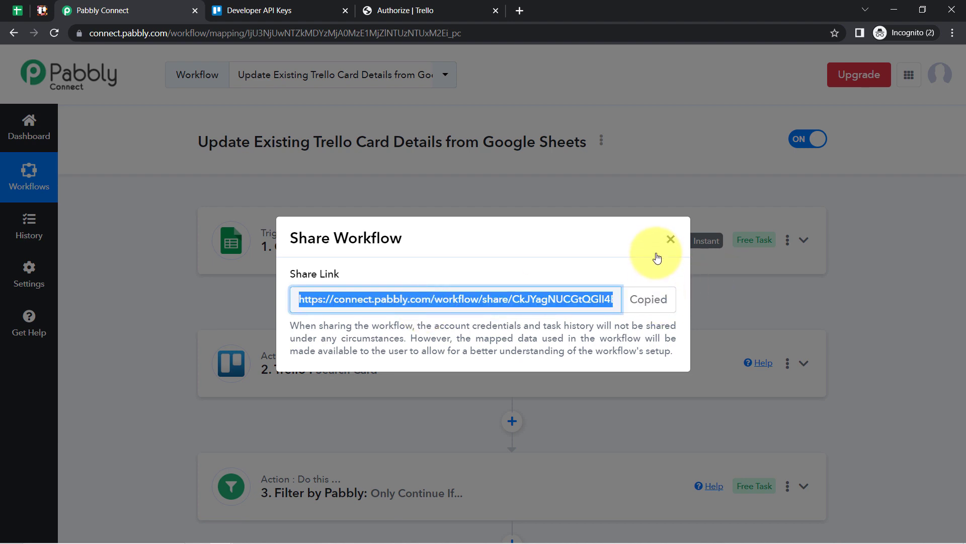
{"action": "left_click", "coordinate": [670, 240]}
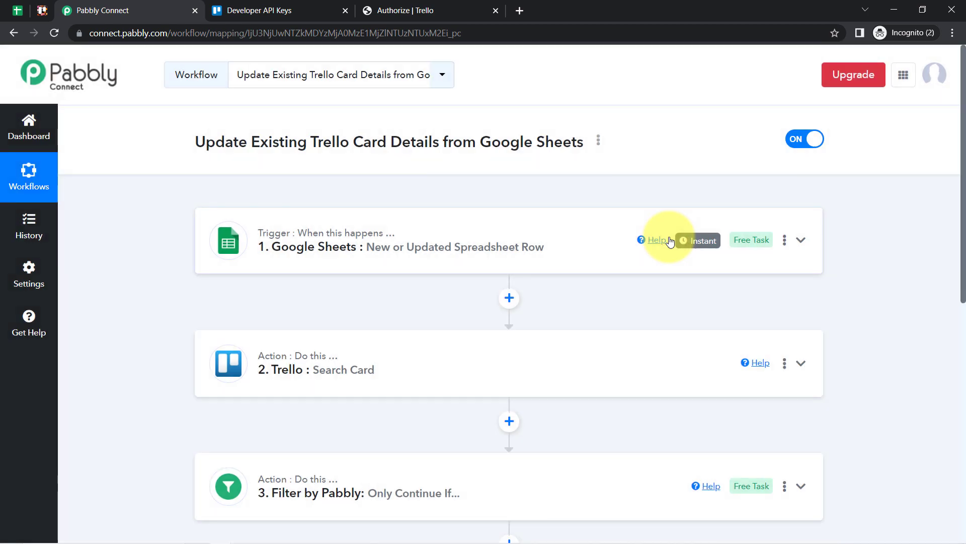